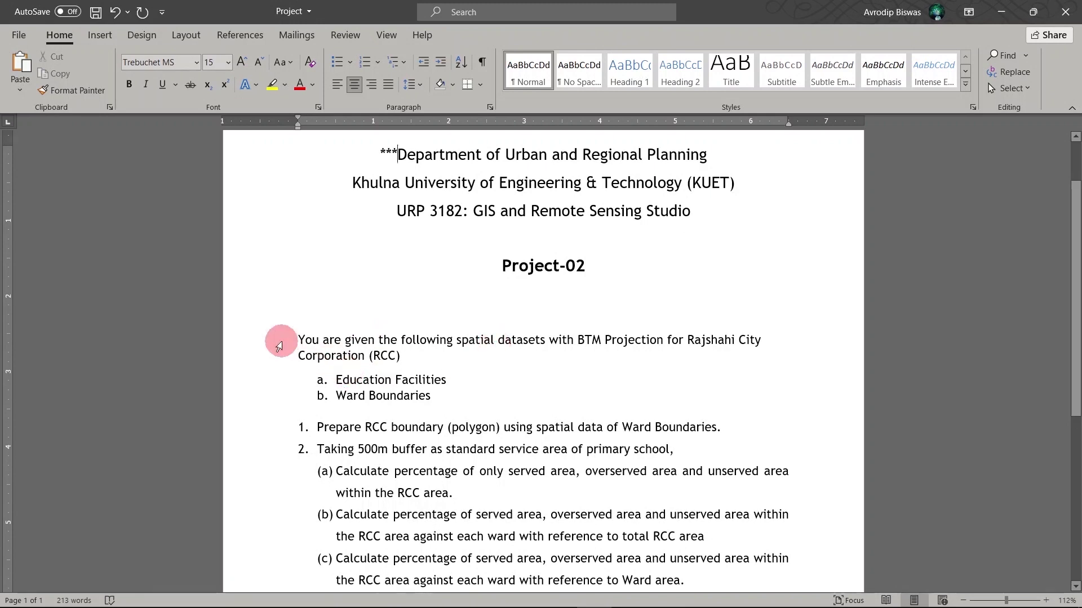
Read through the Project-02 brief for the given datasets and the boundary and 500 m buffer tasks.
scroll(426, 319, "down", 2)
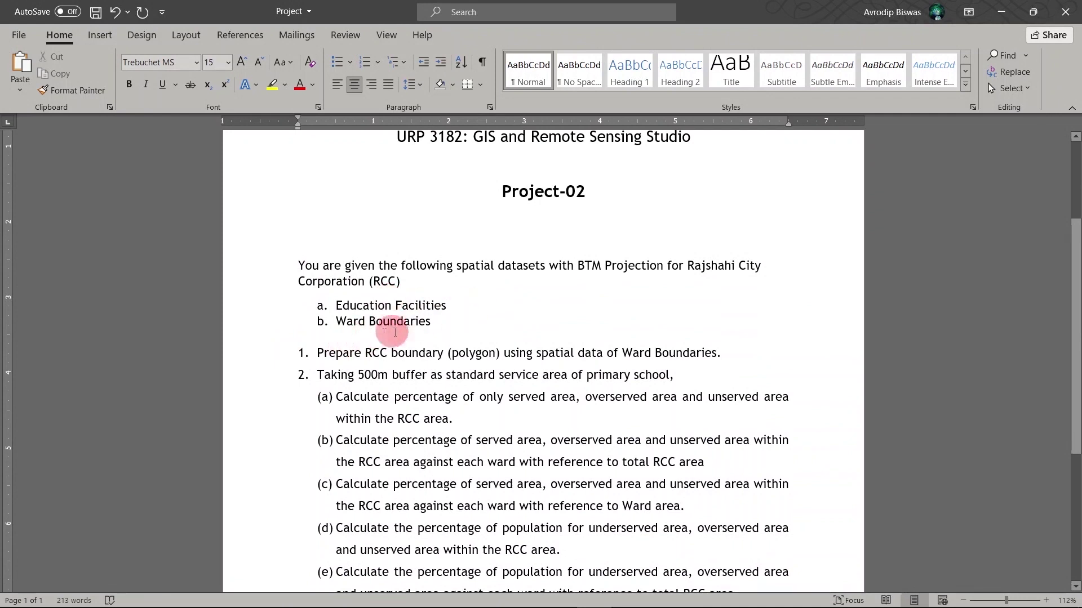
scroll(317, 302, "down", 1)
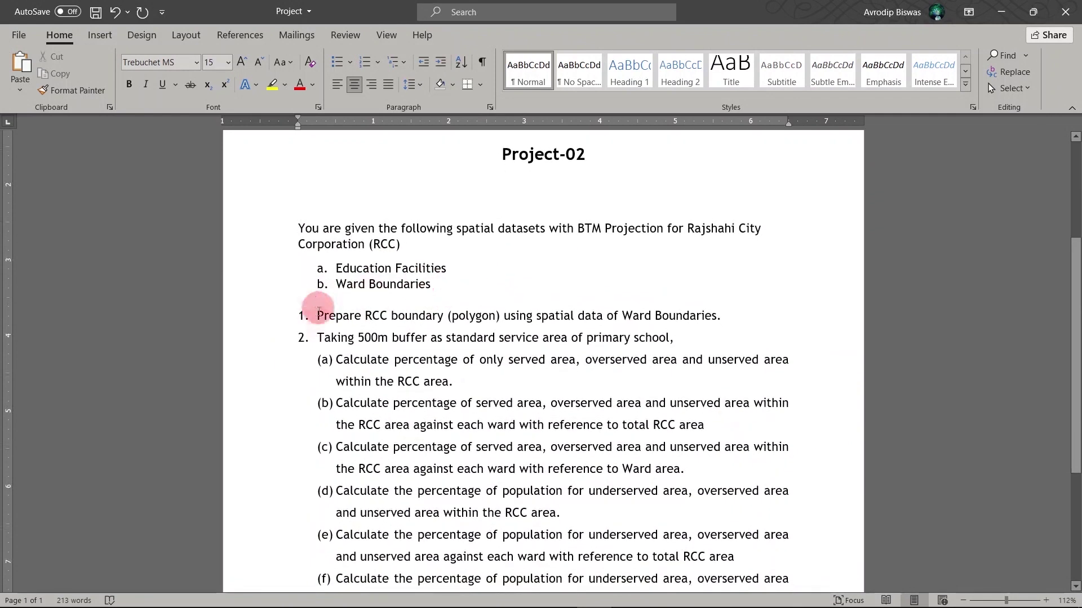
scroll(358, 335, "down", 1)
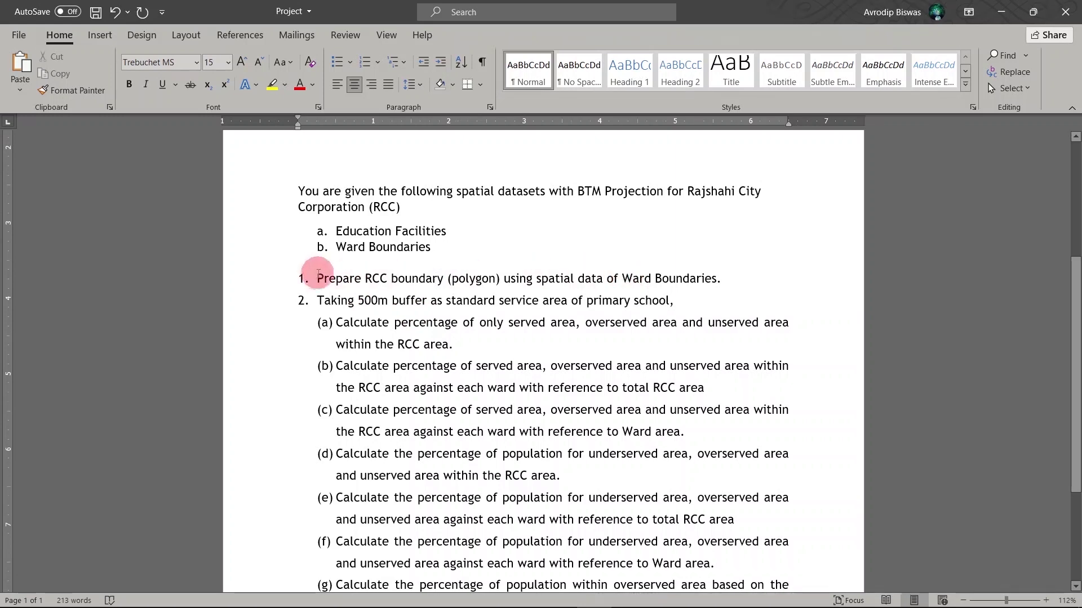
scroll(346, 301, "down", 3)
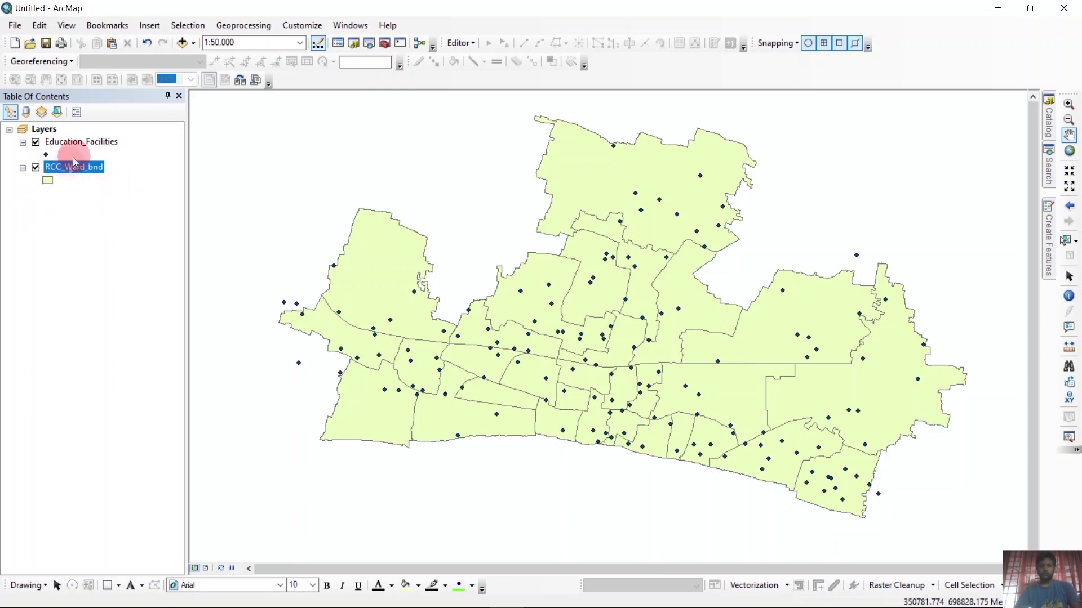
Start a Dissolve in ArcMap with RCC_Ward_bnd as the input features.
left_click(244, 26)
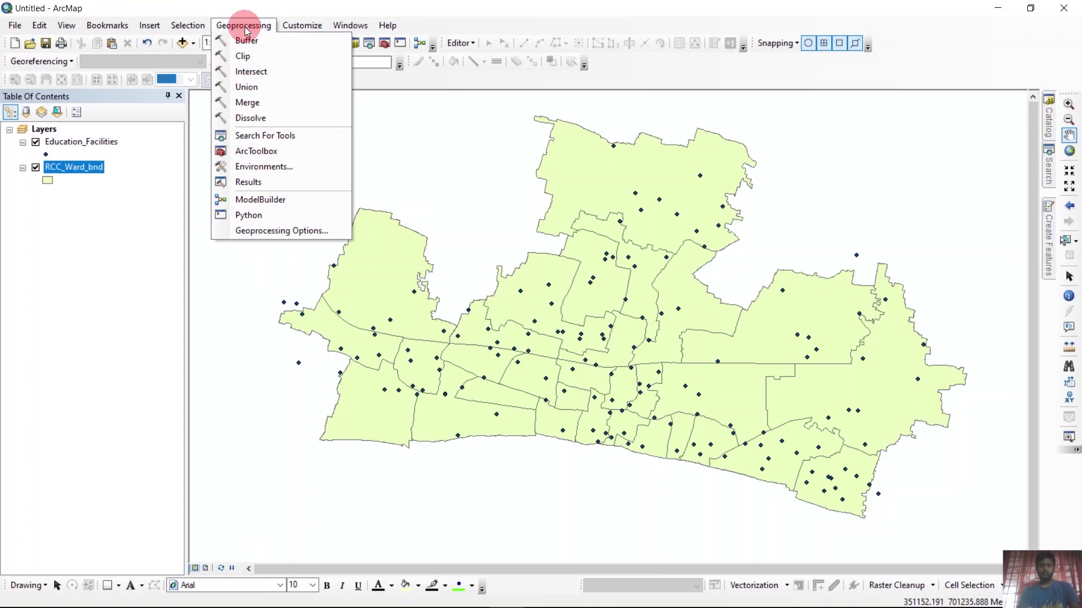
left_click(250, 118)
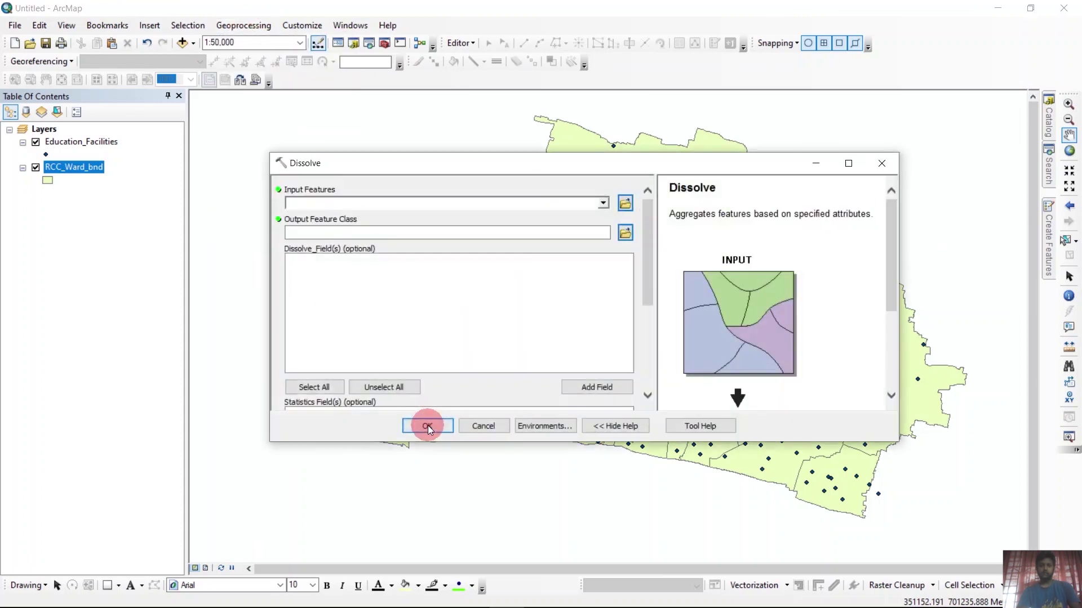
left_click_drag(79, 167, 433, 210)
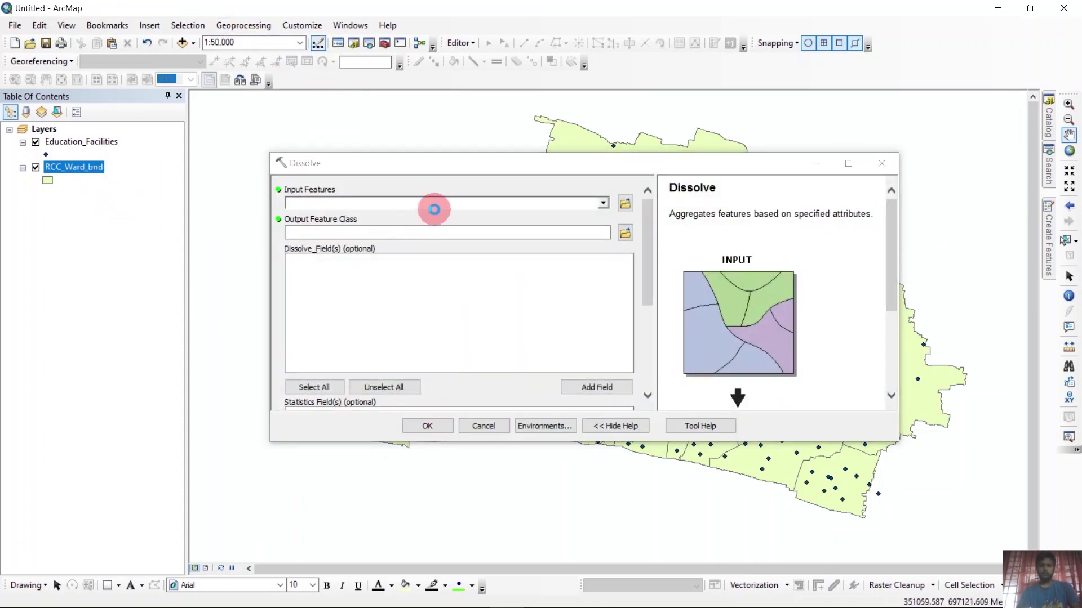
Create a file geodatabase named RCC_Project on the Desktop for the Dissolve output.
left_click(625, 234)
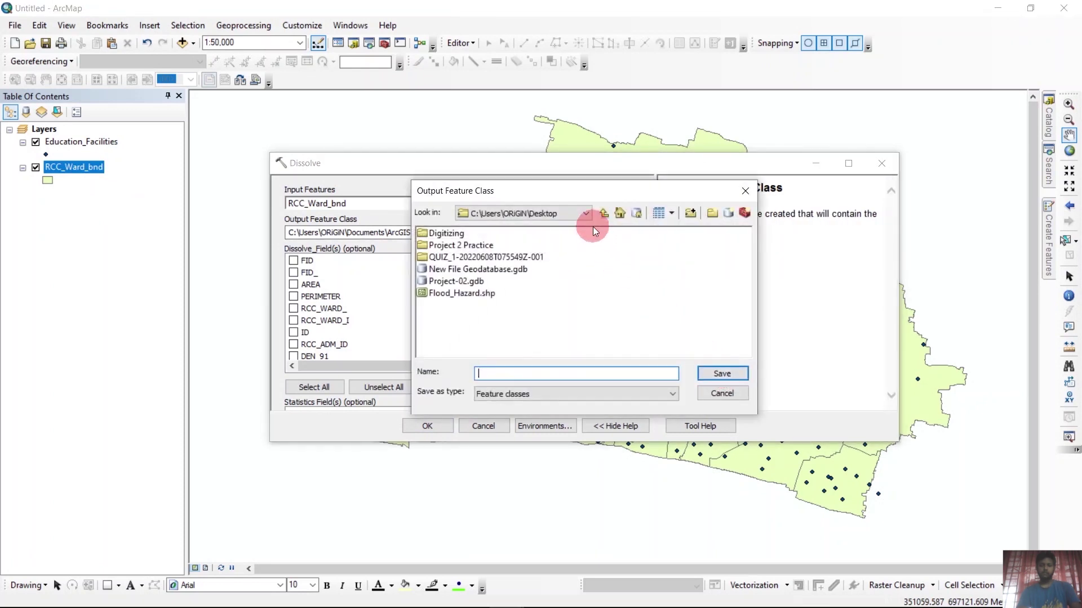
left_click(727, 214)
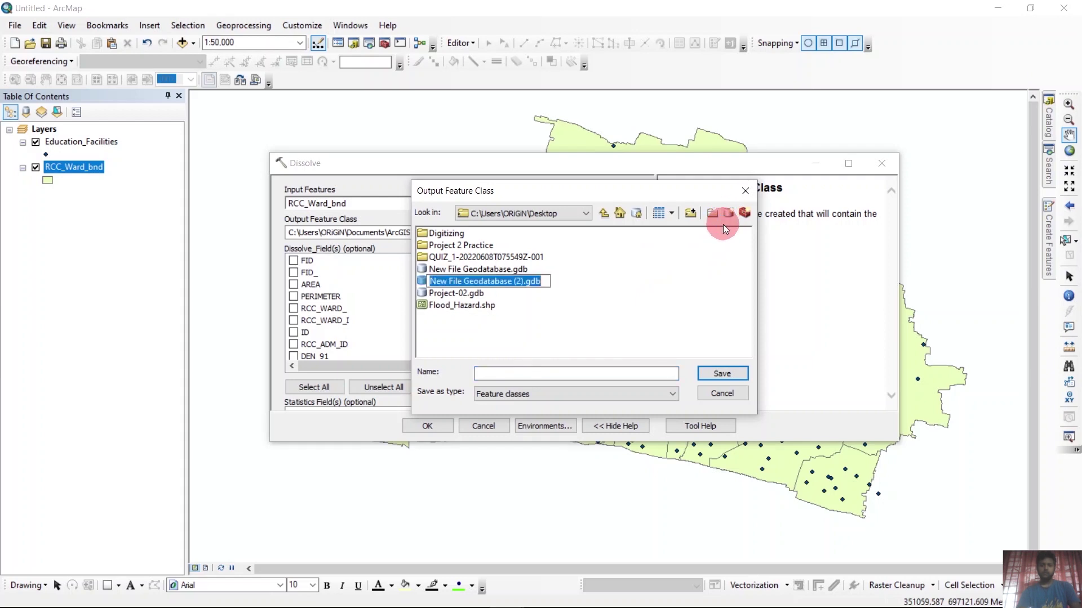
key("BackSpace")
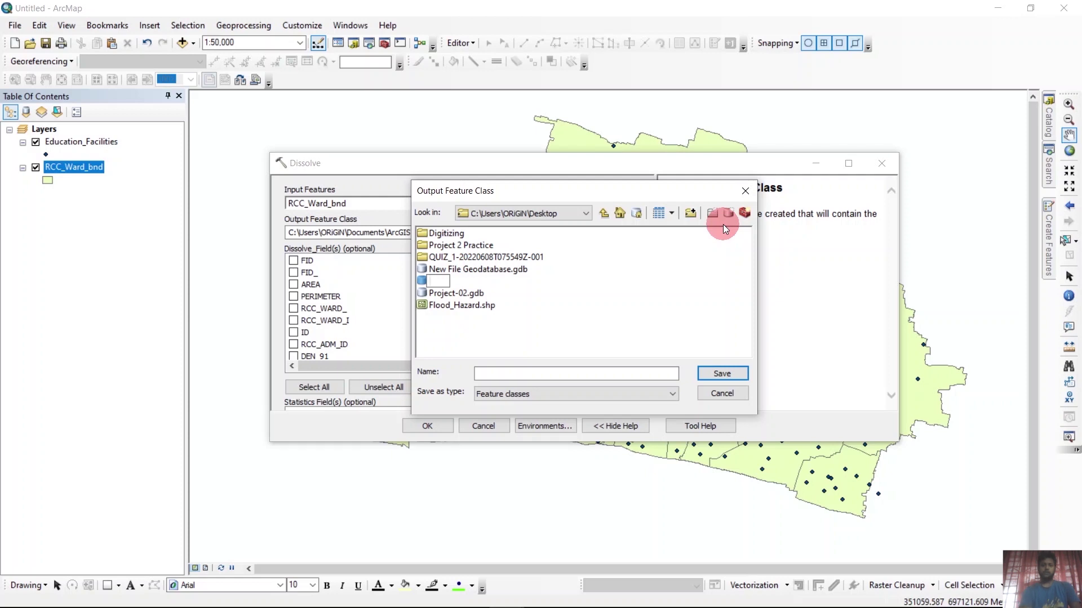
type("RCC_Project")
key("Return")
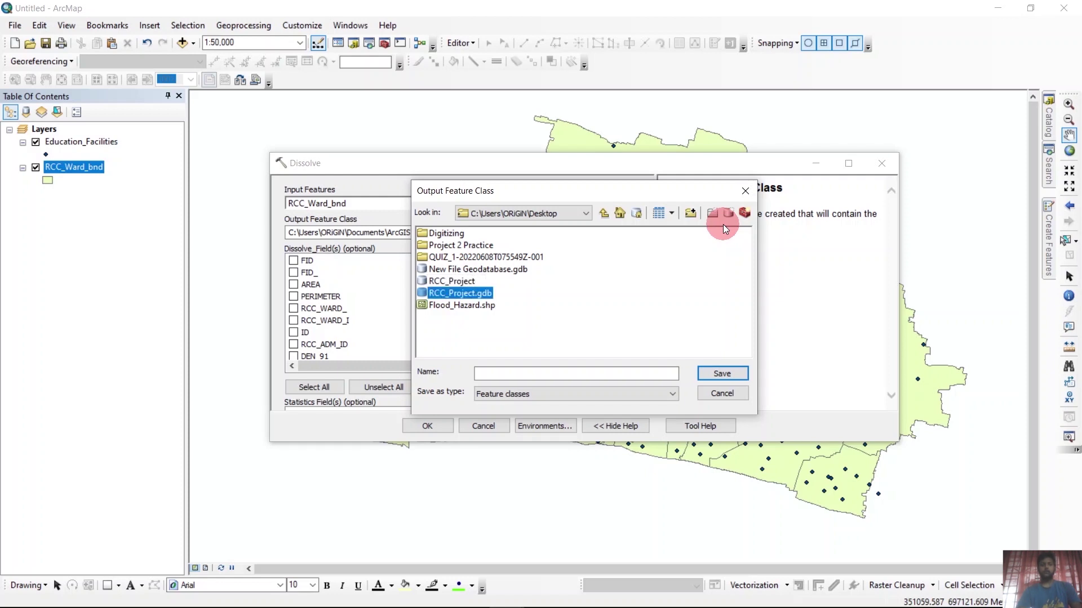
left_click(456, 296)
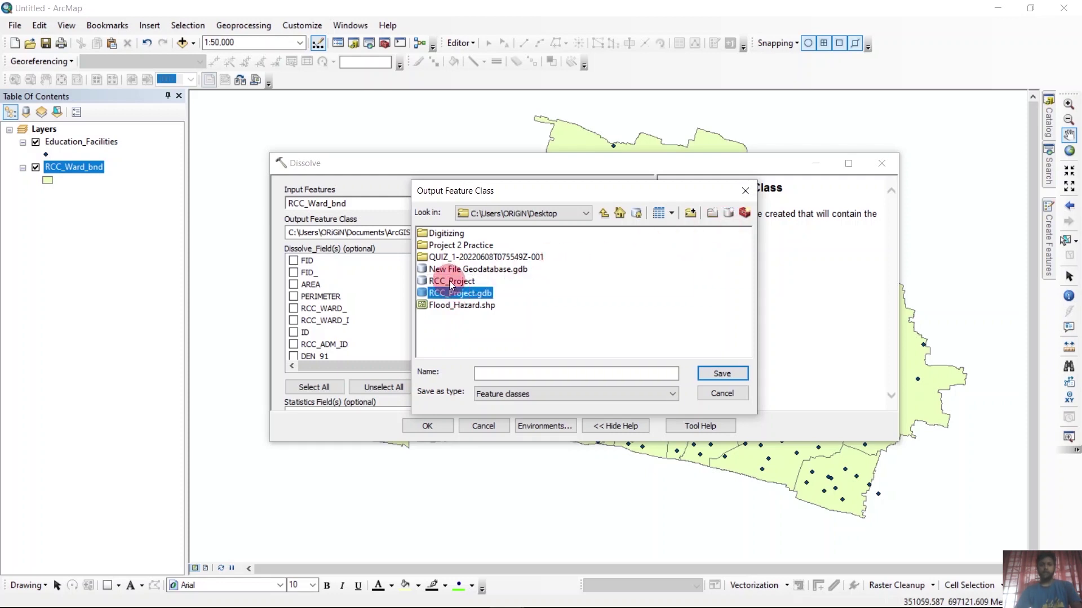
double_click(456, 294)
left_click(614, 220)
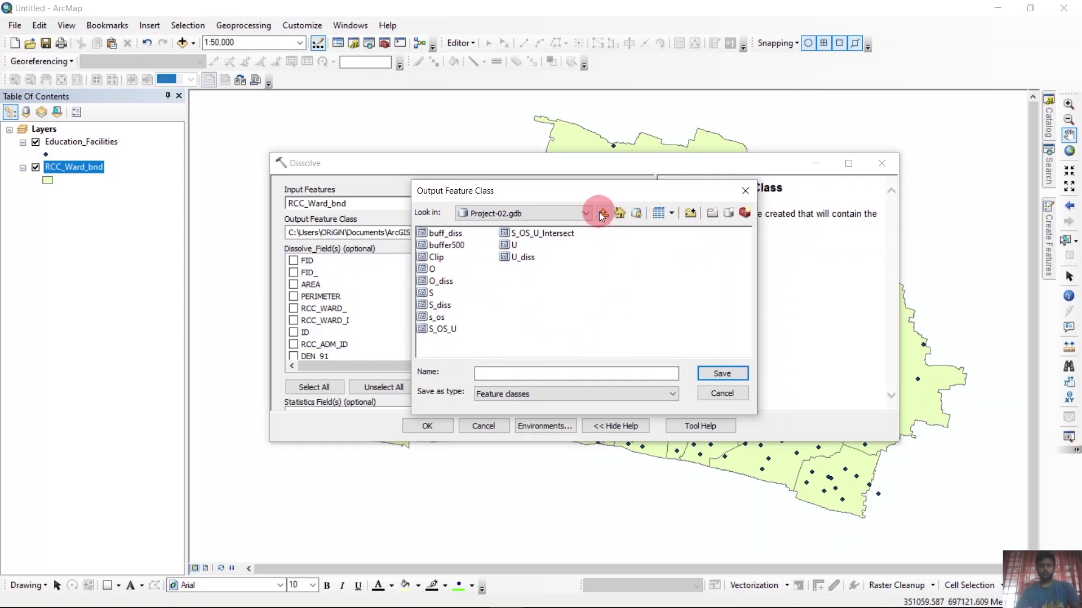
Name the Dissolve output RCC_Boundary inside RCC_Project.gdb and run the tool without any dissolve fields.
left_click(457, 285)
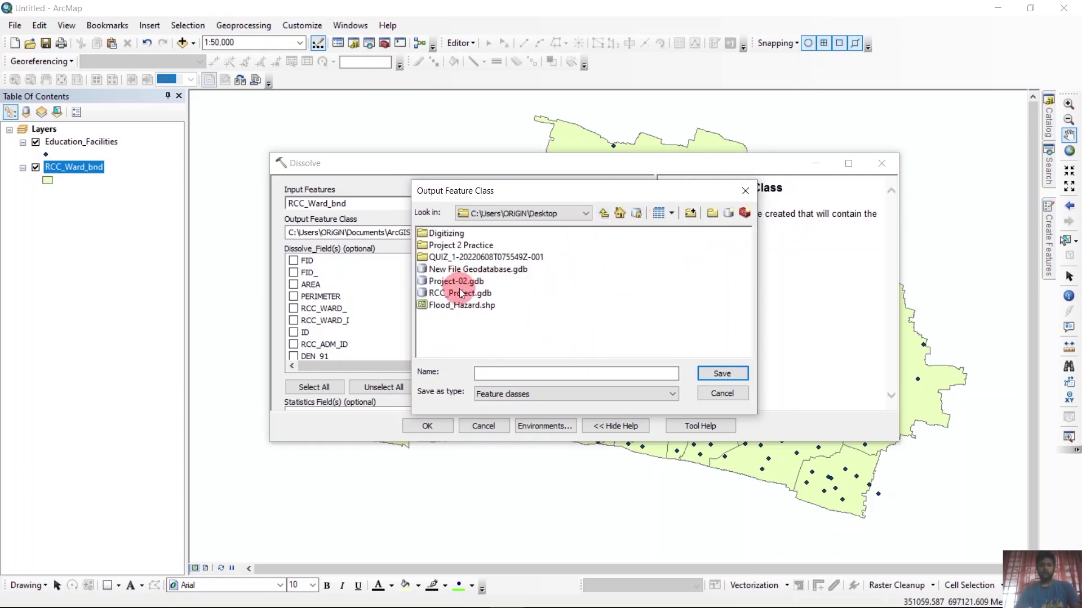
double_click(460, 293)
left_click(523, 373)
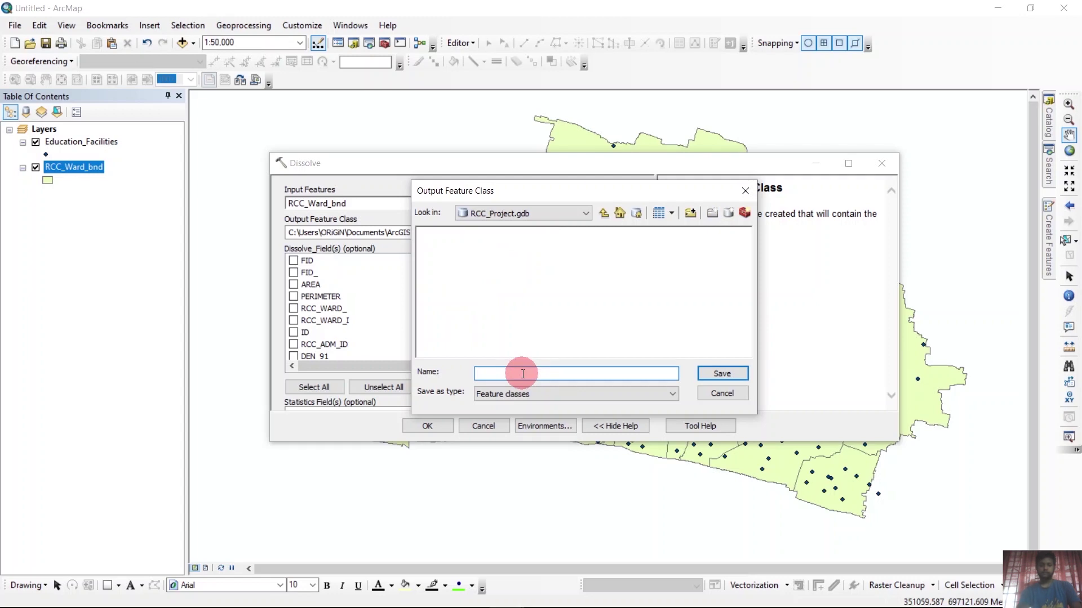
type("RCC_Boundary")
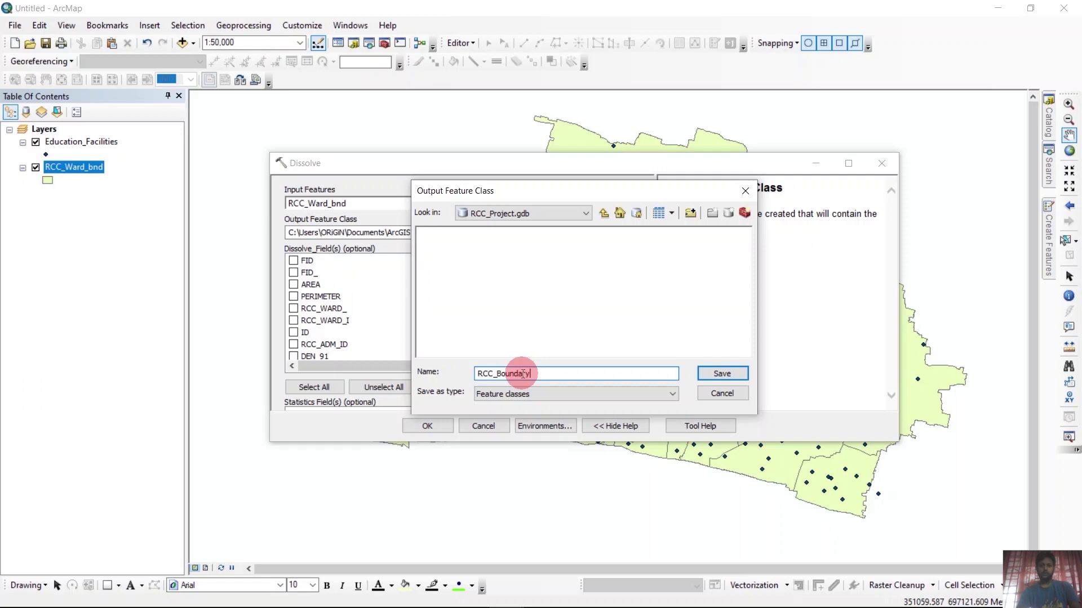
left_click(722, 373)
left_click(421, 426)
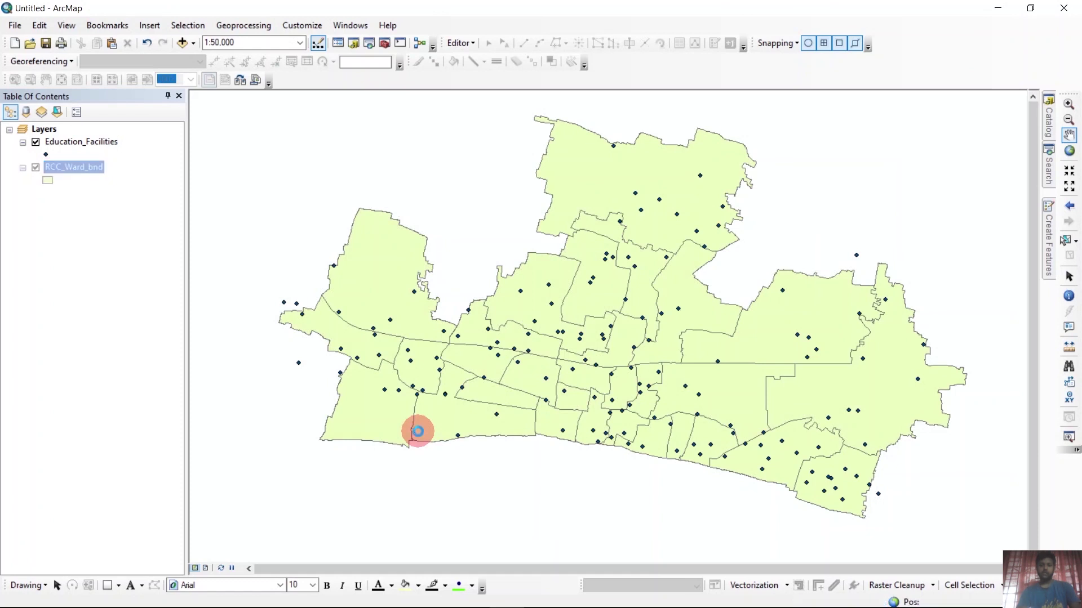
scroll(355, 362, "up", 1)
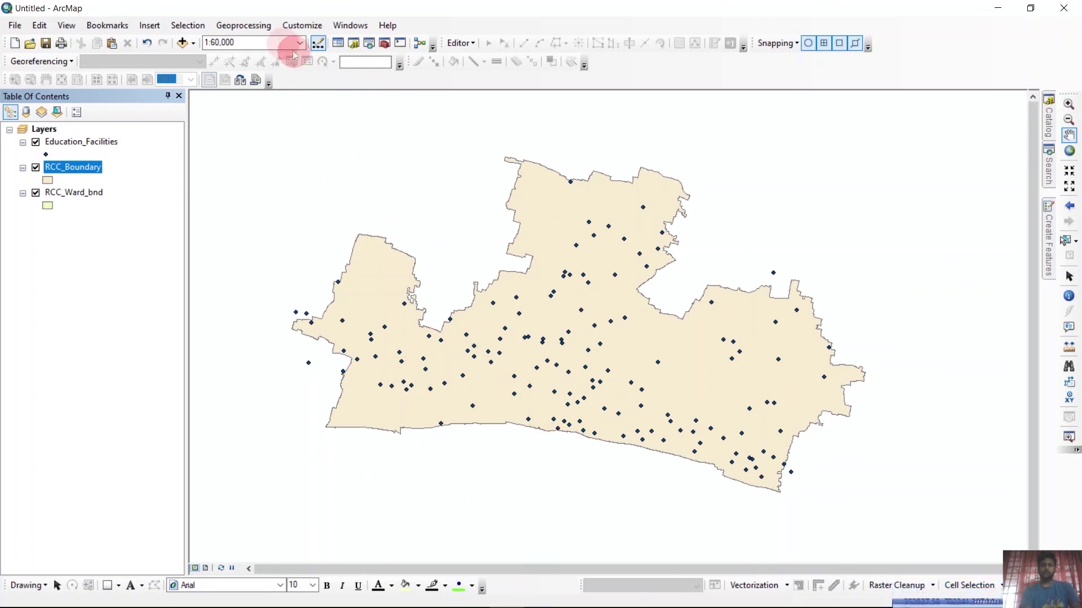
left_click(182, 43)
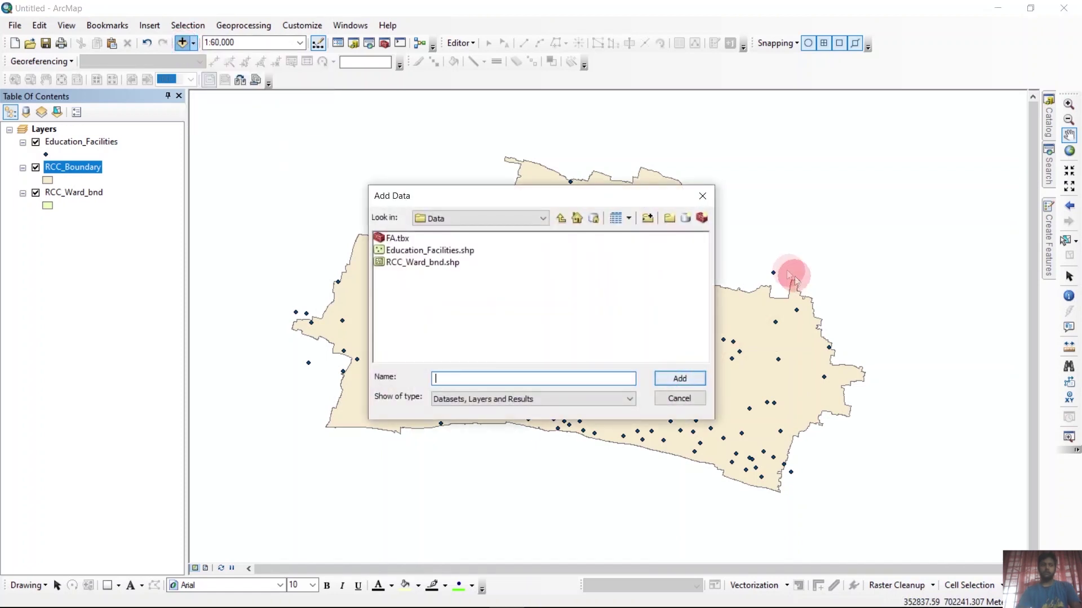
left_click(702, 196)
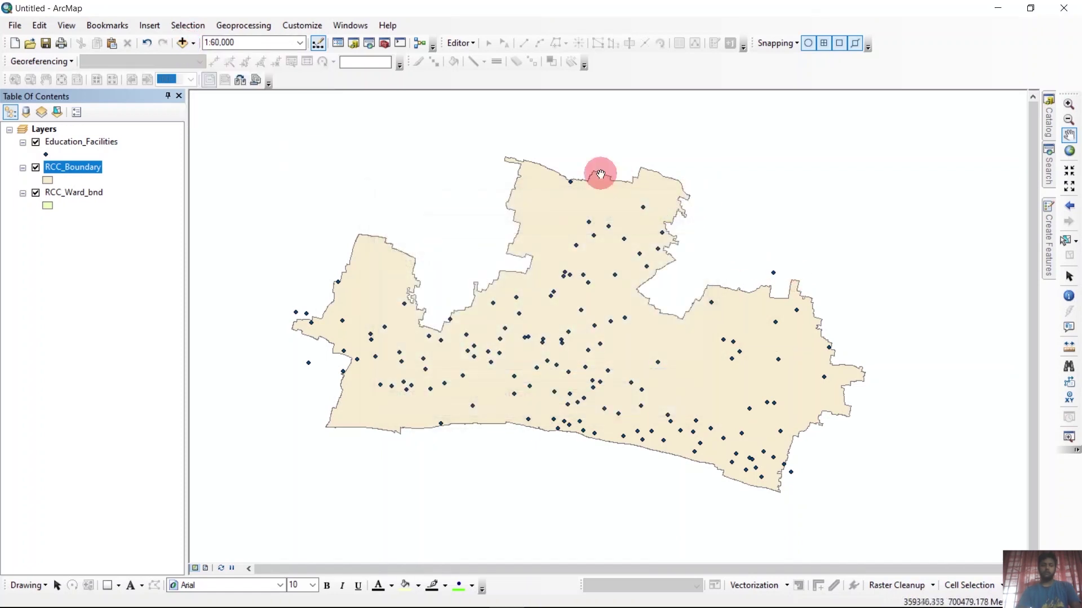
Buffer the Education_Facilities layer by 500 meters, saving the output as Buff_500 in RCC_Project.gdb.
left_click(228, 28)
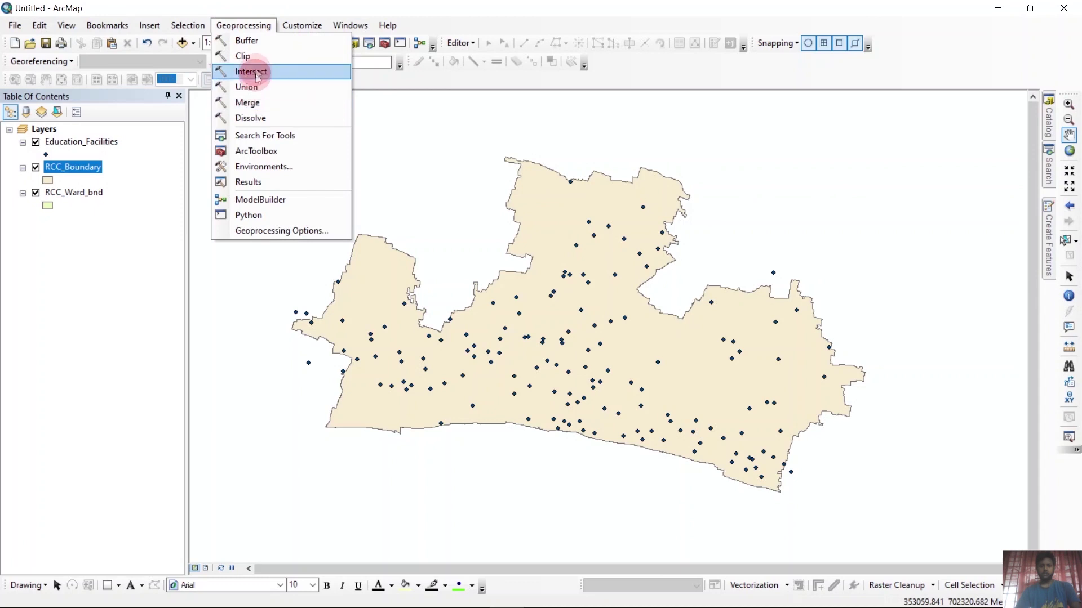
left_click(246, 41)
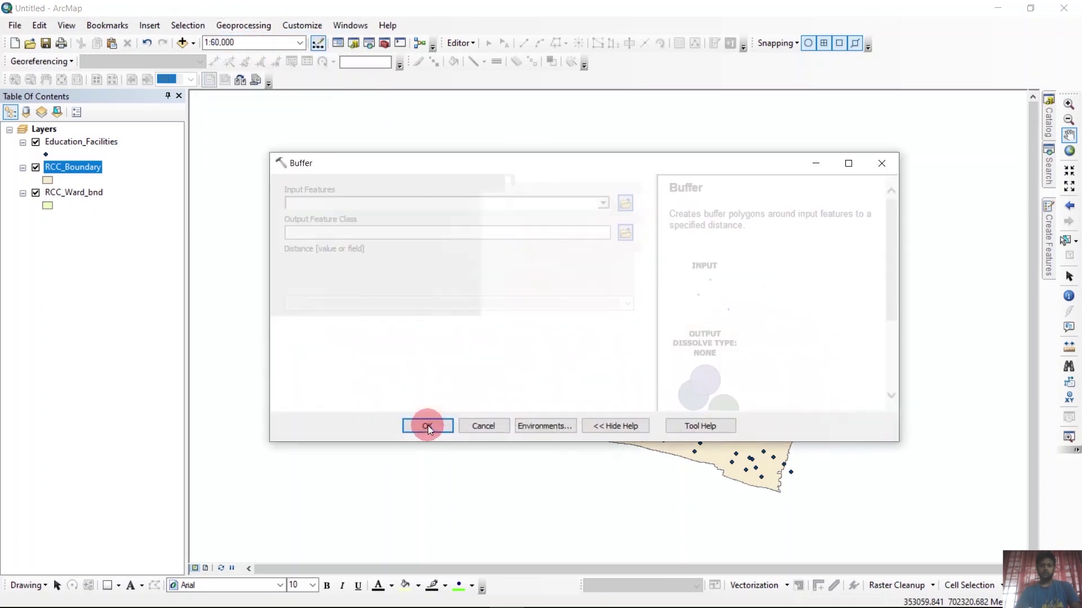
left_click_drag(50, 142, 367, 203)
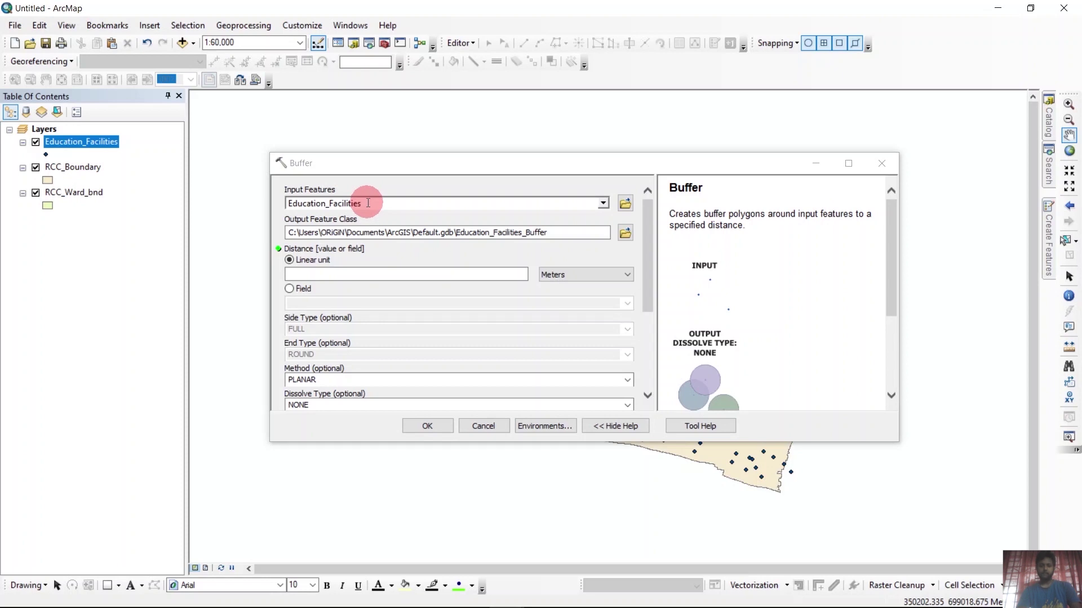
left_click(382, 271)
type("550")
left_click(626, 232)
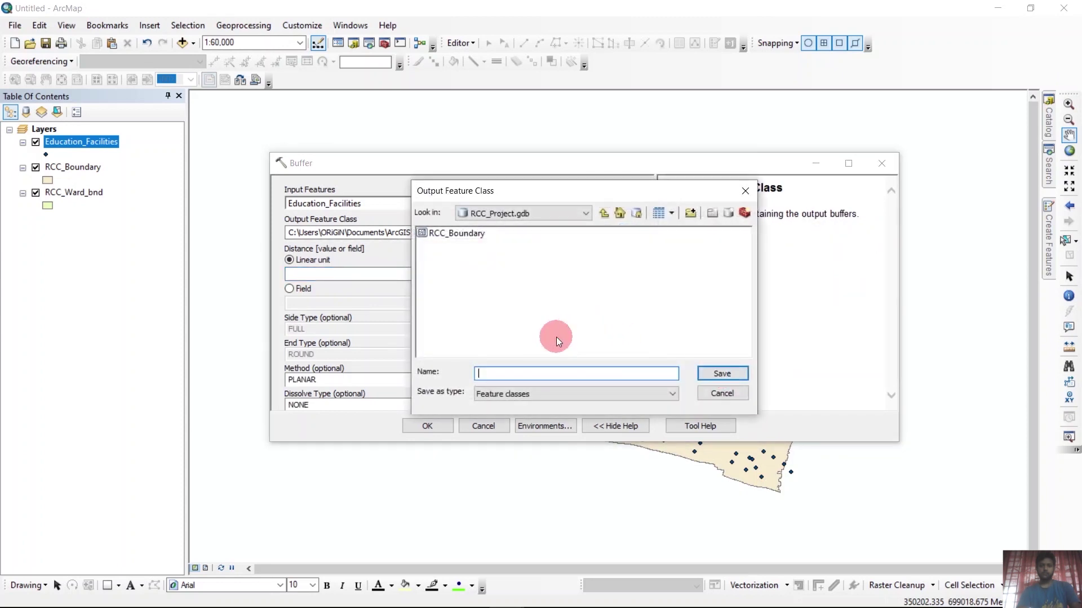
type("Buff_500")
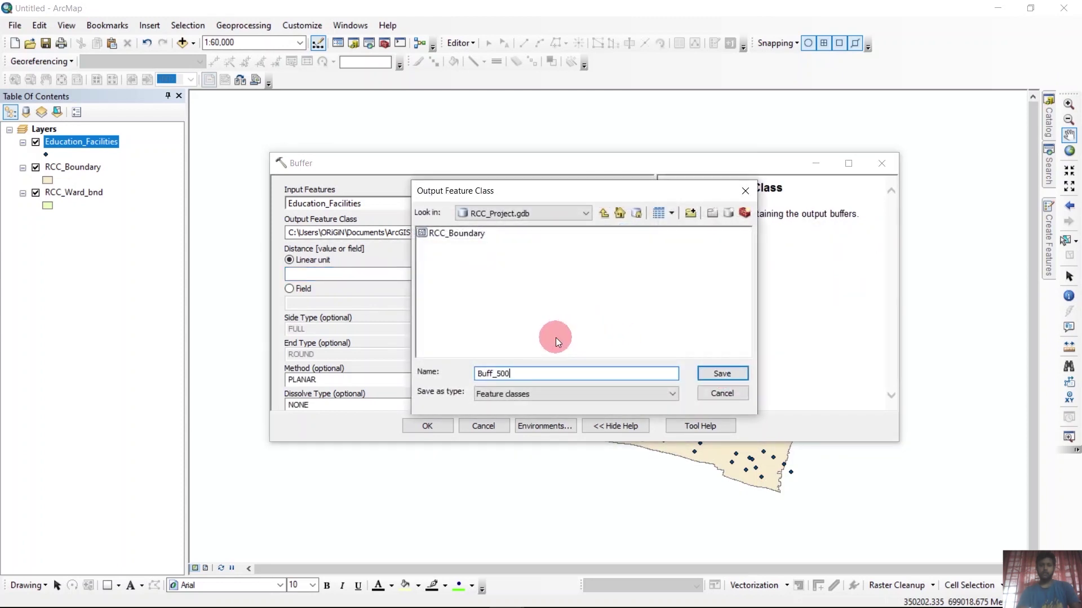
left_click(722, 373)
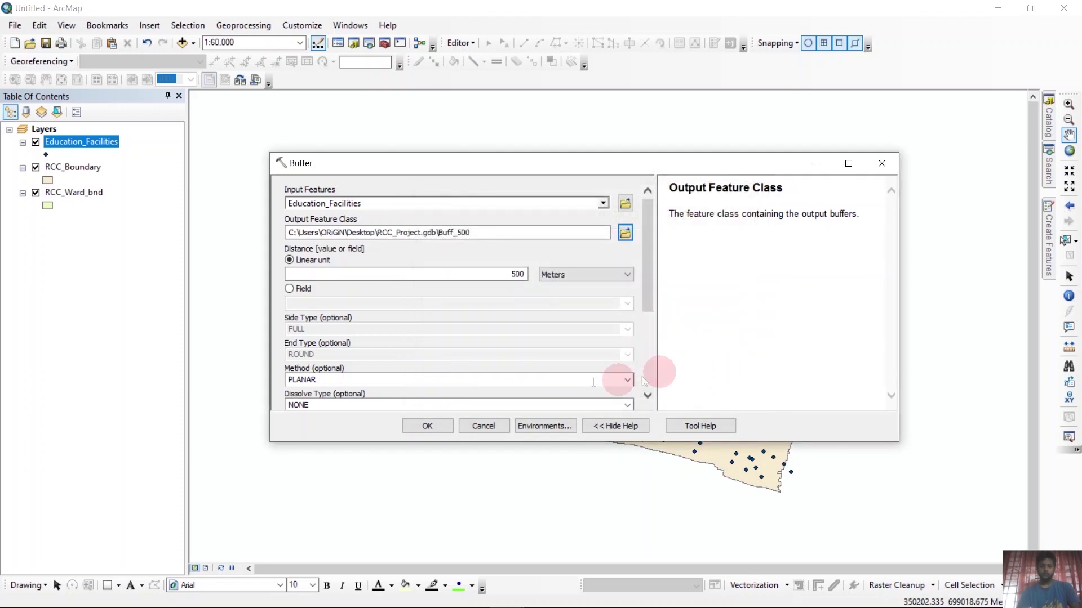
left_click(437, 426)
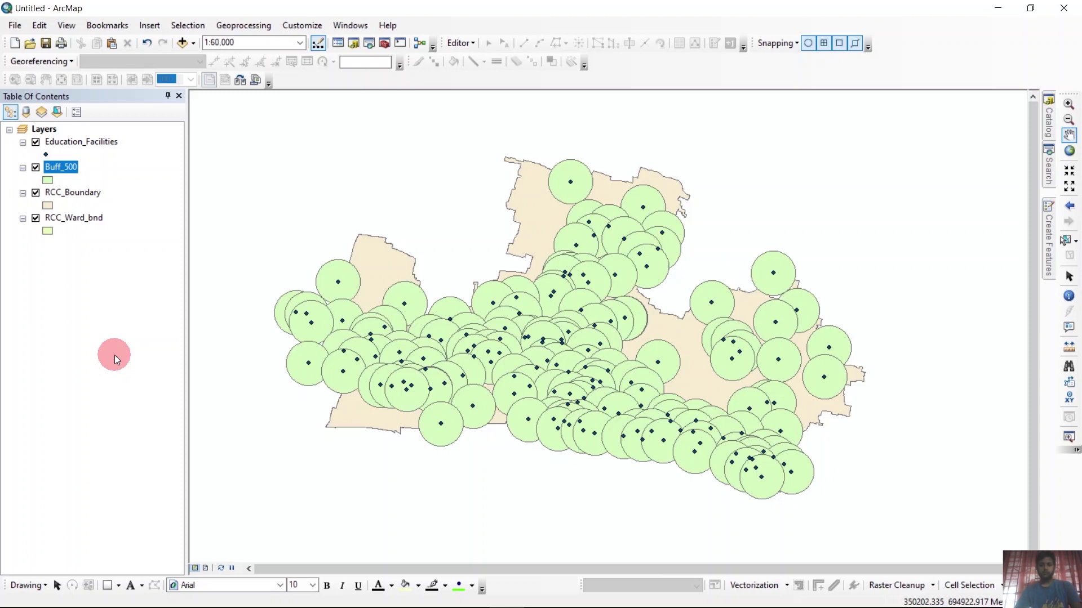
Start a Dissolve with Buff_500 as the input features.
left_click(227, 22)
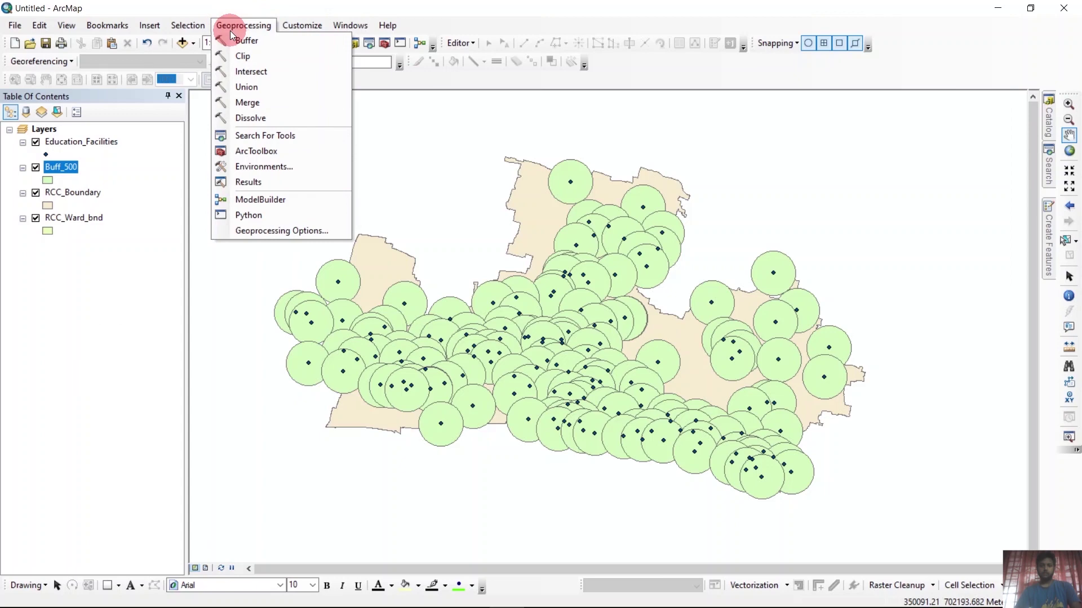
left_click(258, 117)
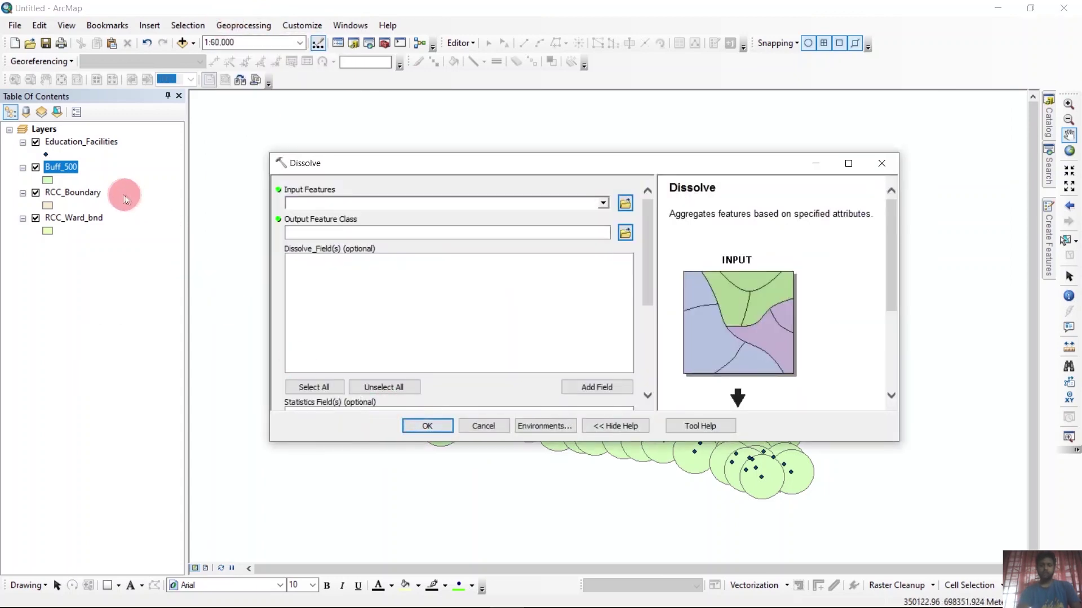
left_click_drag(59, 166, 364, 209)
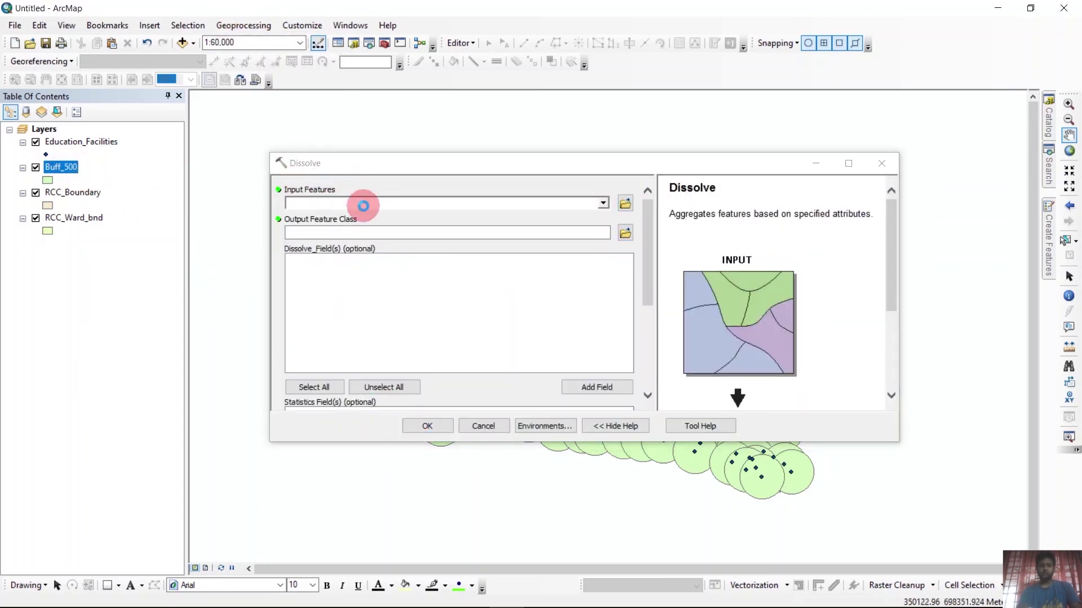
Save the dissolved buffers as Buff_Dissolved in RCC_Project.gdb and run the tool without any dissolve fields.
left_click(624, 233)
left_click(573, 387)
type("Buff")
type("_DIssolvw")
key("BackSpace")
key("BackSpace")
key("BackSpace")
key("BackSpace")
key("BackSpace")
key("BackSpace")
key("BackSpace")
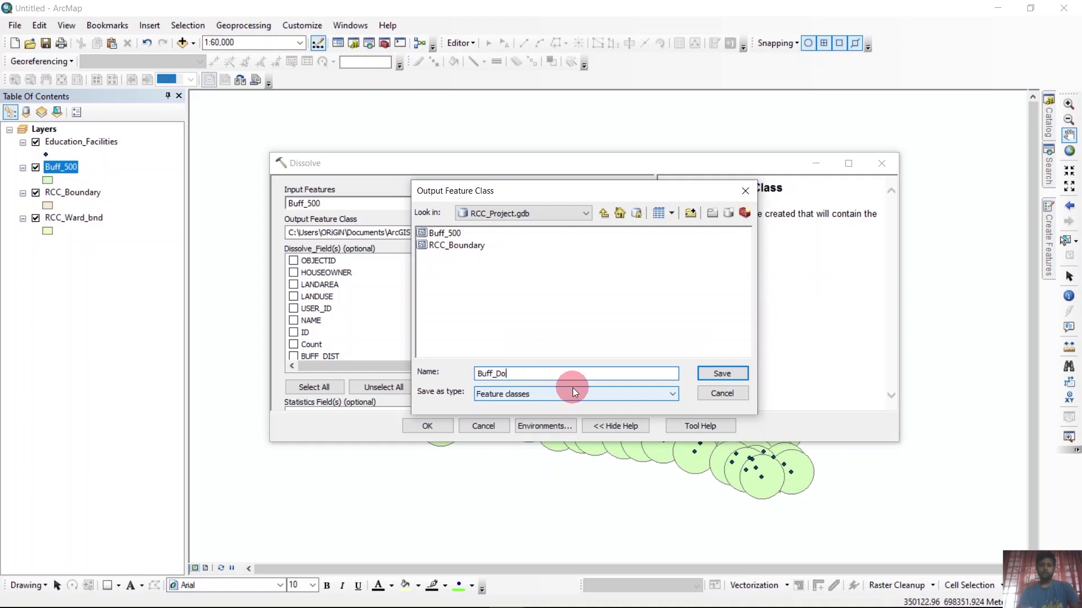
type("issolved")
left_click(733, 374)
left_click(422, 425)
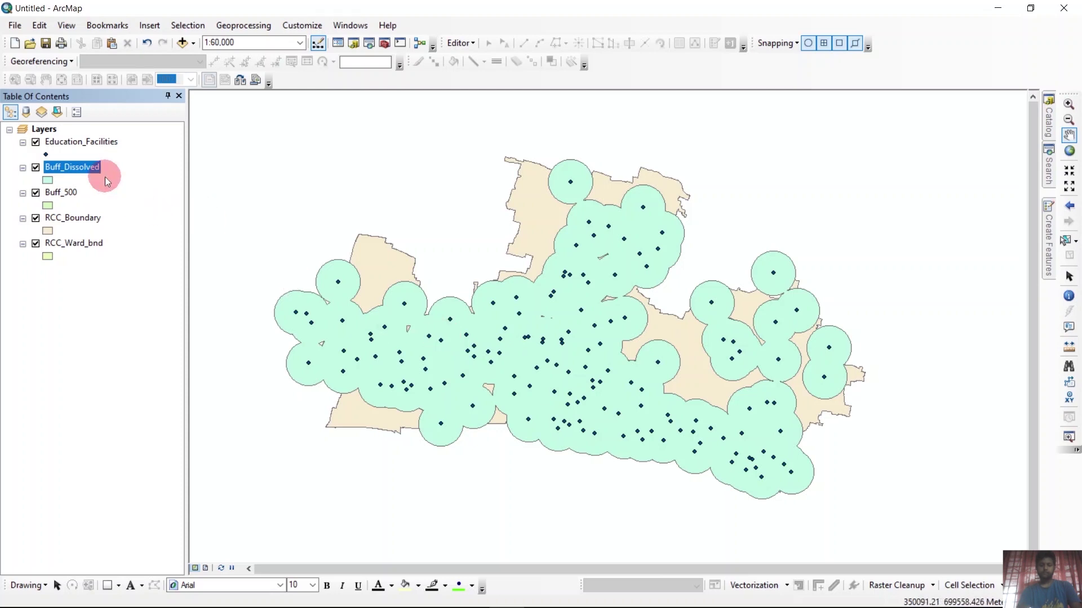
Start an Intersect with Buff_500 as the only input features.
left_click(240, 27)
left_click(250, 71)
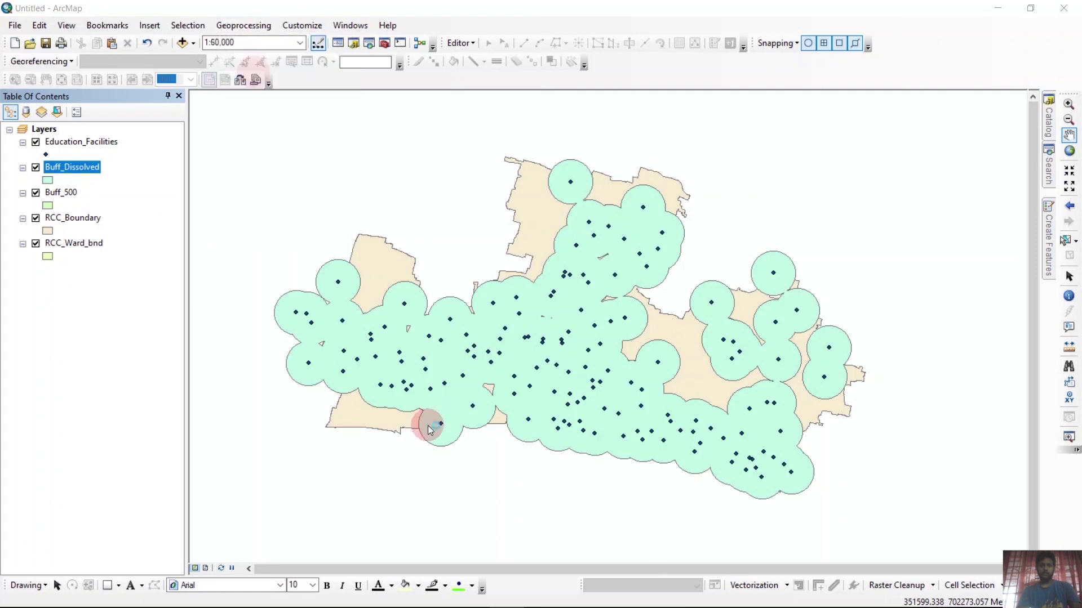
left_click(62, 193, "ctrl")
left_click_drag(71, 196, 355, 206)
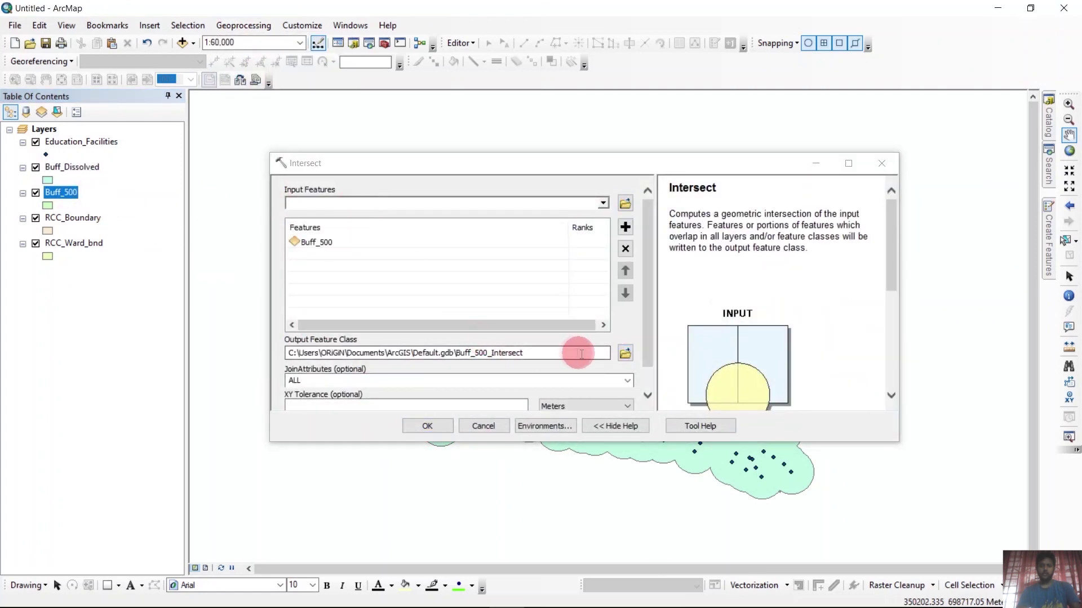
Save the Intersect output as Buff_Intersect in RCC_Project.gdb and run the tool with all attributes joined.
left_click(625, 353)
type("Buff_")
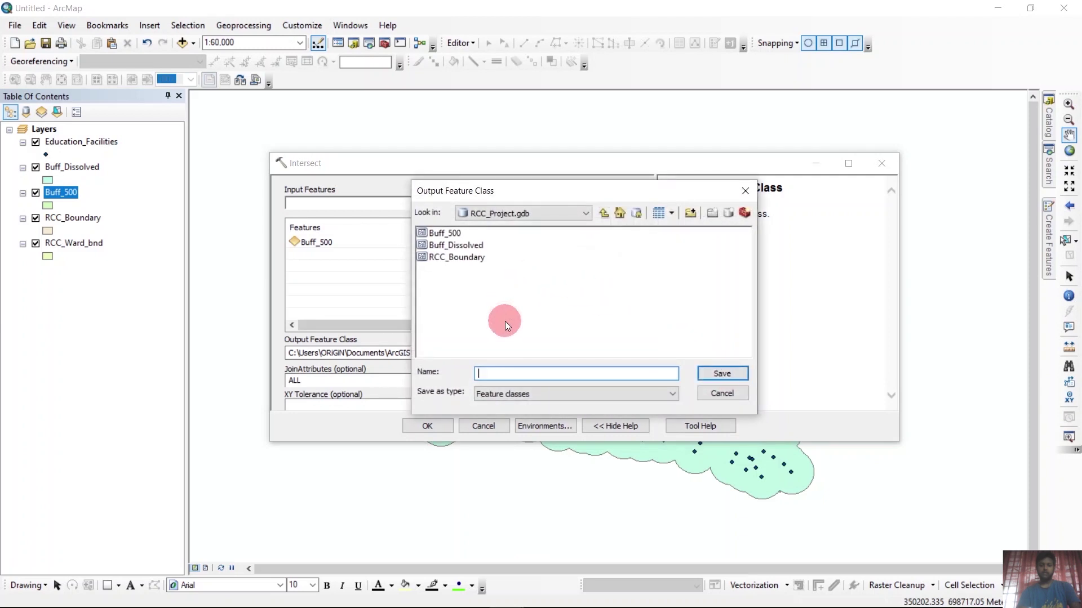
type("Intersect")
left_click(704, 370)
left_click_drag(646, 262, 644, 290)
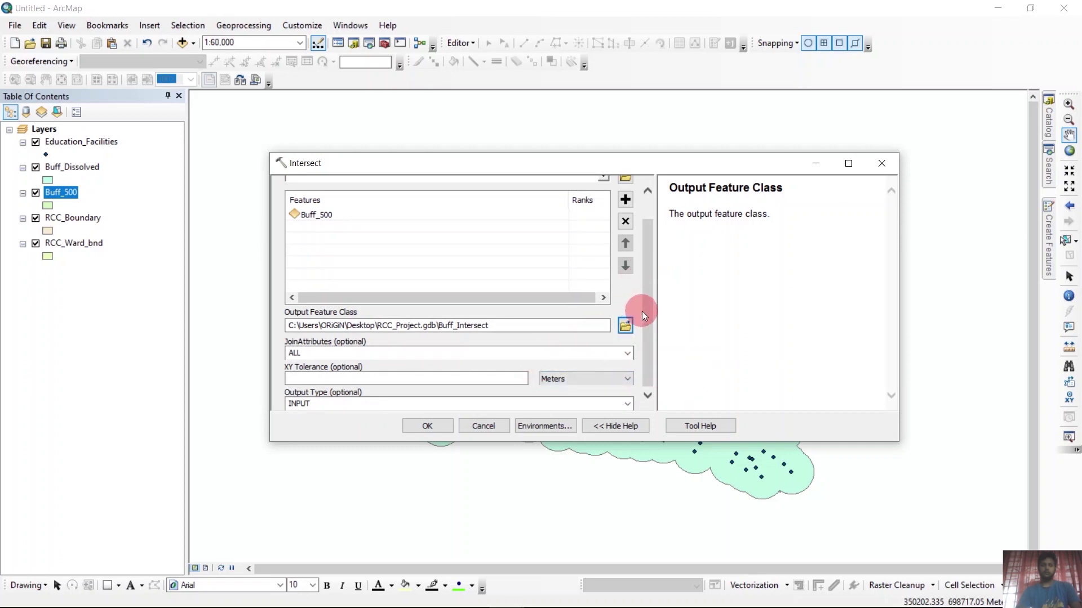
left_click(428, 425)
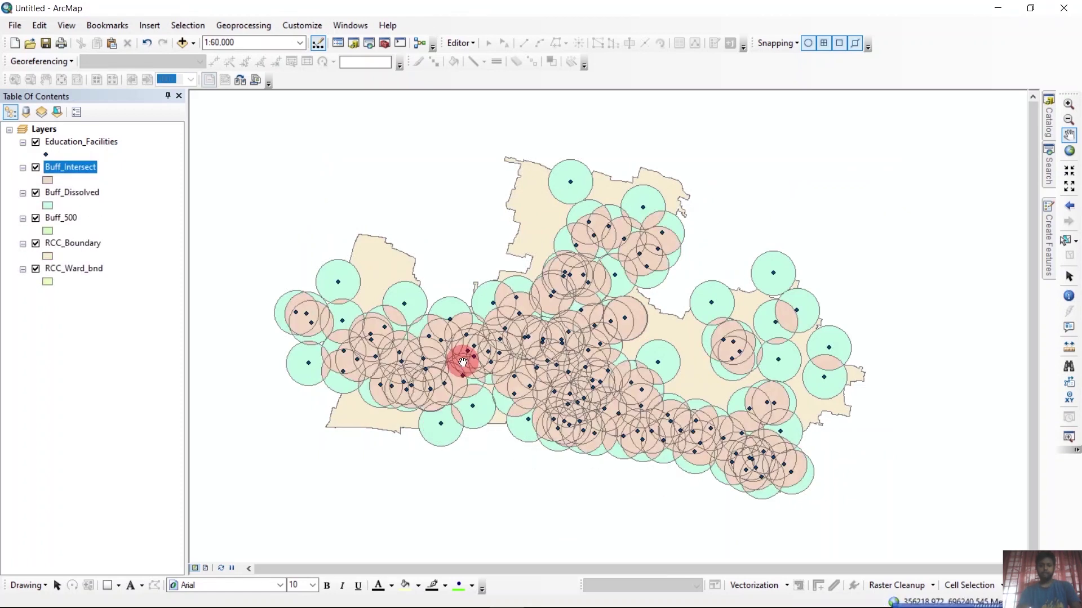
Start a Dissolve with Buff_Intersect as the input features.
left_click(242, 25)
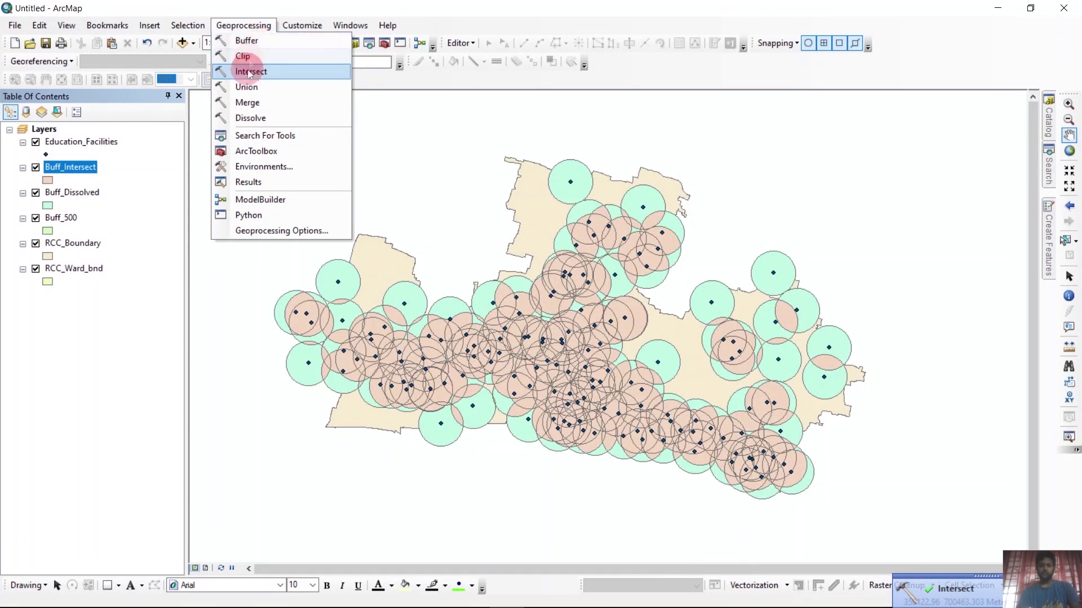
left_click(246, 117)
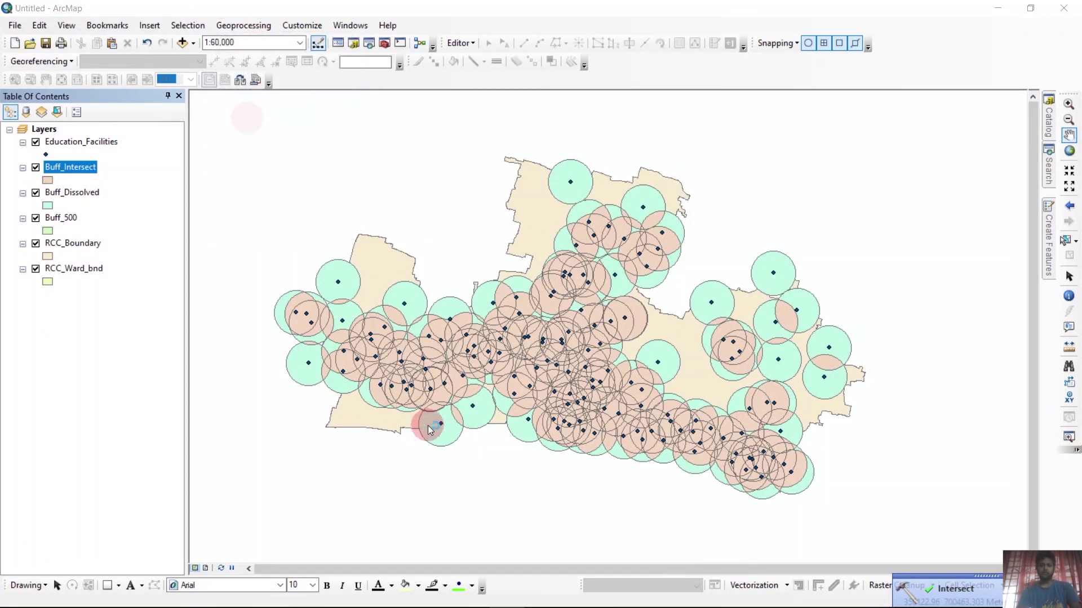
left_click_drag(59, 168, 411, 208)
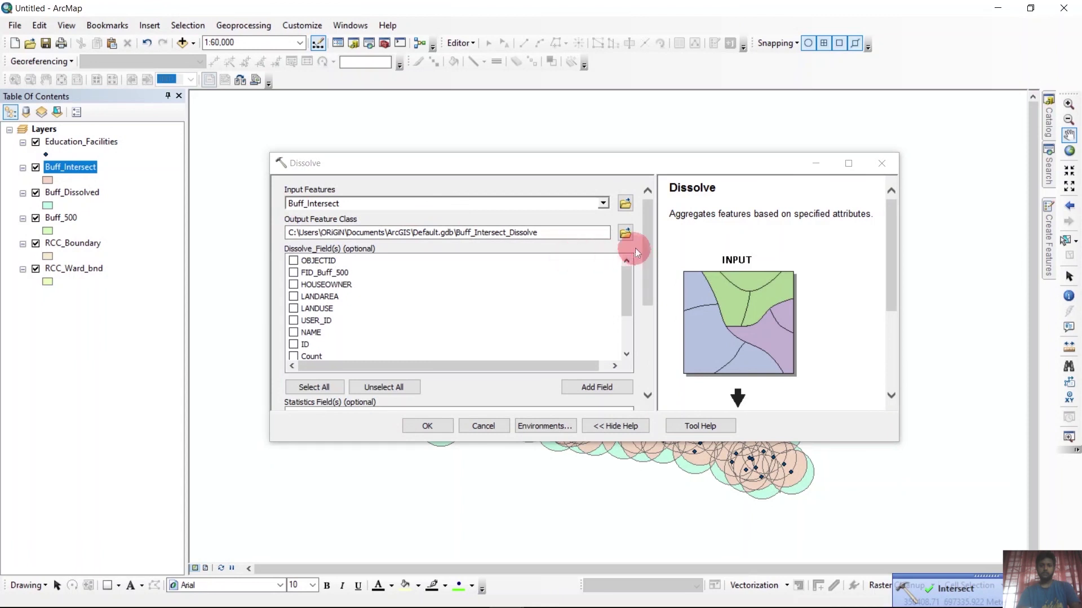
Save the Dissolve output as Overserved_Diss in RCC_Project.gdb and run the tool without any dissolve fields.
left_click(628, 236)
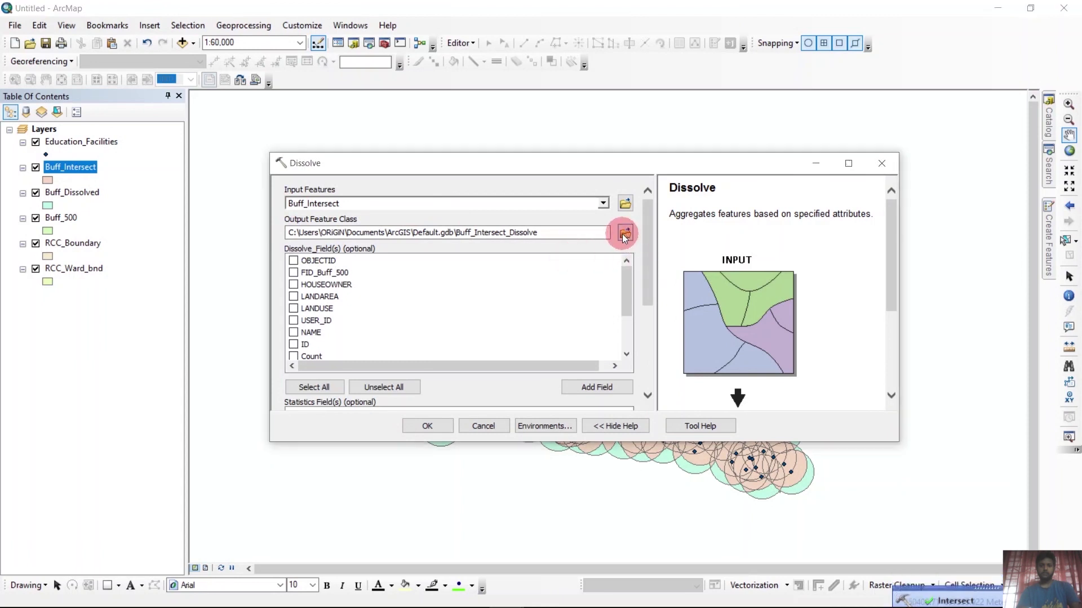
left_click(581, 372)
type("Buf")
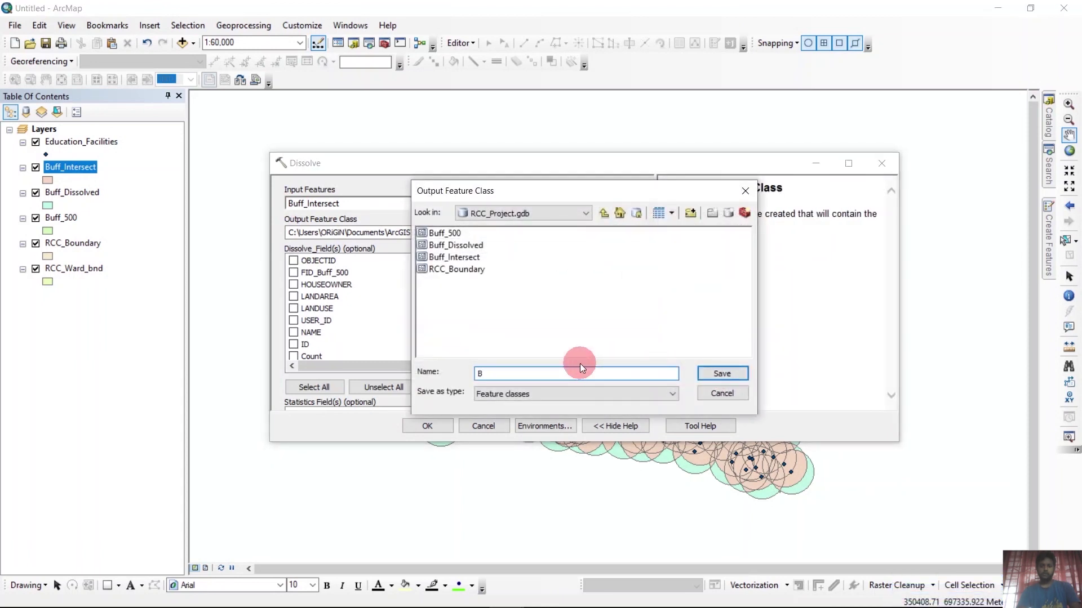
key("BackSpace")
key("BackSpace")
key("BackSpace")
type("Overserved_Diss")
left_click(708, 374)
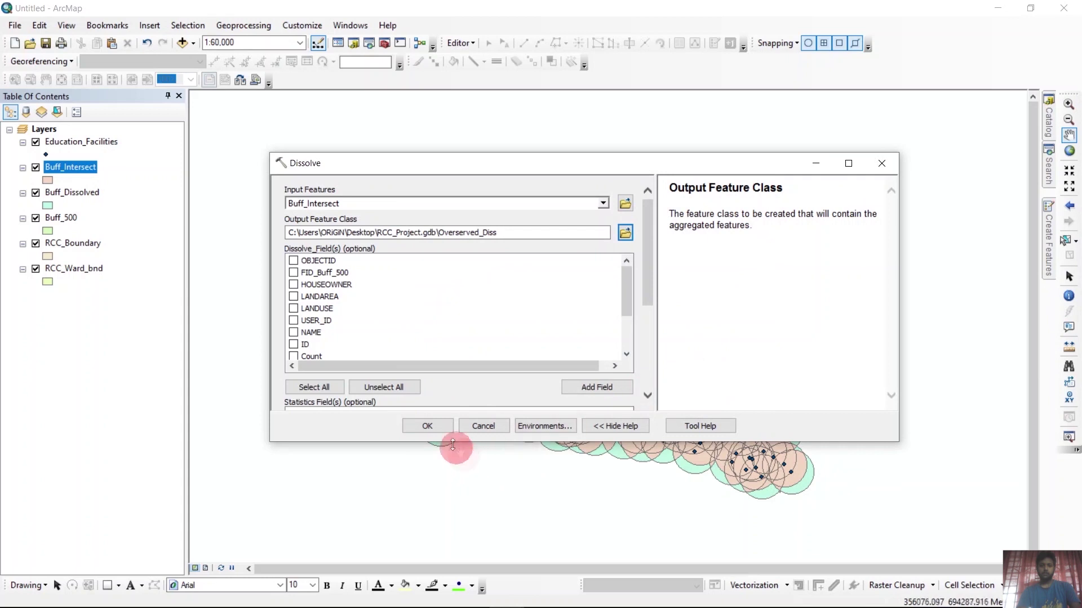
left_click(438, 431)
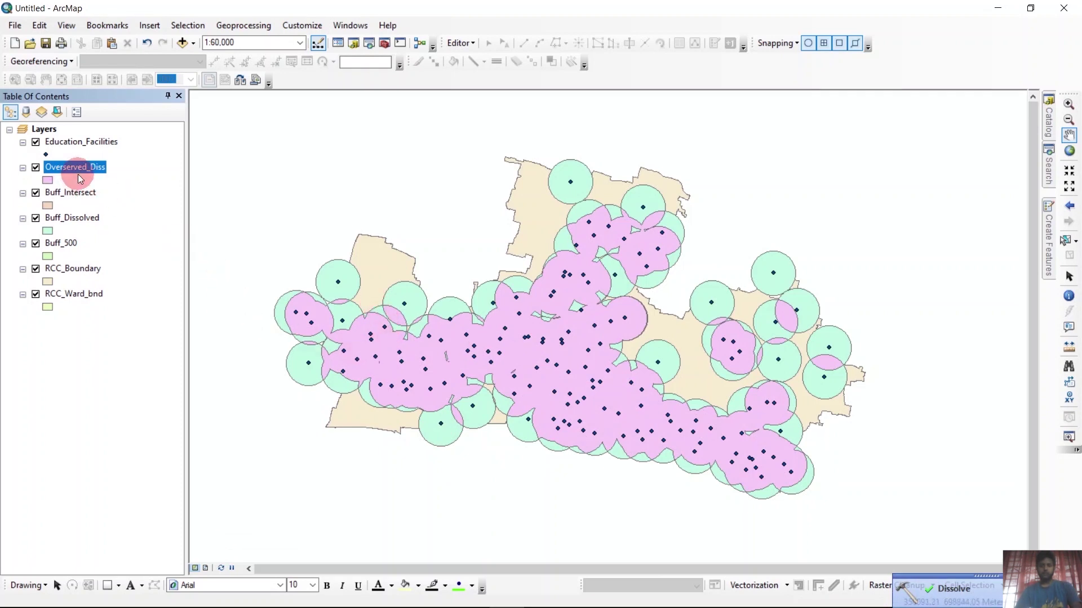
Search the geoprocessing tools for Identity and open the Identity (Analysis) tool.
scroll(473, 341, "up", 1)
scroll(477, 344, "down", 1)
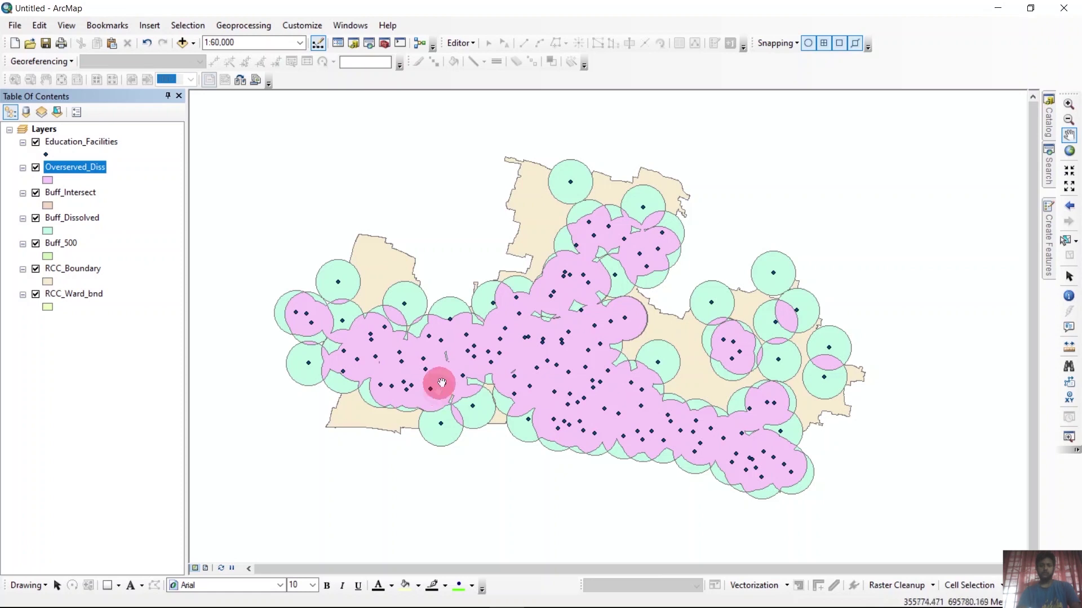
left_click(1045, 156)
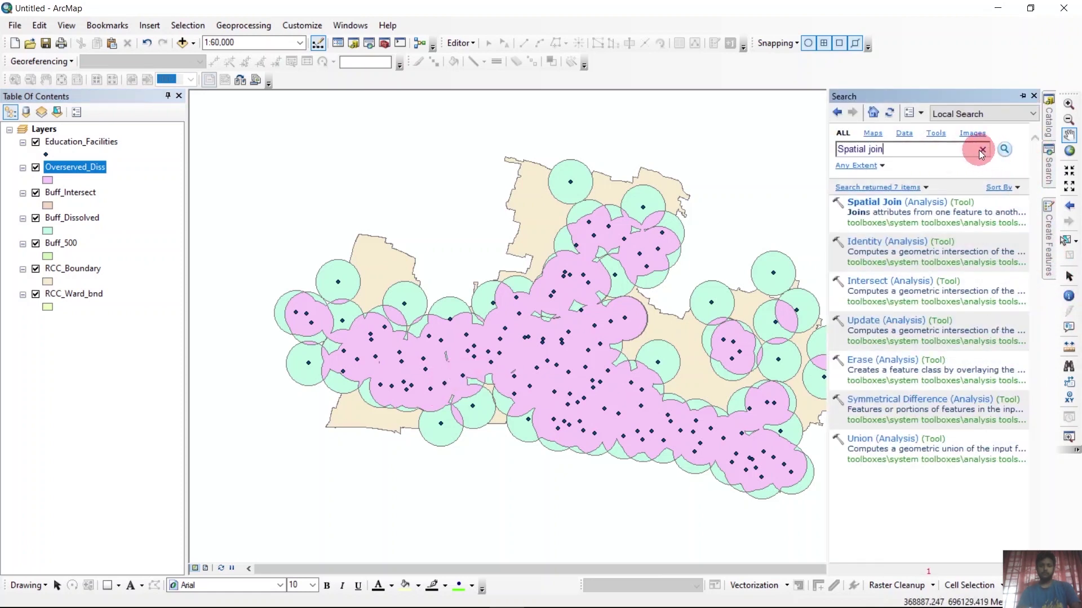
key("ctrl+a")
type("Iden")
type("i")
type("ity")
key("Return")
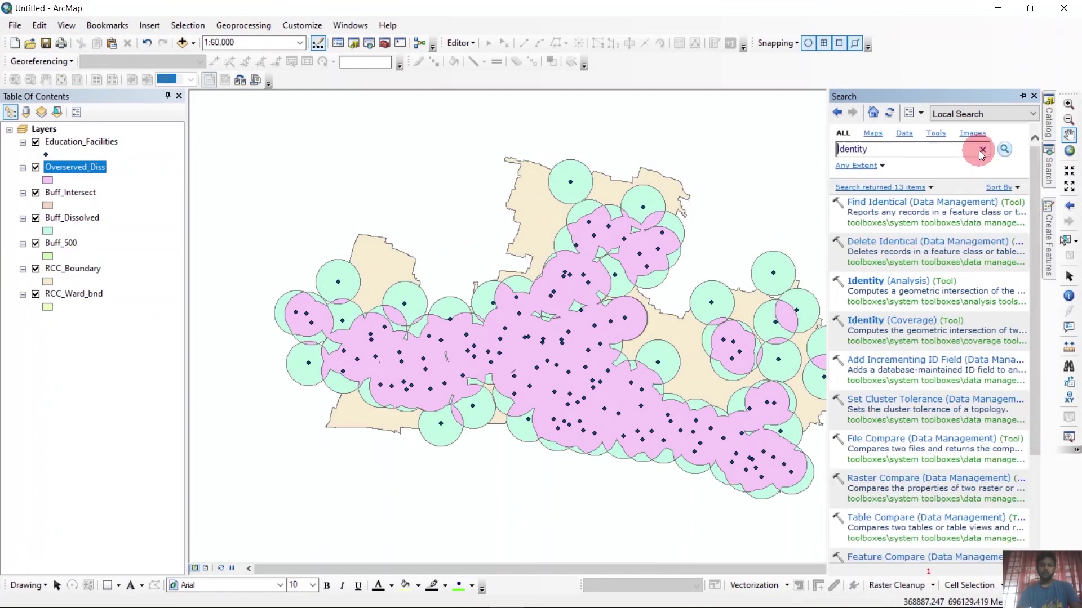
left_click(862, 280)
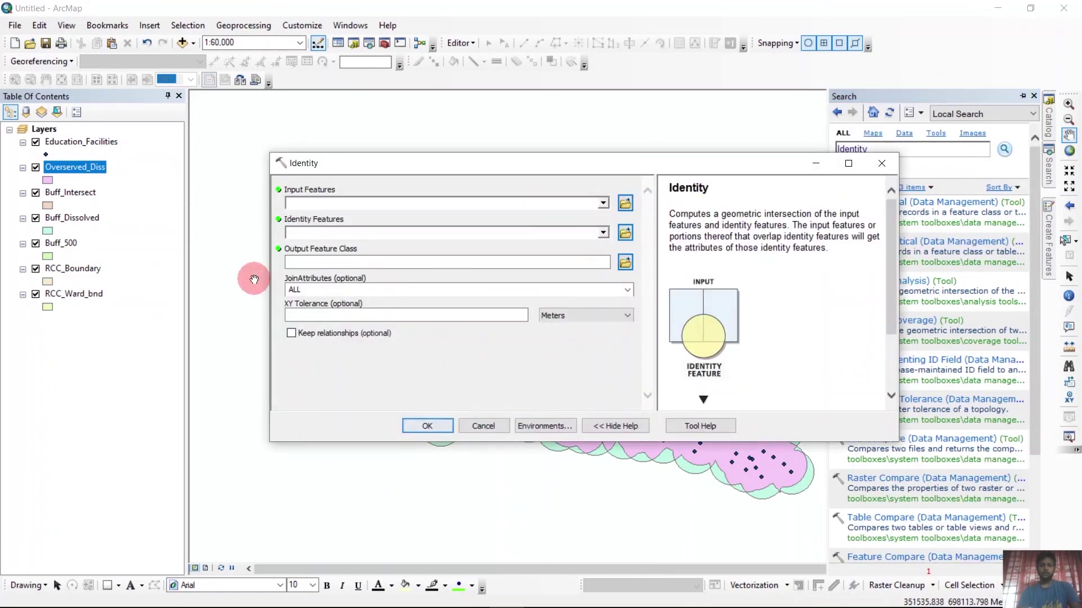
Set Overserved_Diss as the identity features and Buff_Dissolved as the input features of the Identity tool.
left_click(183, 257)
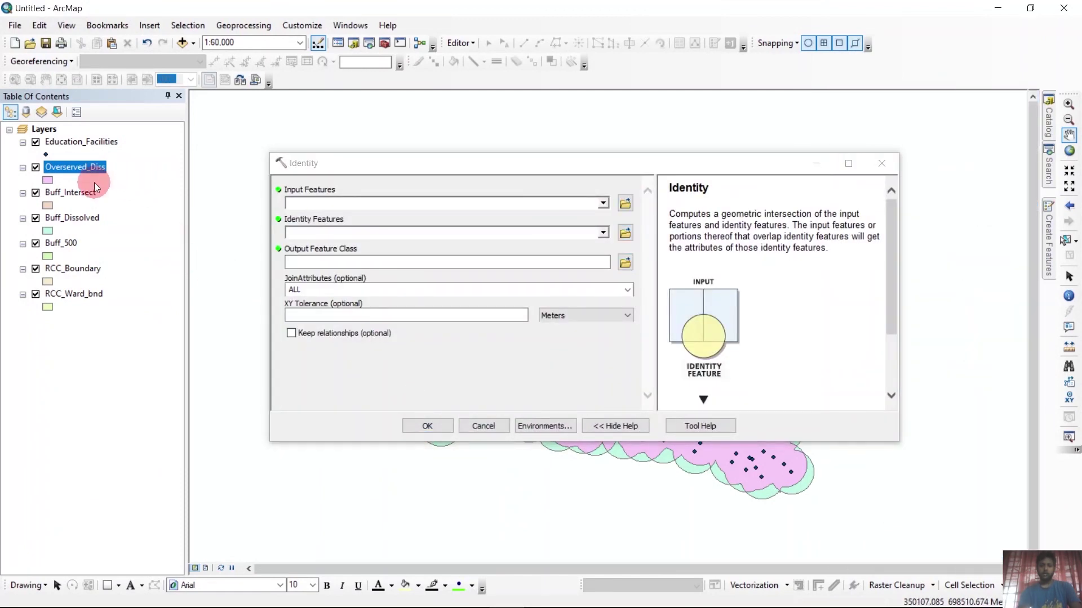
left_click_drag(68, 167, 316, 233)
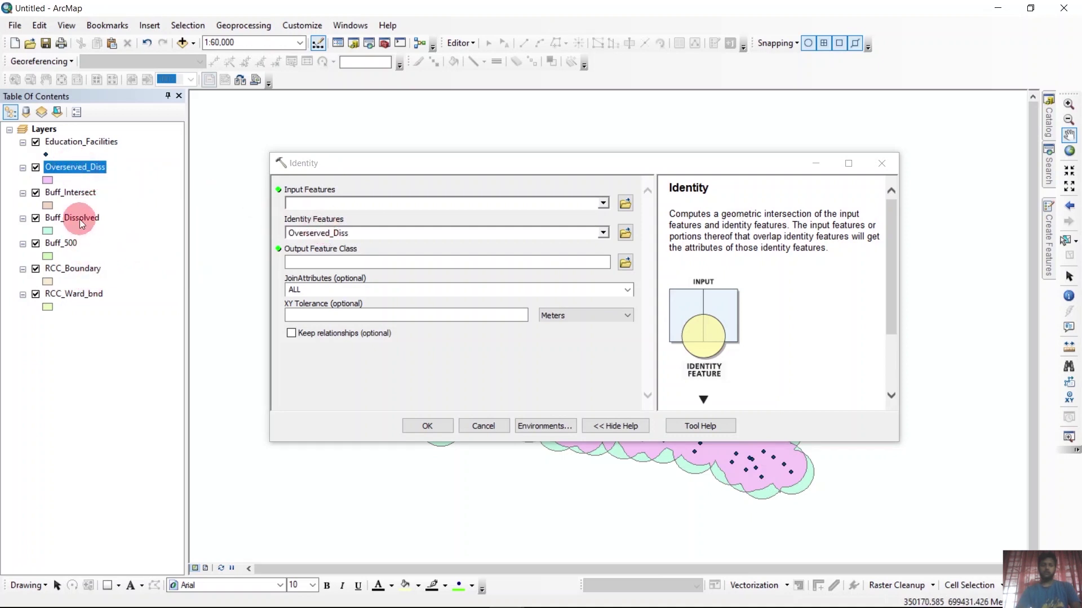
left_click_drag(67, 216, 362, 204)
left_click_drag(454, 165, 519, 182)
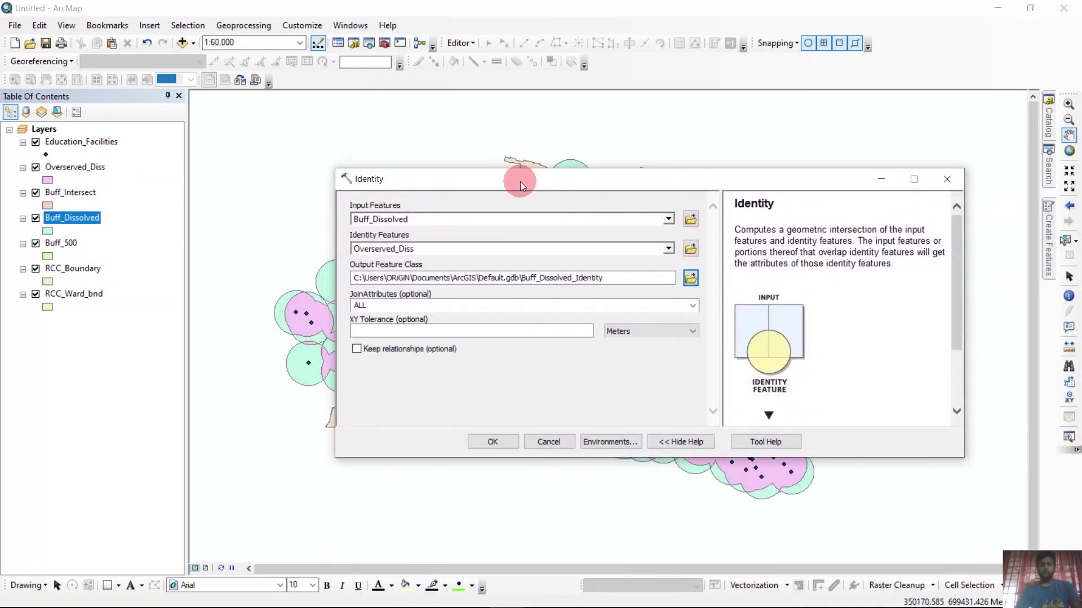
Save the Identity output as S_OS in RCC_Project.gdb and run the tool.
left_click(690, 277)
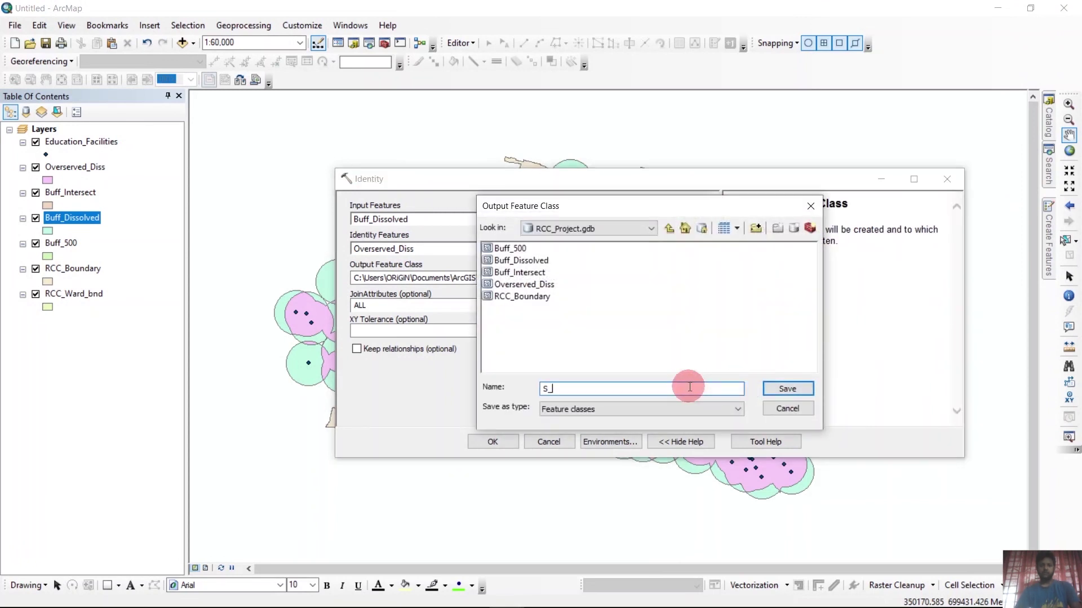
type("S_OS")
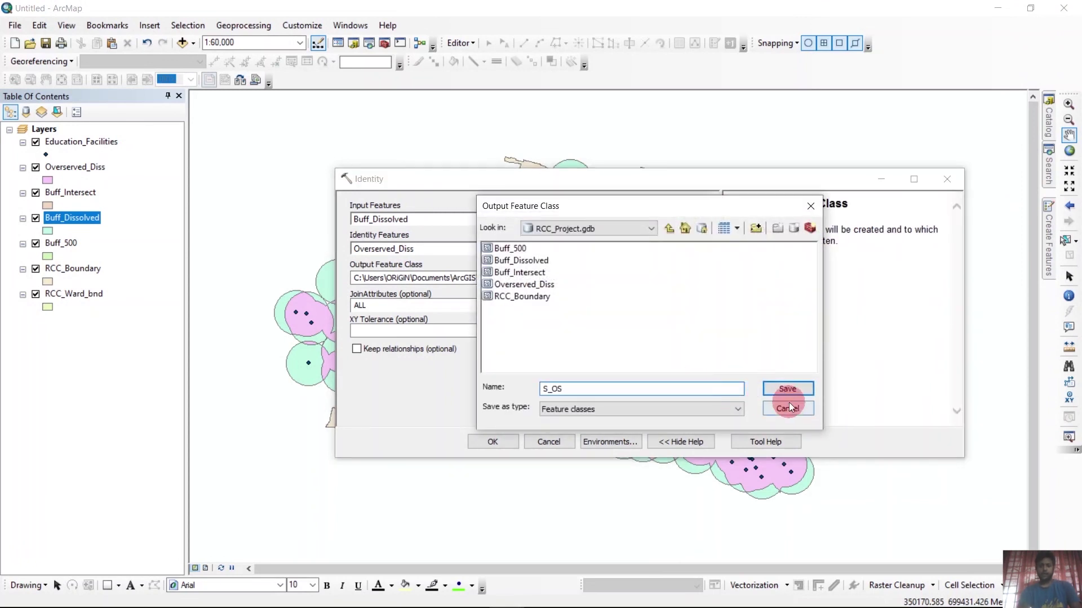
left_click(792, 389)
left_click(493, 442)
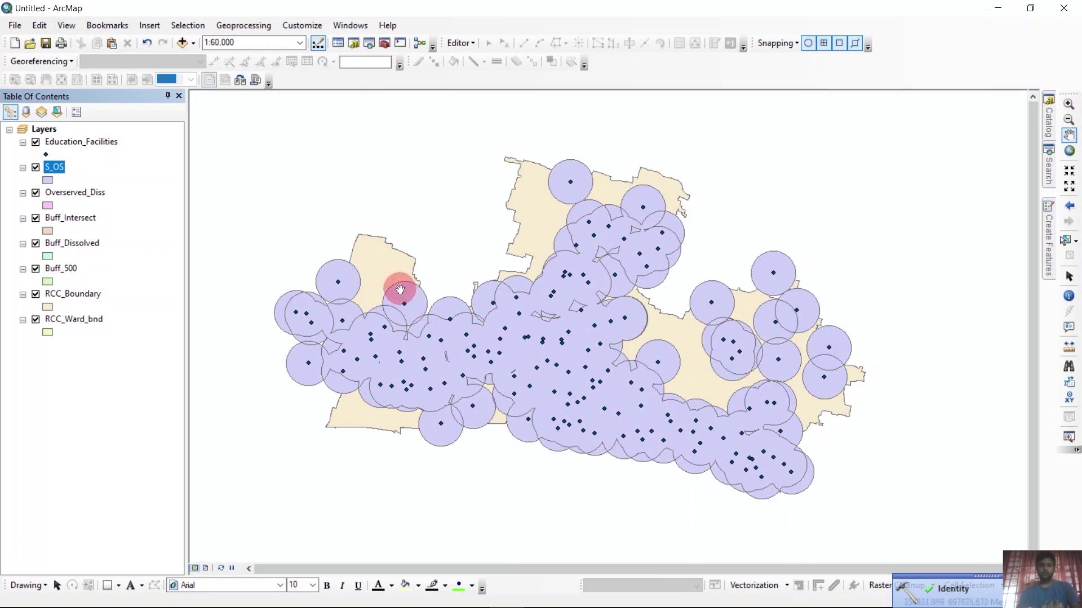
Open the attribute table of the S_OS layer.
scroll(389, 254, "down", 2)
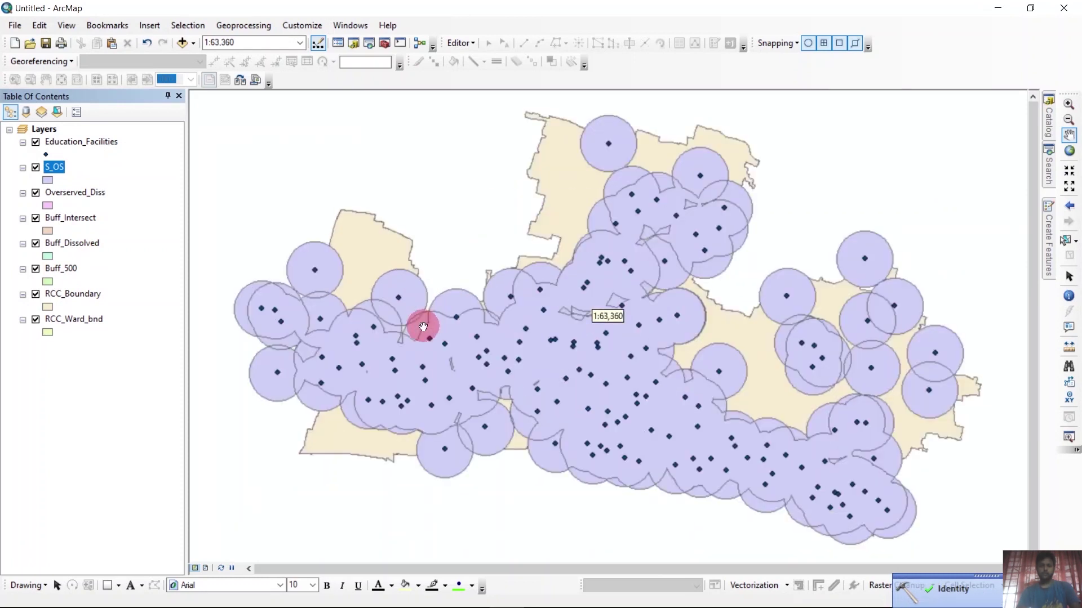
scroll(428, 321, "down", 1)
right_click(68, 168)
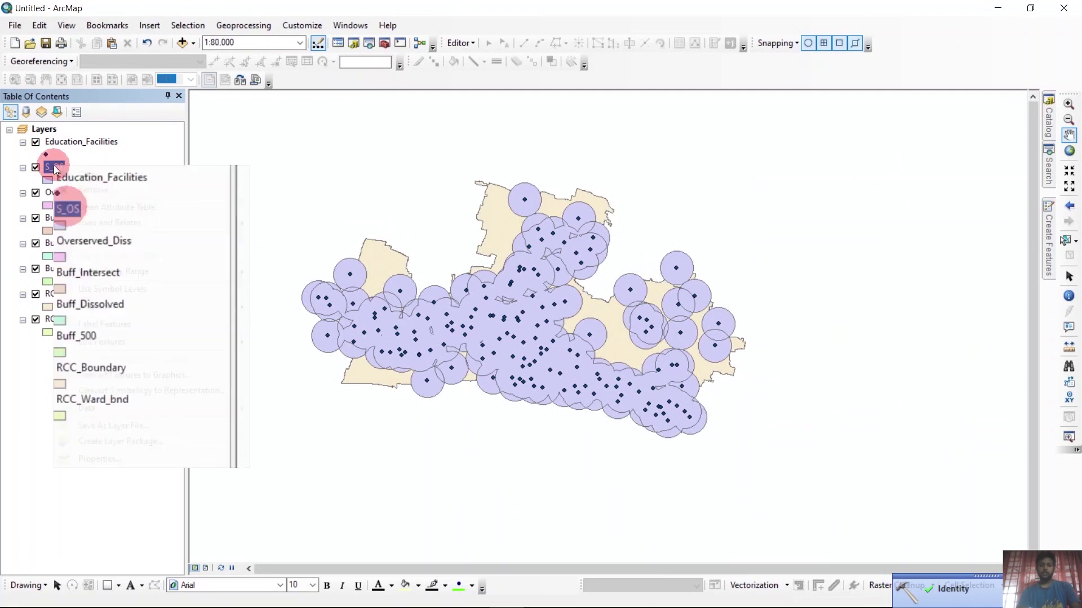
left_click(128, 208)
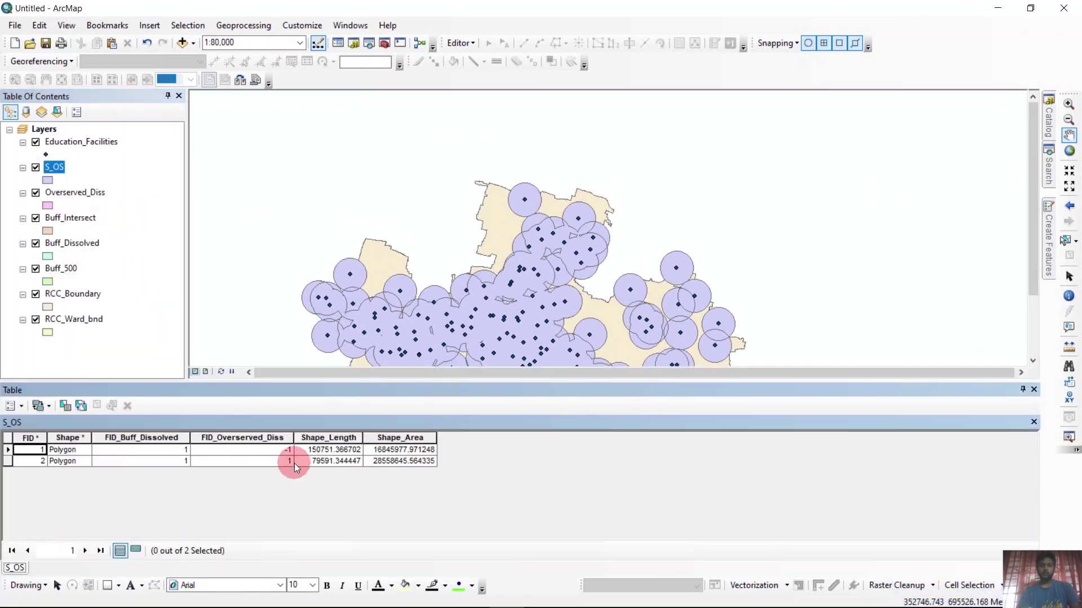
Recolor the Overserved_Diss layer yellow and place it above S_OS in the layer order.
left_click(71, 191)
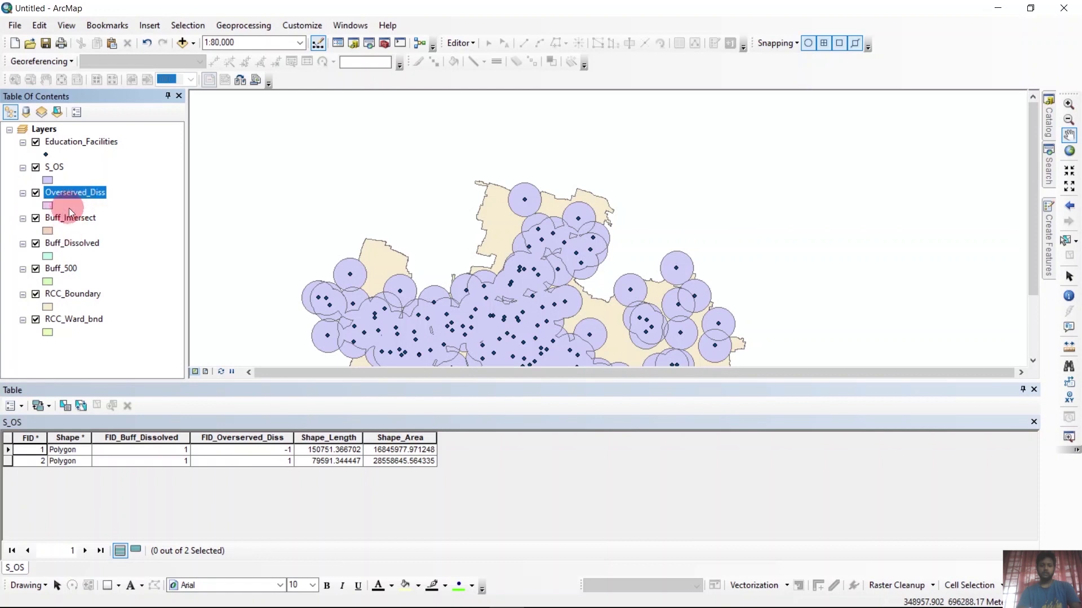
right_click(76, 195)
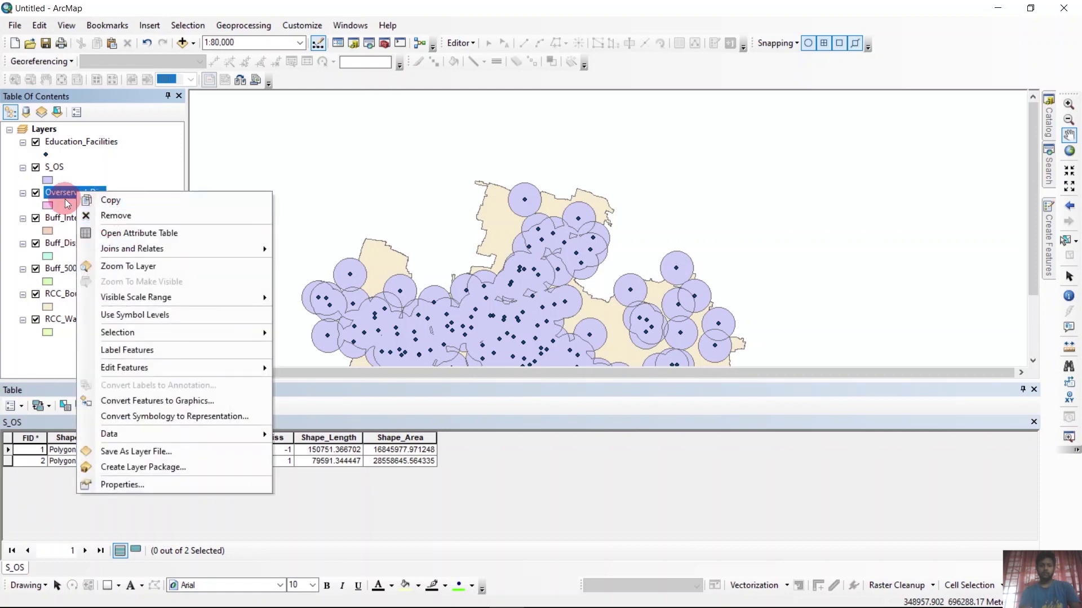
left_click(49, 207)
left_click(509, 213)
left_click(633, 445)
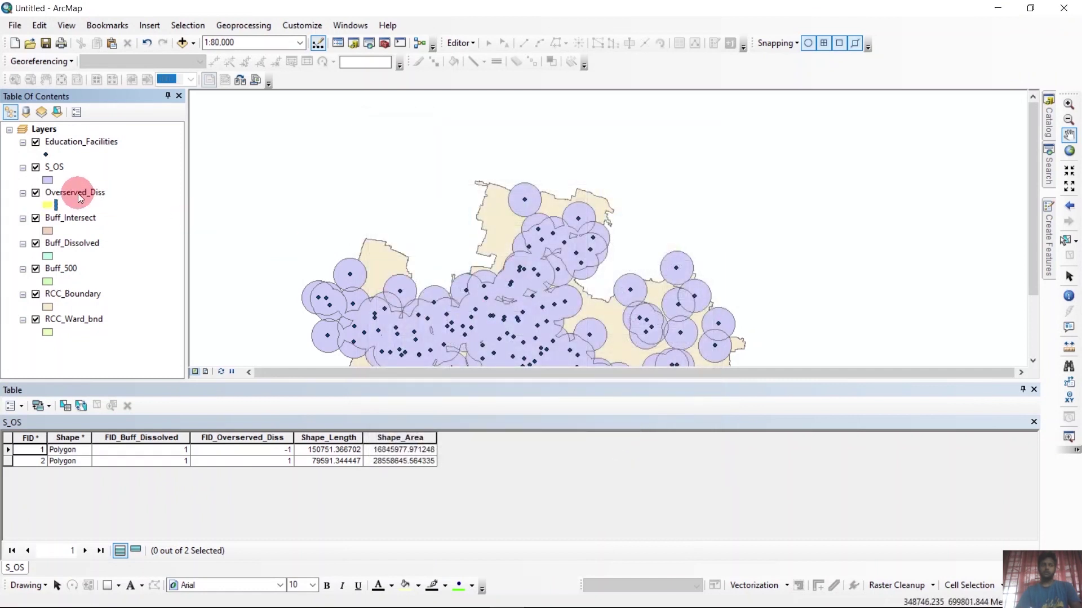
left_click_drag(78, 167, 76, 159)
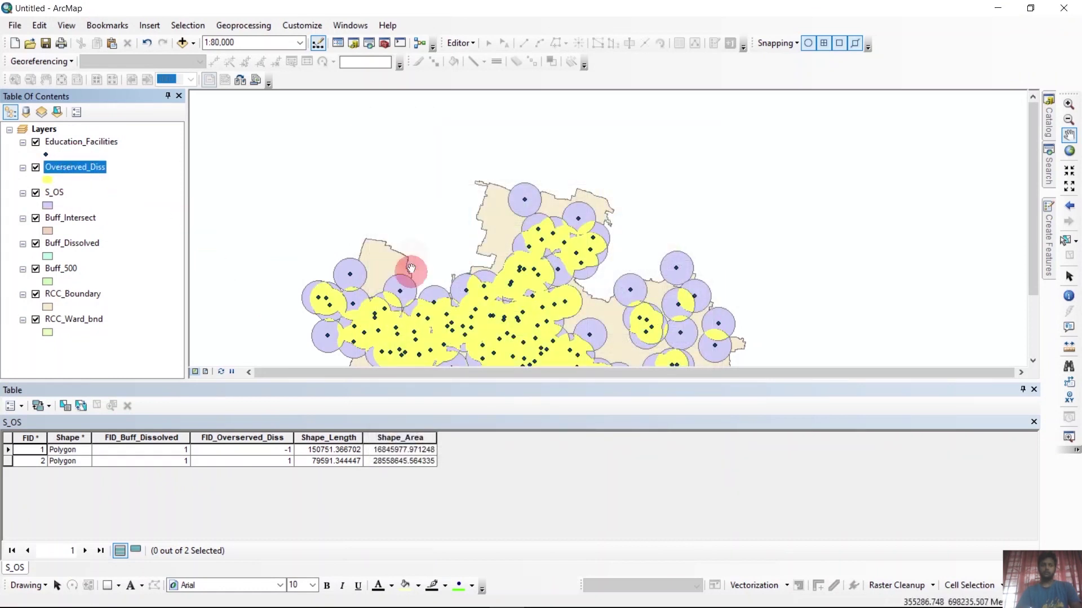
Move the S_OS layer back above Overserved_Diss, just below Education_Facilities.
scroll(409, 191, "down", 2)
scroll(442, 259, "up", 1)
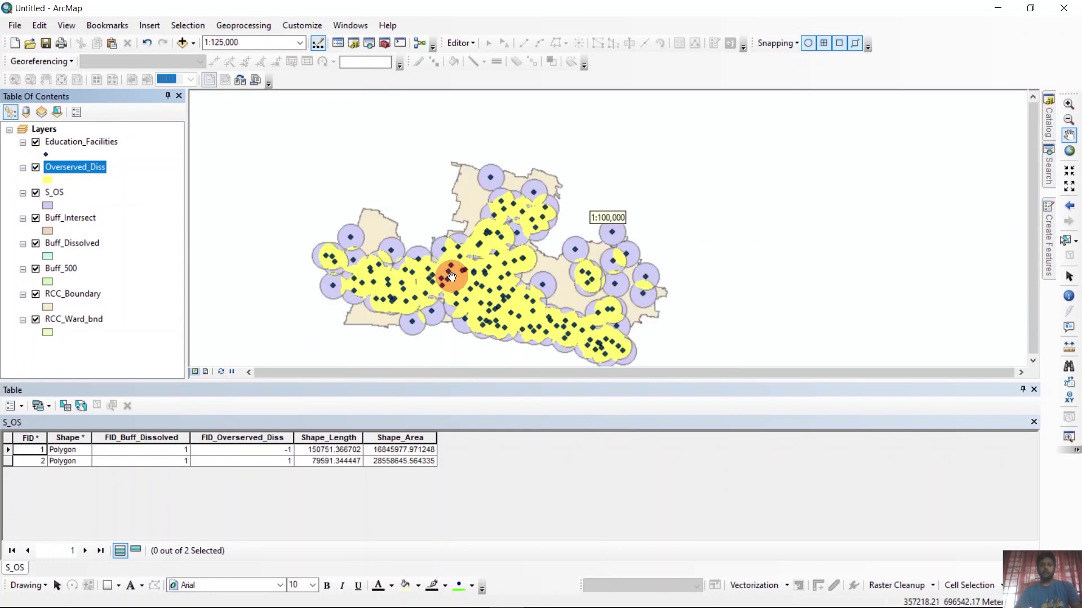
left_click(55, 191)
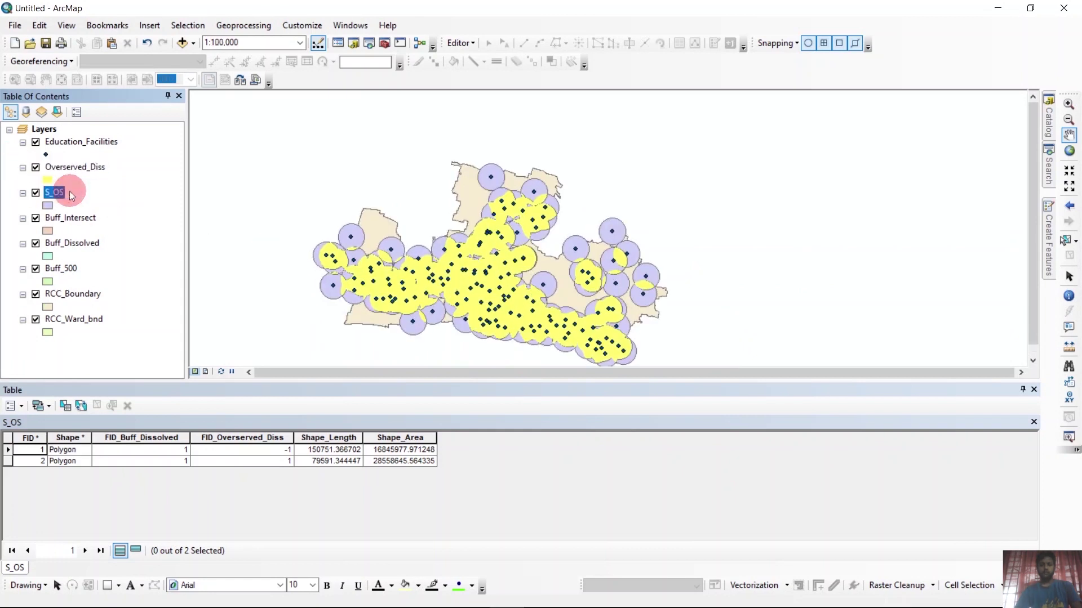
left_click_drag(59, 176, 56, 160)
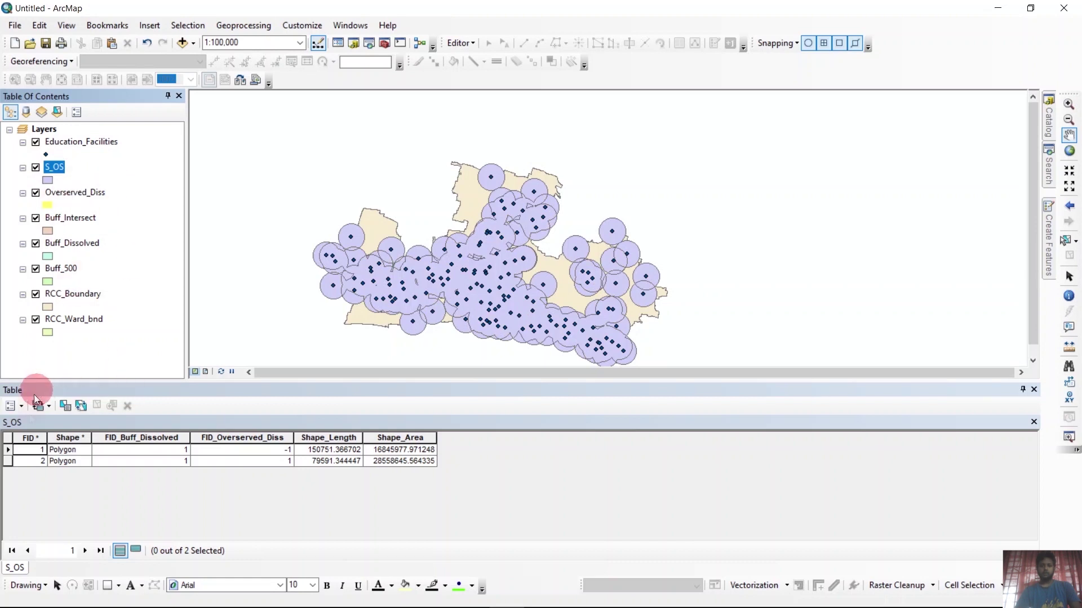
Select the two S_OS records in turn to compare their areas on the map, finishing with the FID 2 record.
left_click(8, 462)
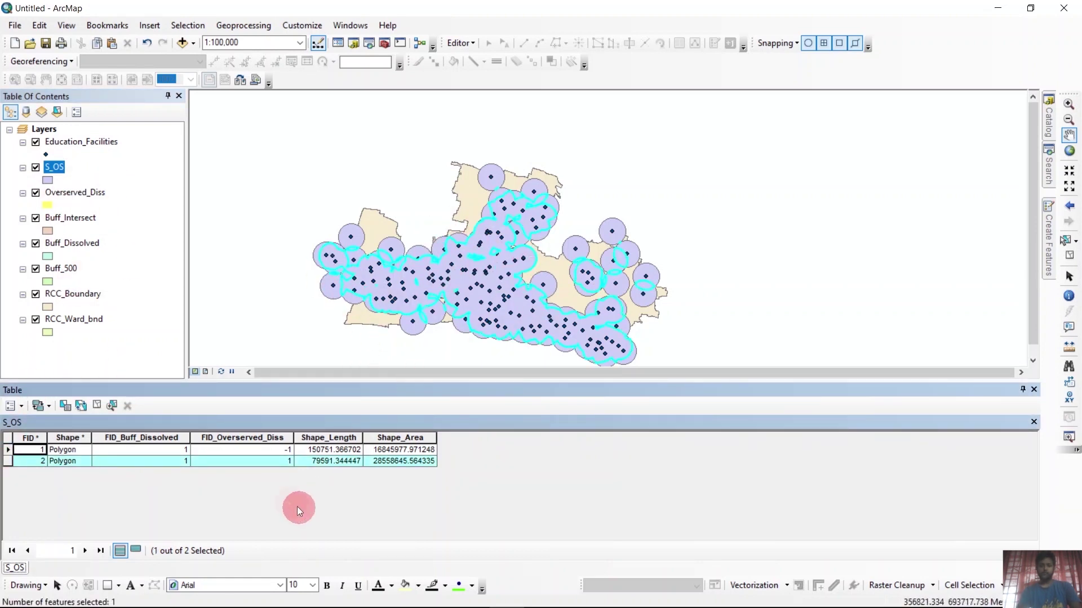
left_click(8, 451)
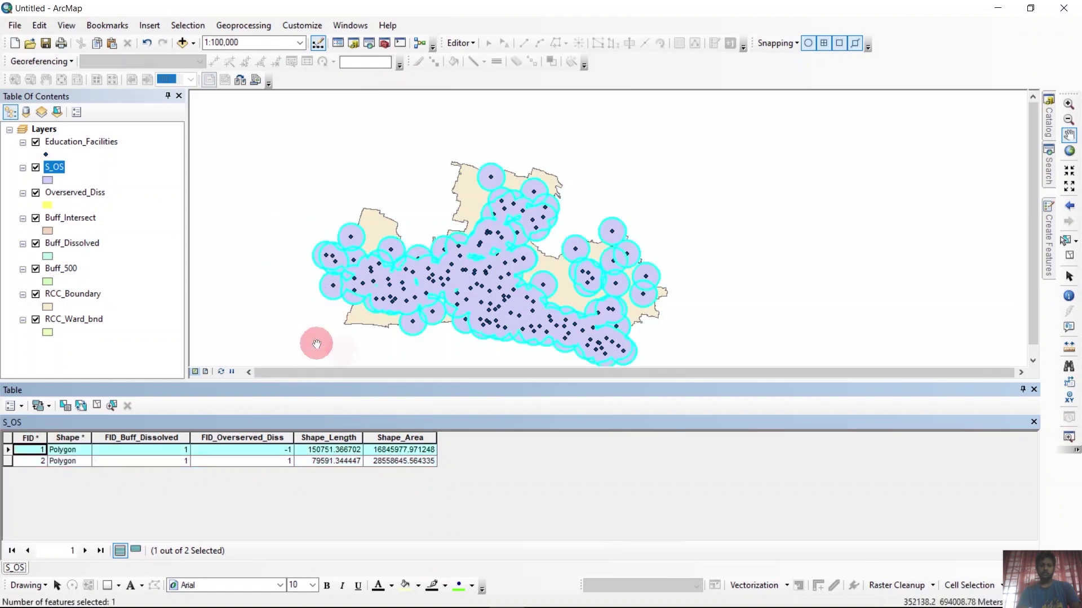
left_click(9, 462)
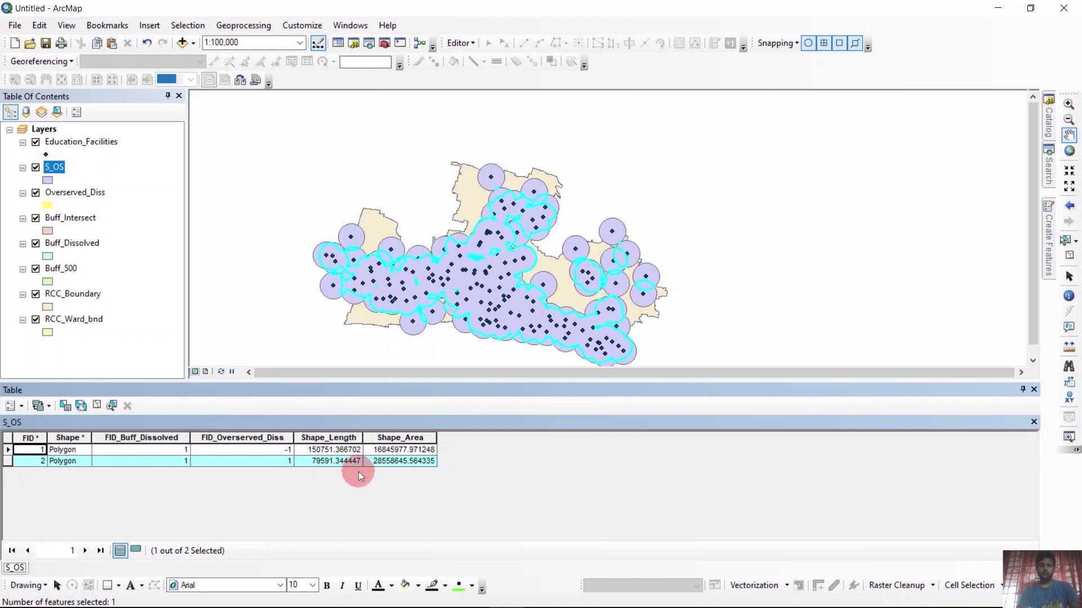
Add a text field named Status, 50 characters long, to the S_OS attribute table.
left_click(11, 406)
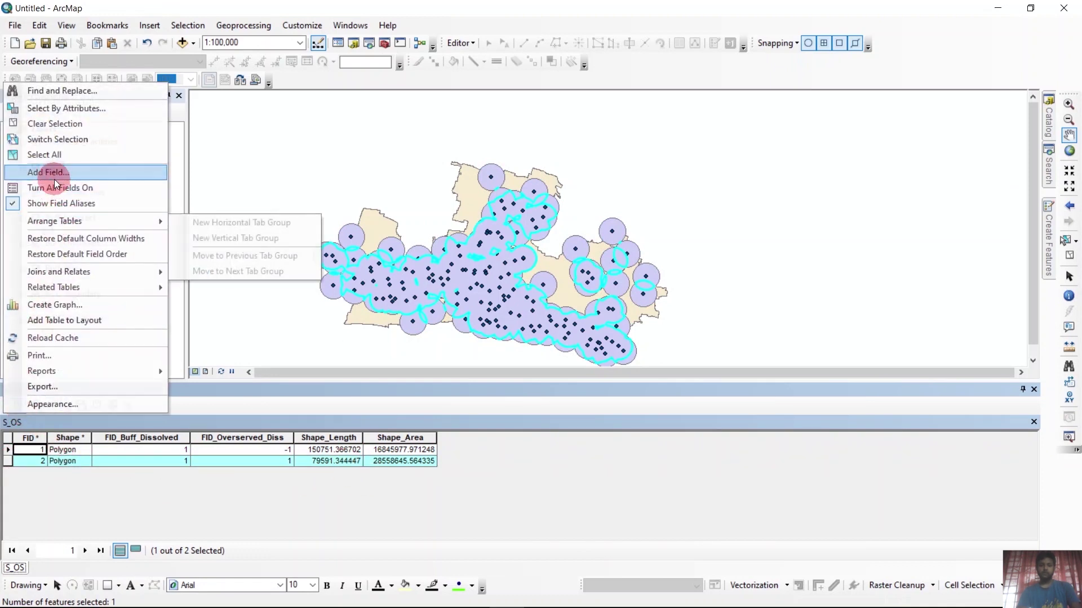
left_click(49, 172)
type("Status")
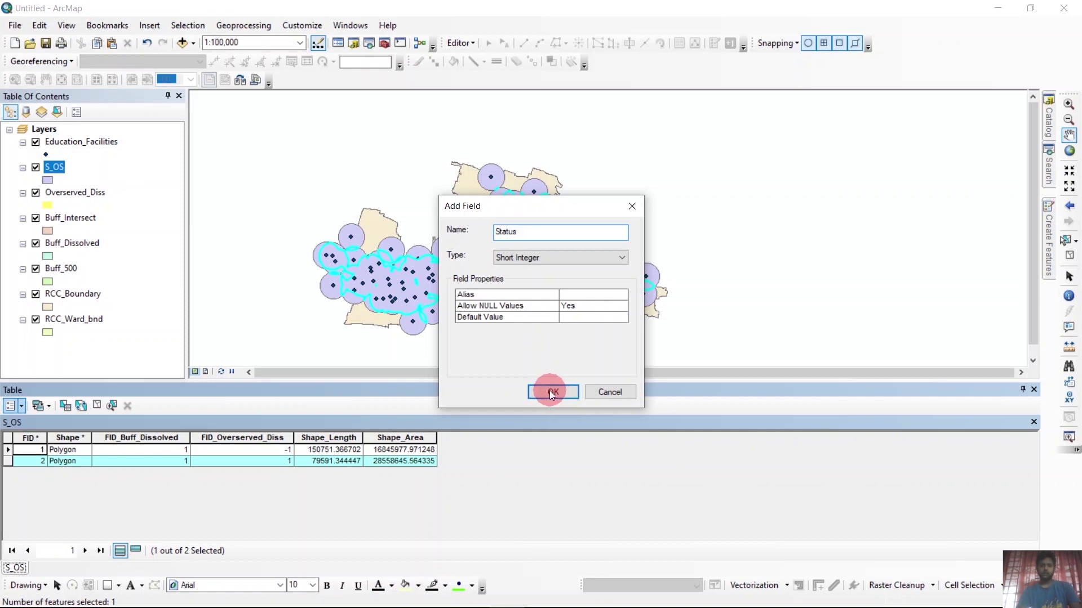
left_click(583, 262)
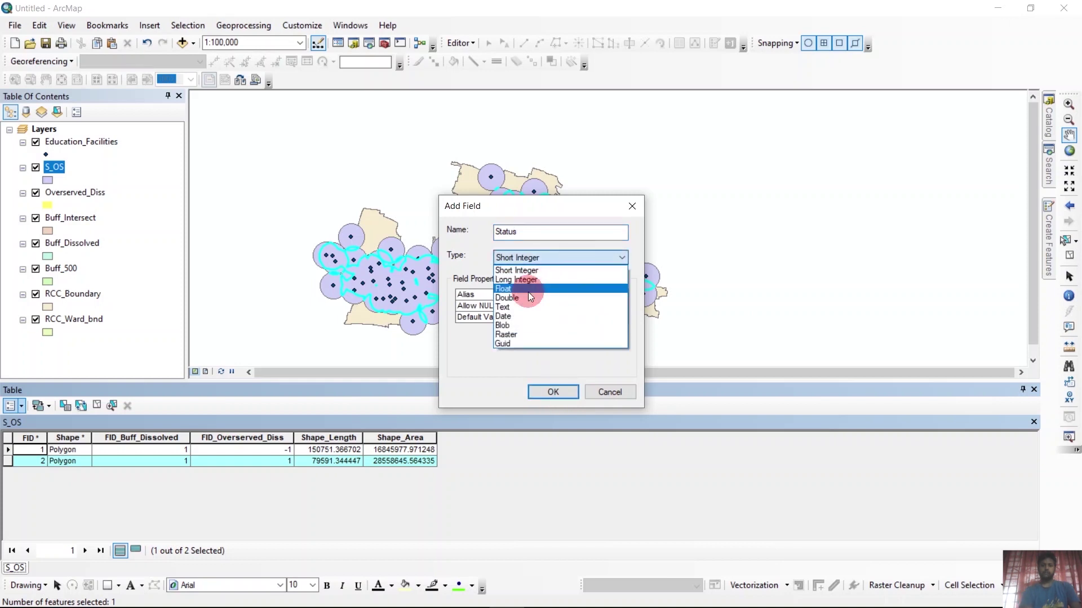
left_click(516, 304)
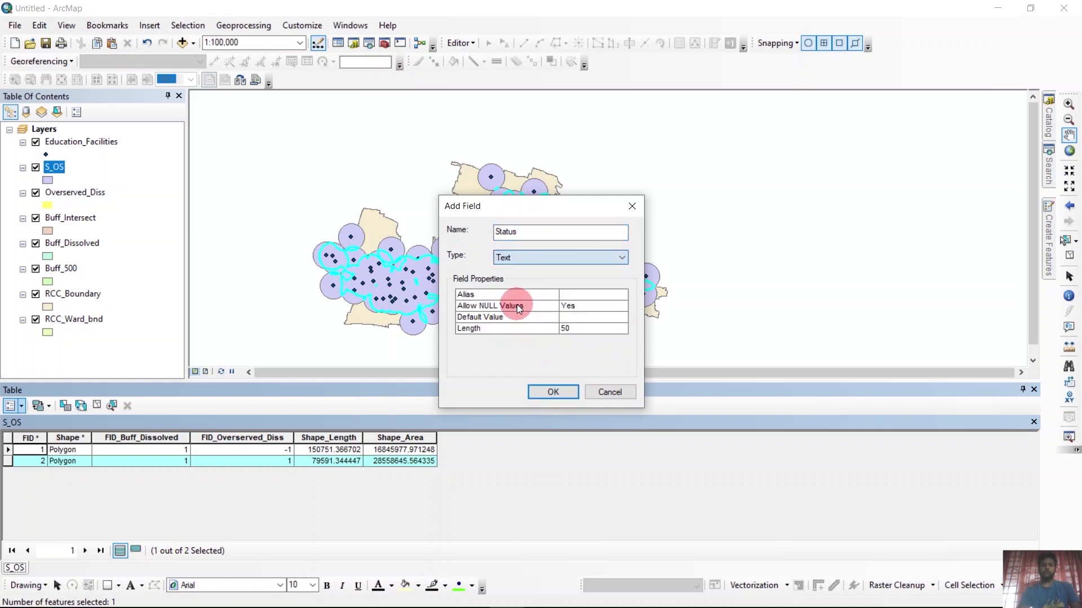
left_click(555, 391)
Start editing S_OS and set Status to Overserved for the FID 2 record and Served for the FID 1 record.
left_click(472, 43)
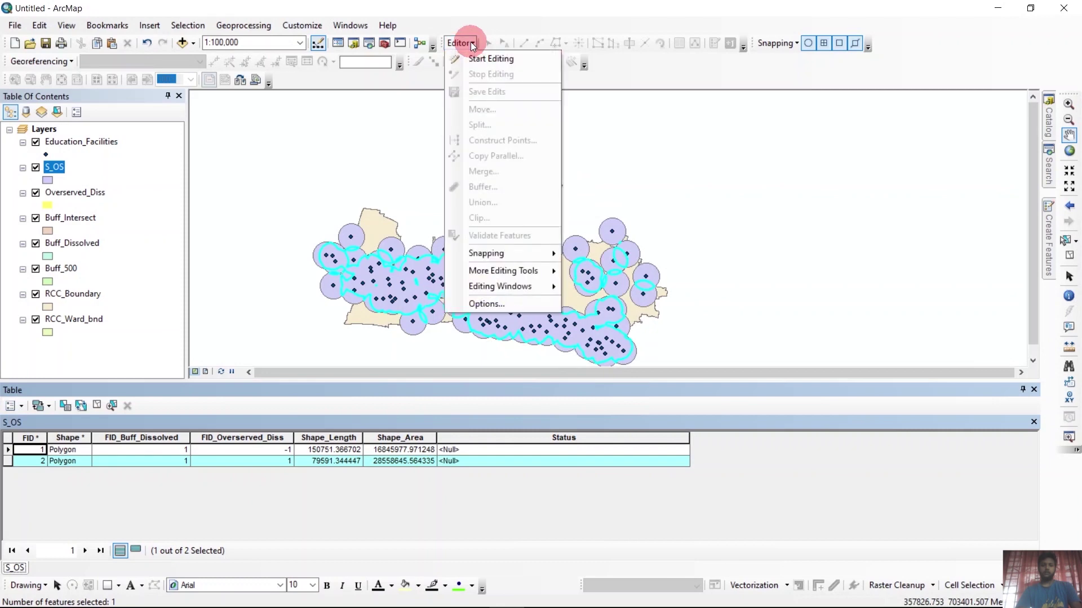
left_click(478, 60)
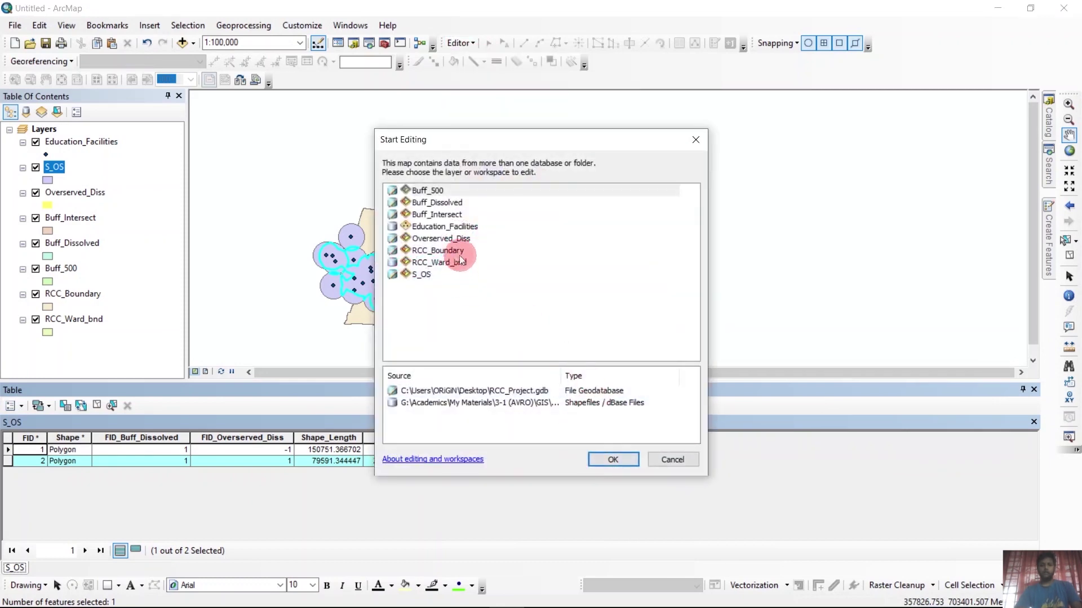
left_click(421, 274)
left_click(613, 459)
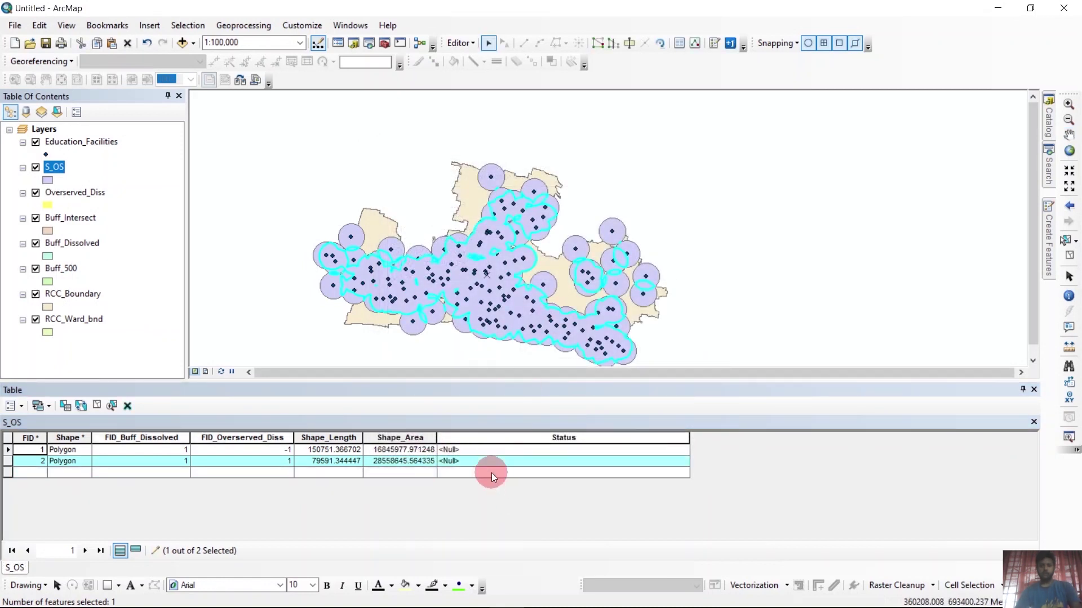
left_click(475, 456)
left_click(476, 456)
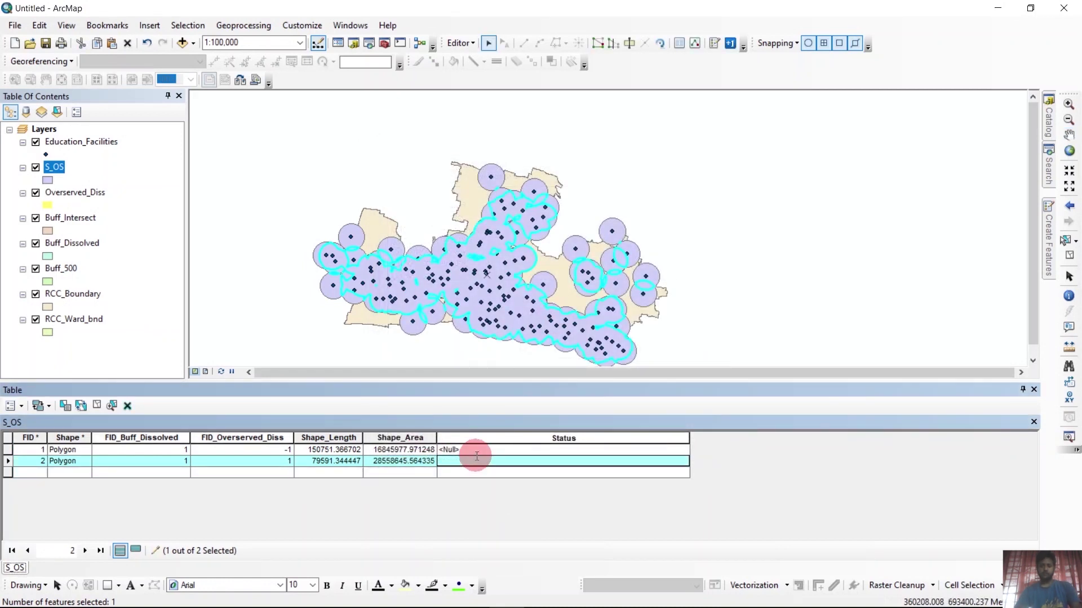
type("Overserved")
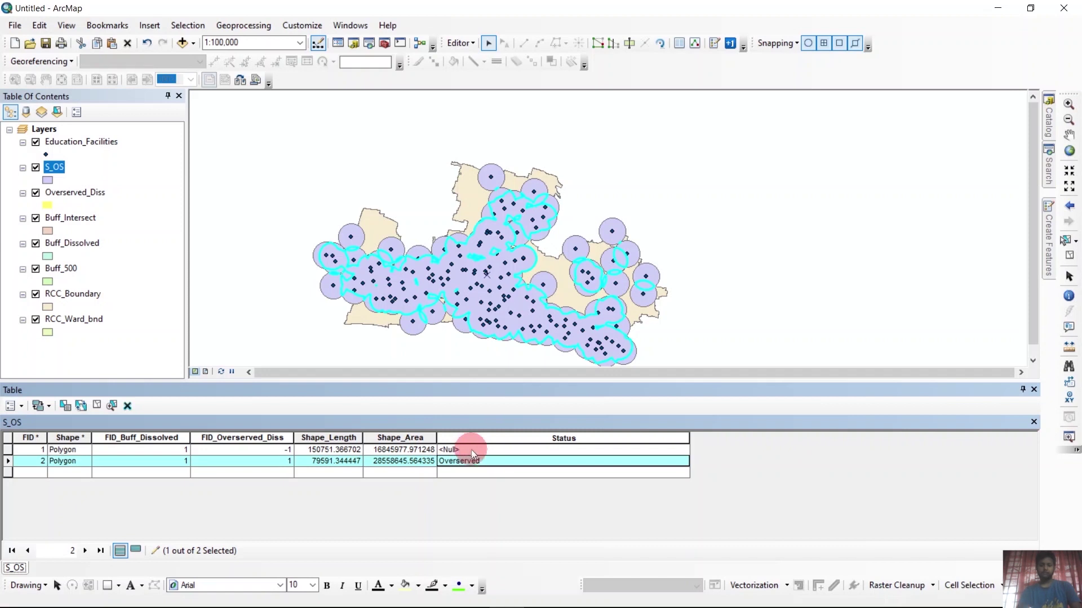
left_click(459, 451)
left_click(459, 450)
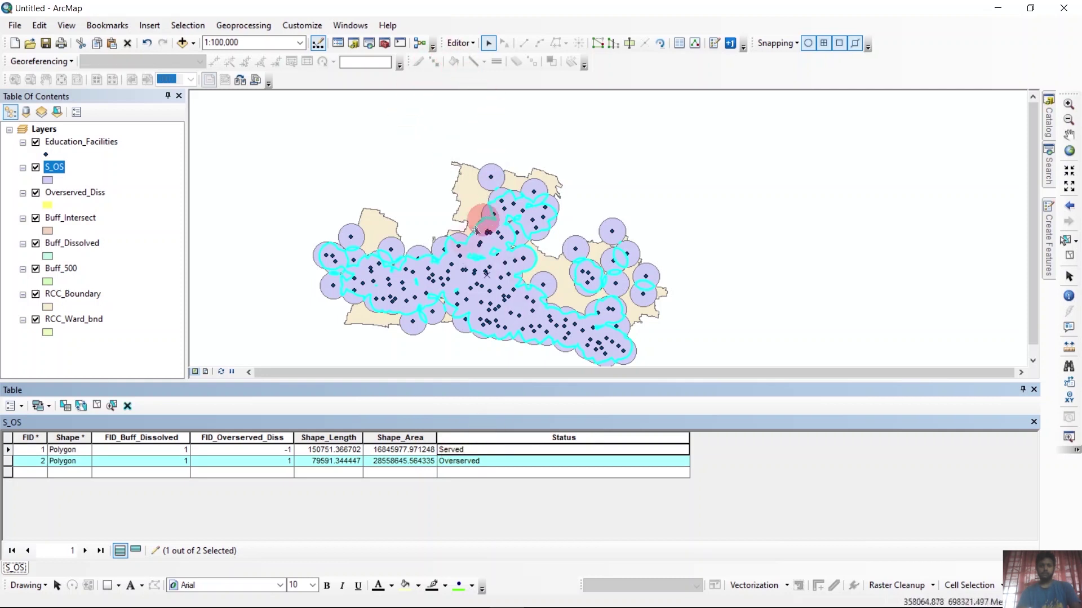
left_click(559, 458)
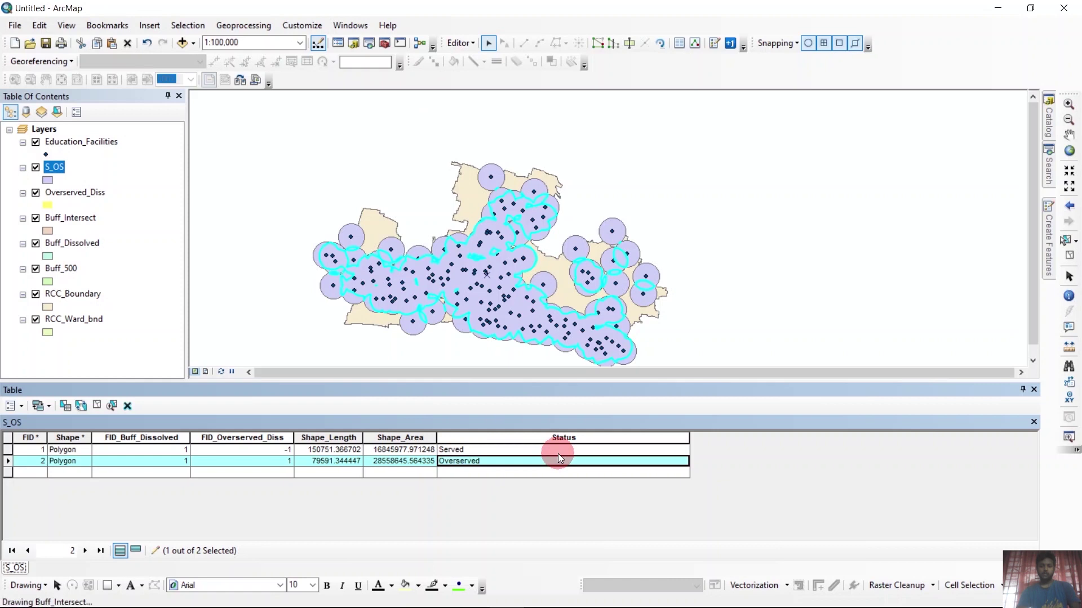
Clear the feature selection, save the S_OS edits and end the edit session.
left_click(459, 43)
left_click(475, 91)
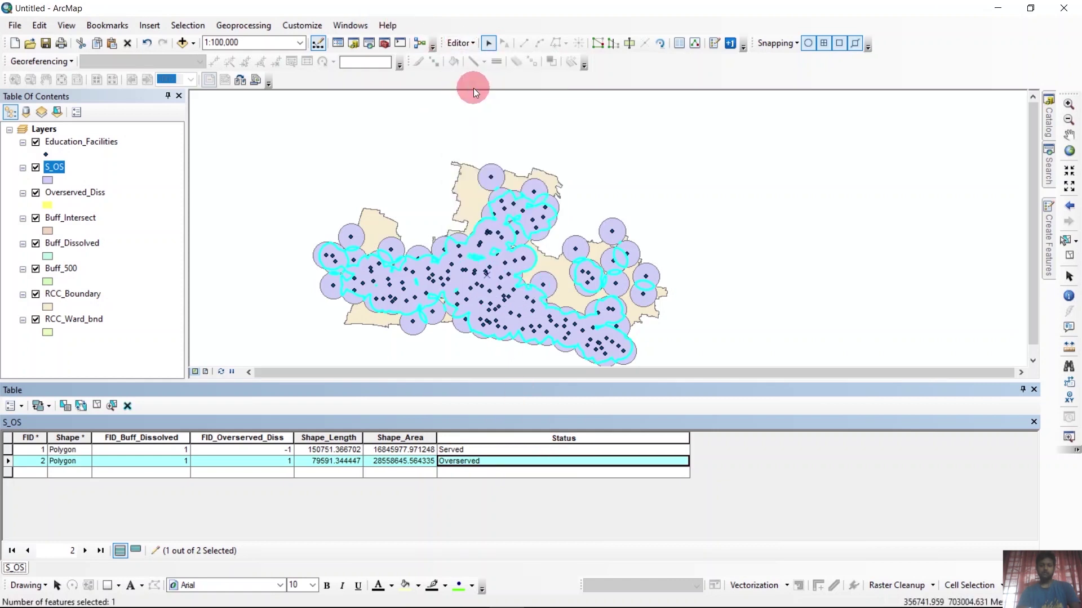
left_click(719, 239)
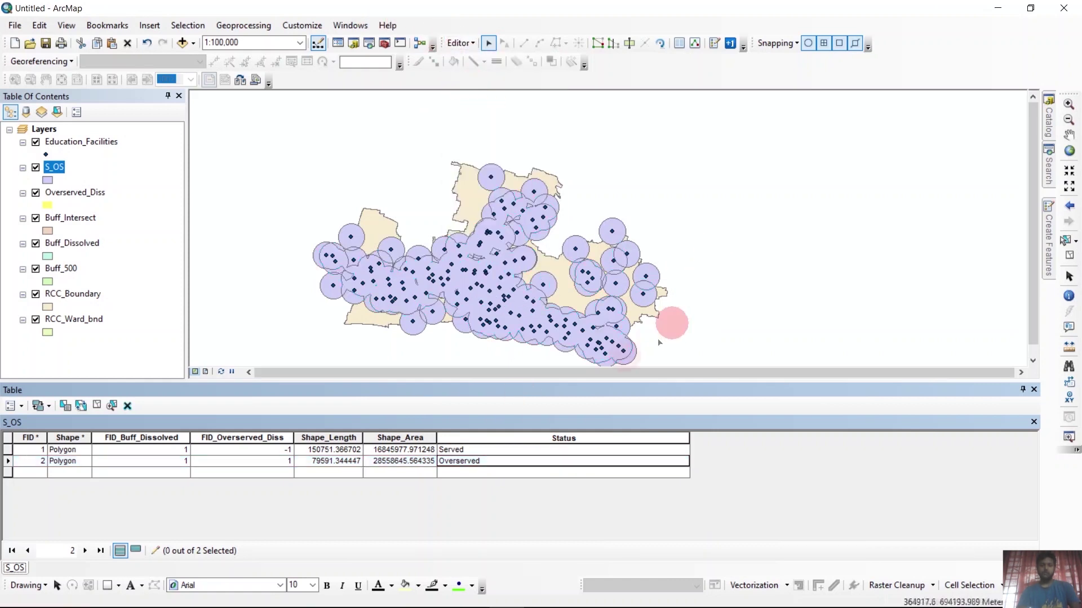
right_click(55, 167)
left_click(105, 204)
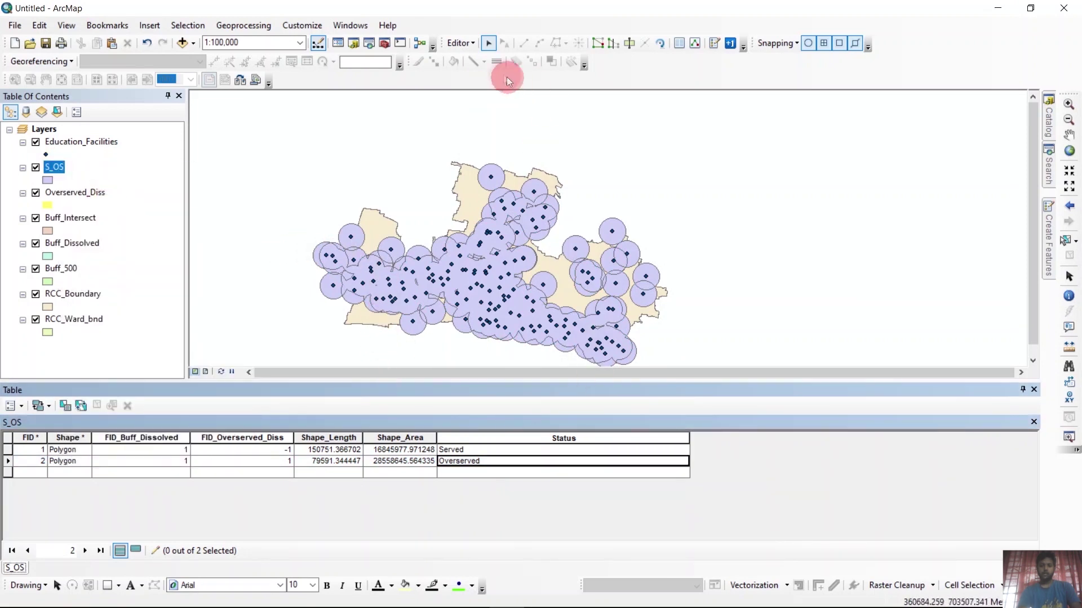
left_click(460, 42)
left_click(488, 92)
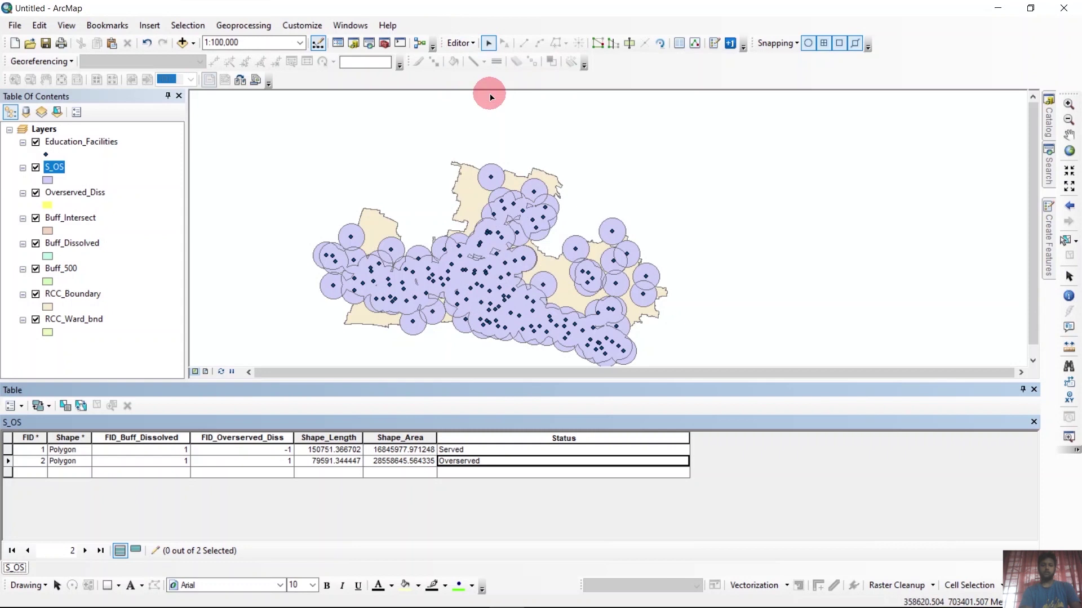
left_click(468, 40)
left_click(470, 73)
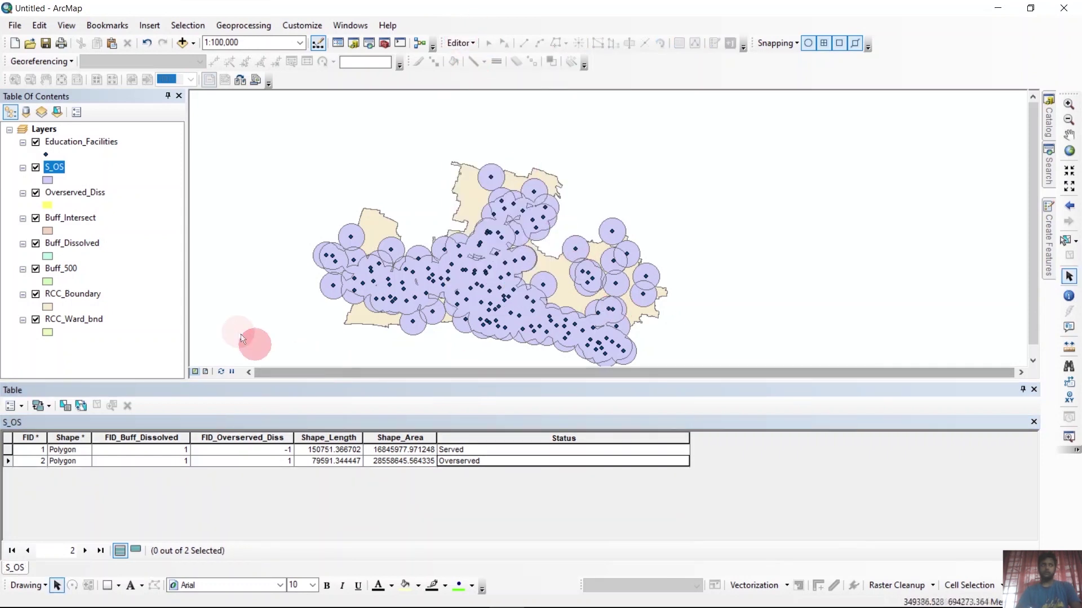
Highlight the Served record of S_OS and examine the buffer coverage against the RCC boundary on the map.
left_click(7, 449)
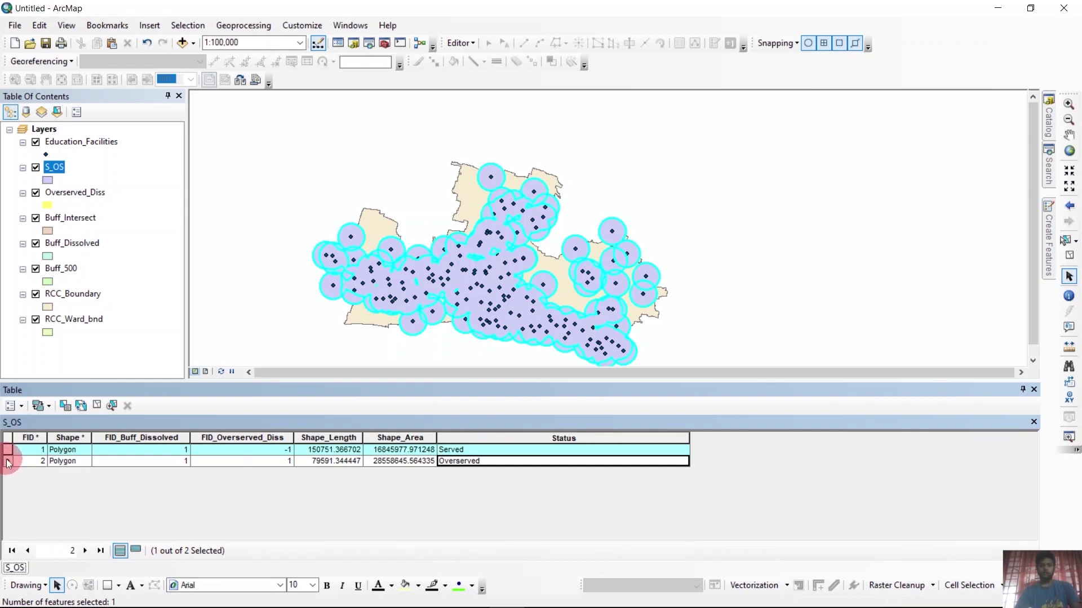
scroll(580, 149, "up", 2)
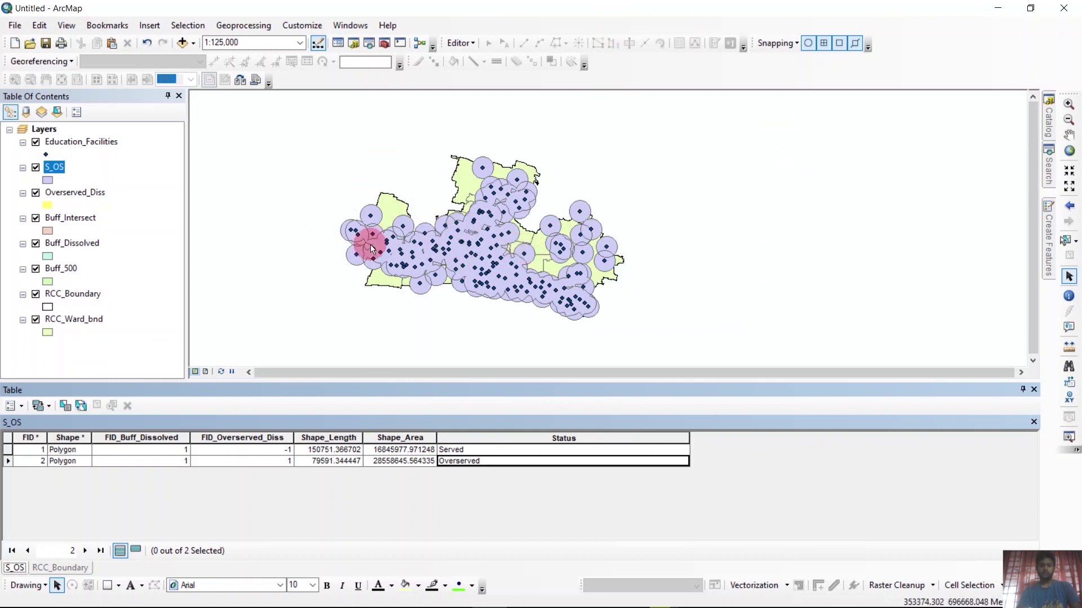
scroll(370, 248, "down", 4)
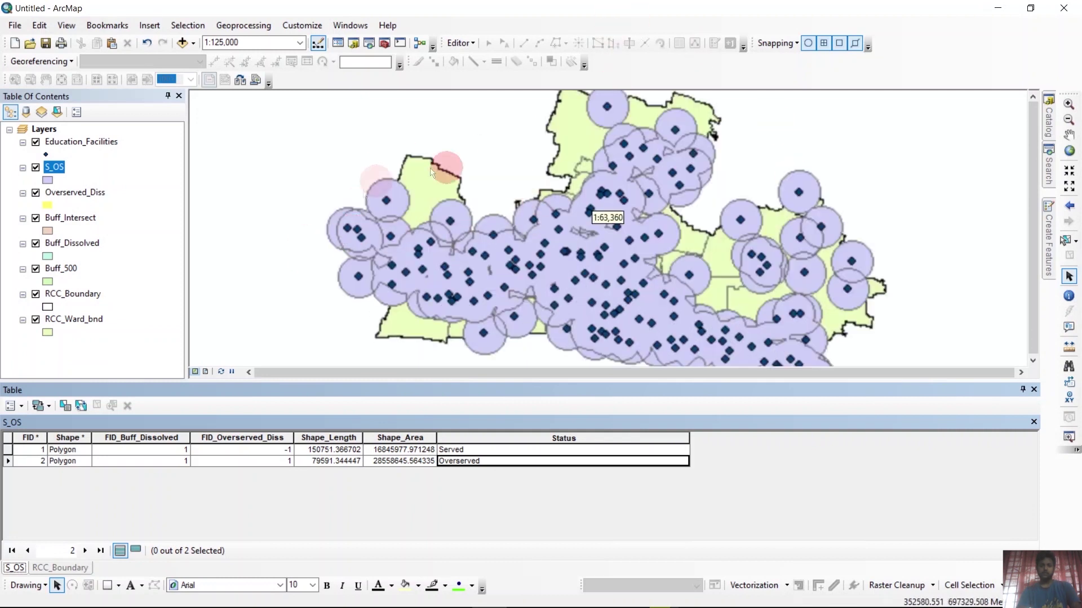
scroll(377, 249, "up", 3)
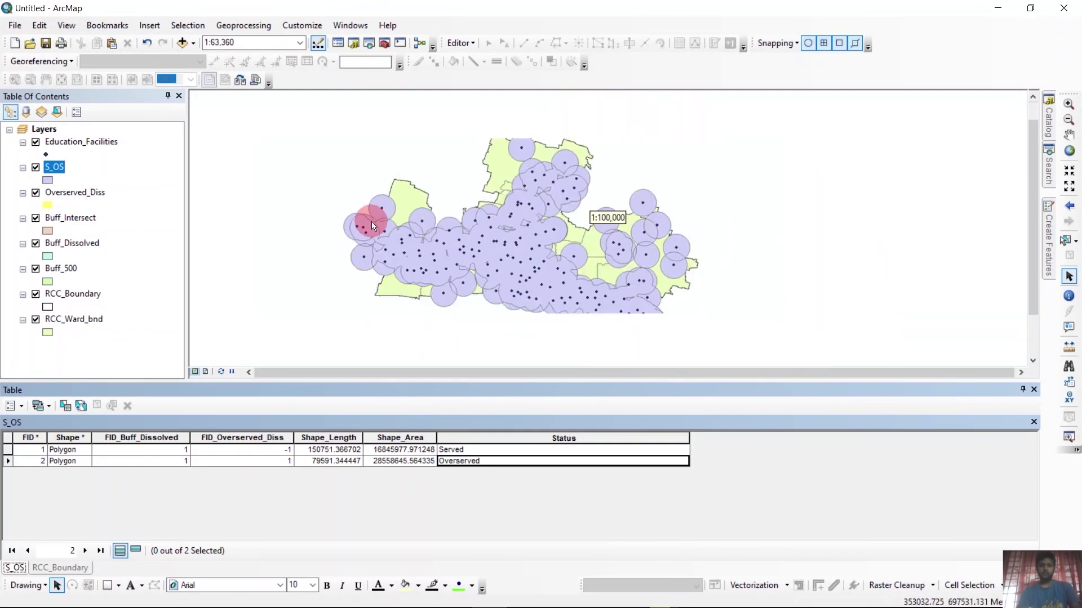
scroll(411, 219, "up", 1)
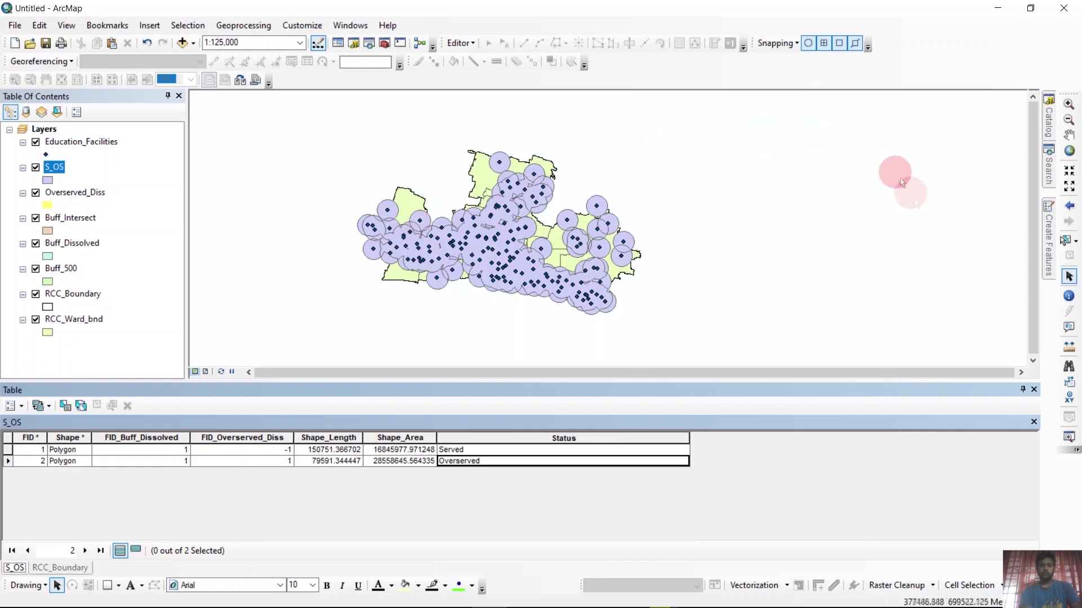
Run the Identity analysis tool with RCC_Boundary as input and S_OS as identity features, saving the output as S_U_O in RCC_Project.gdb.
left_click(1053, 179)
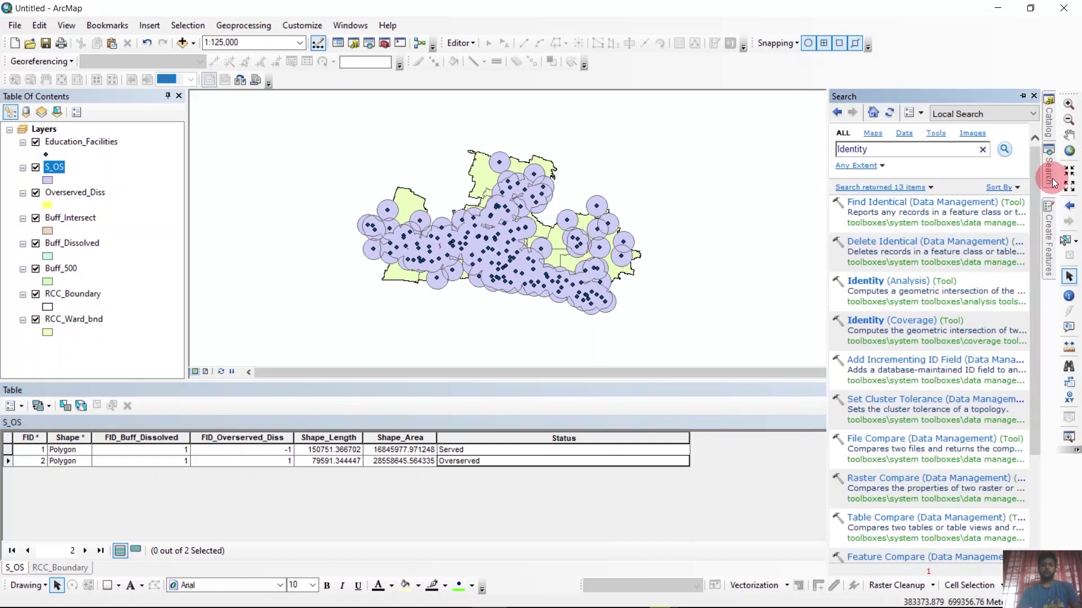
left_click(899, 286)
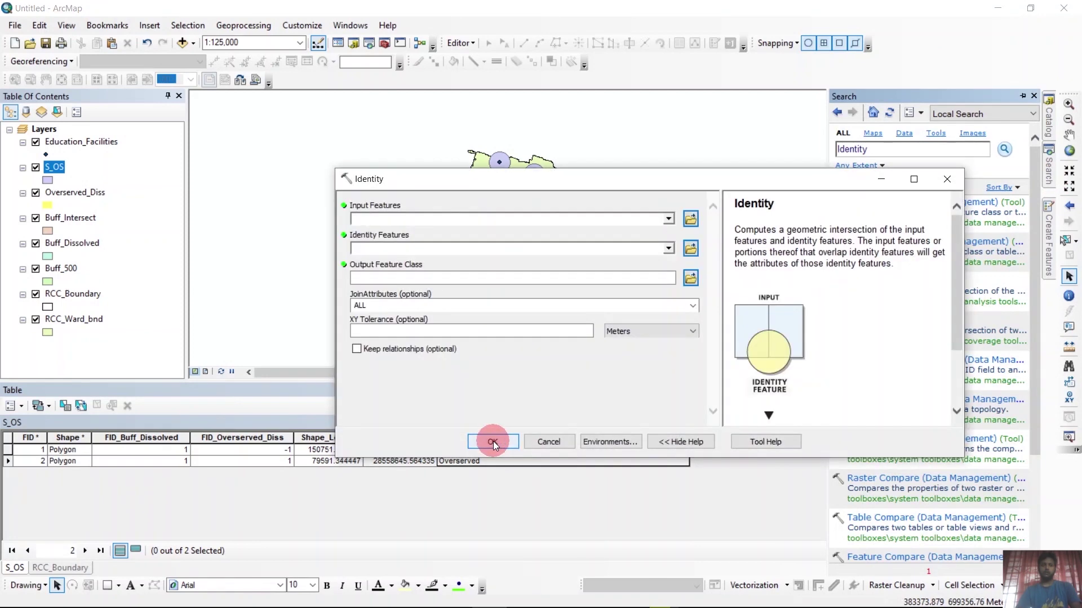
left_click(54, 167)
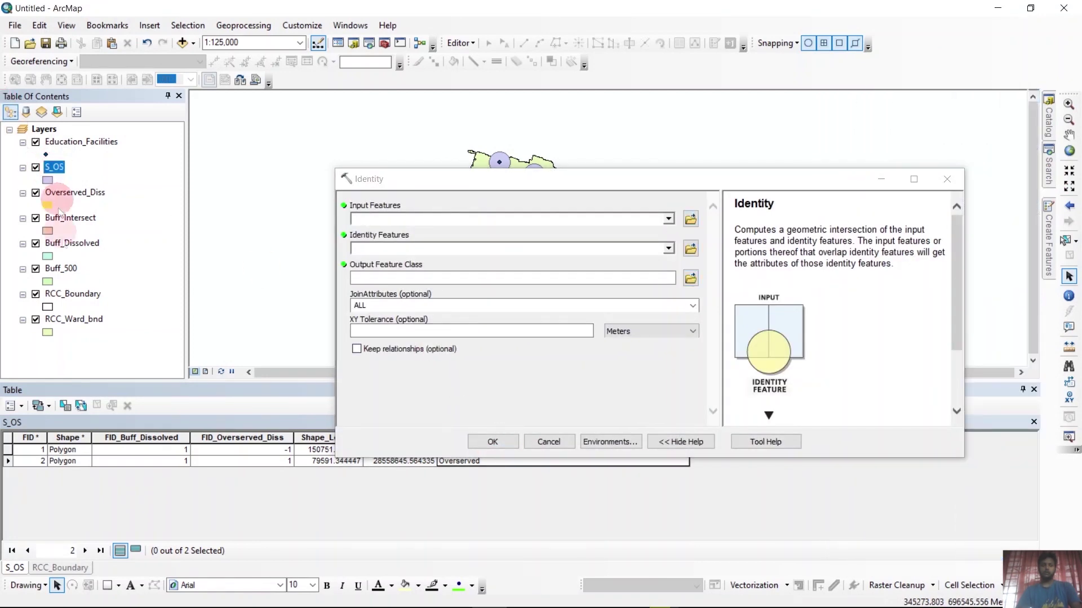
left_click_drag(70, 300, 430, 218)
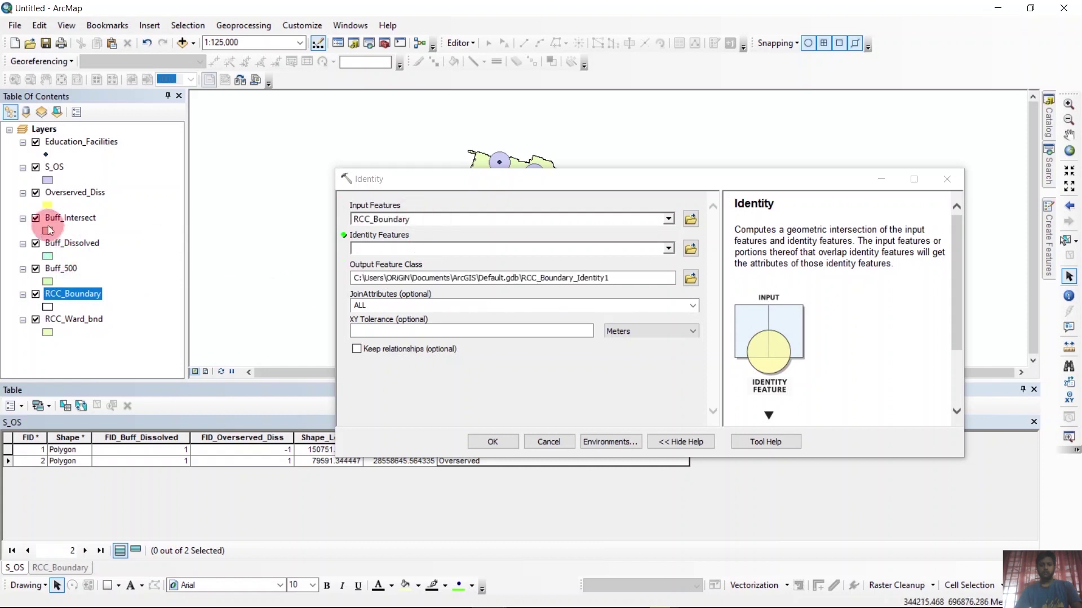
left_click_drag(54, 167, 414, 245)
left_click(690, 278)
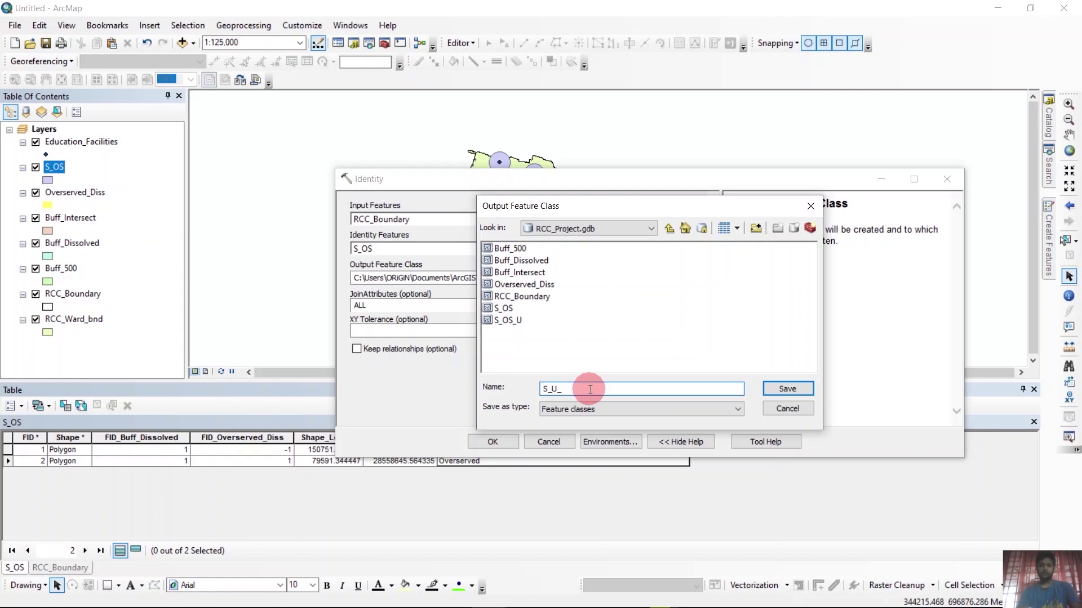
left_click(785, 388)
left_click(493, 441)
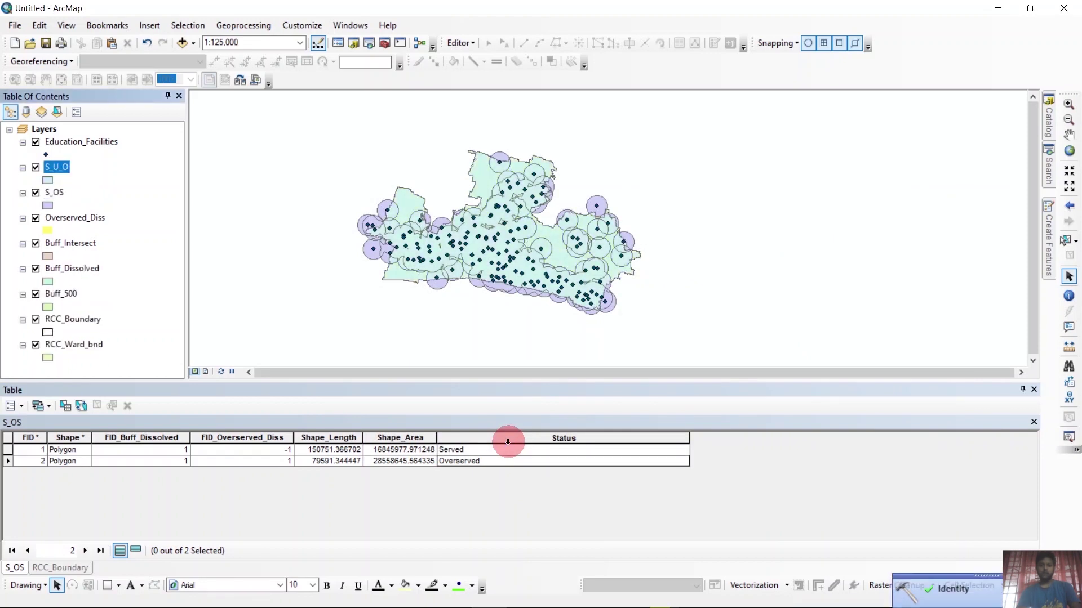
Open the attribute table of the S_U_O layer and select its FID 1 record with the blank Status.
right_click(59, 168)
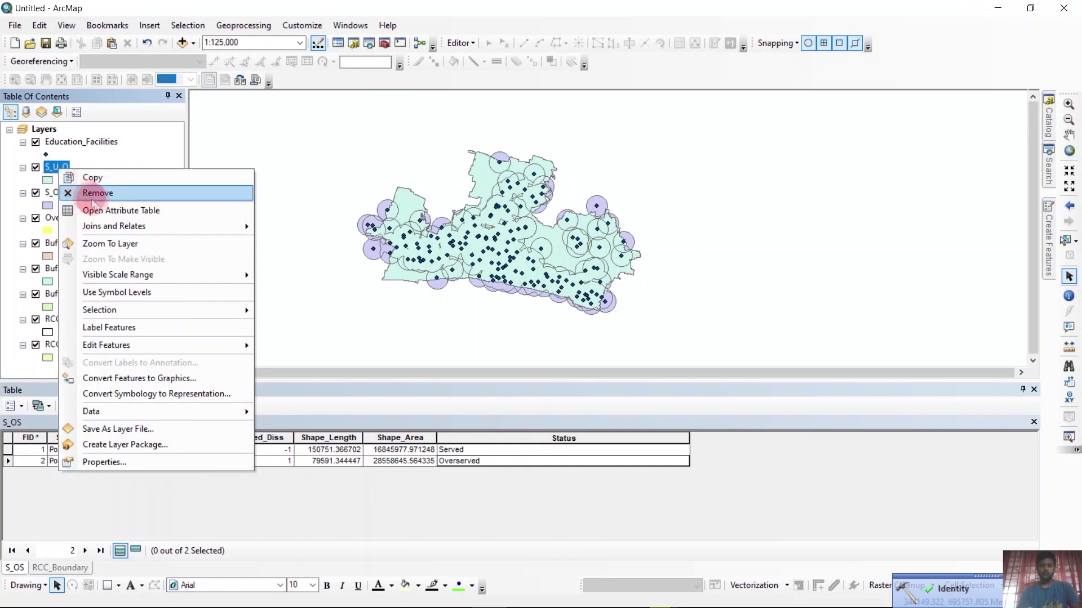
left_click(99, 210)
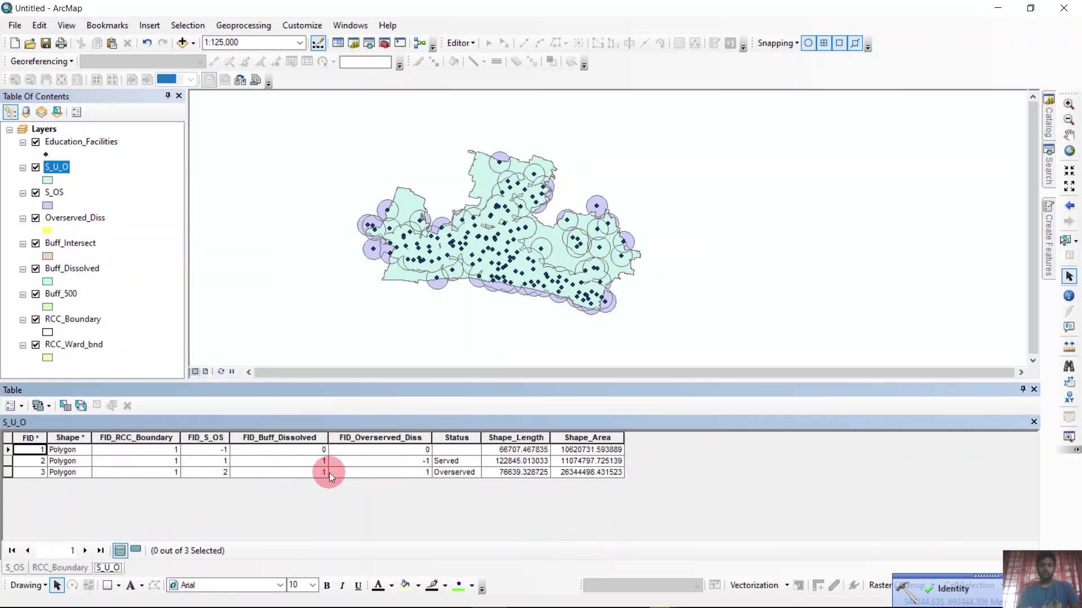
left_click(8, 450)
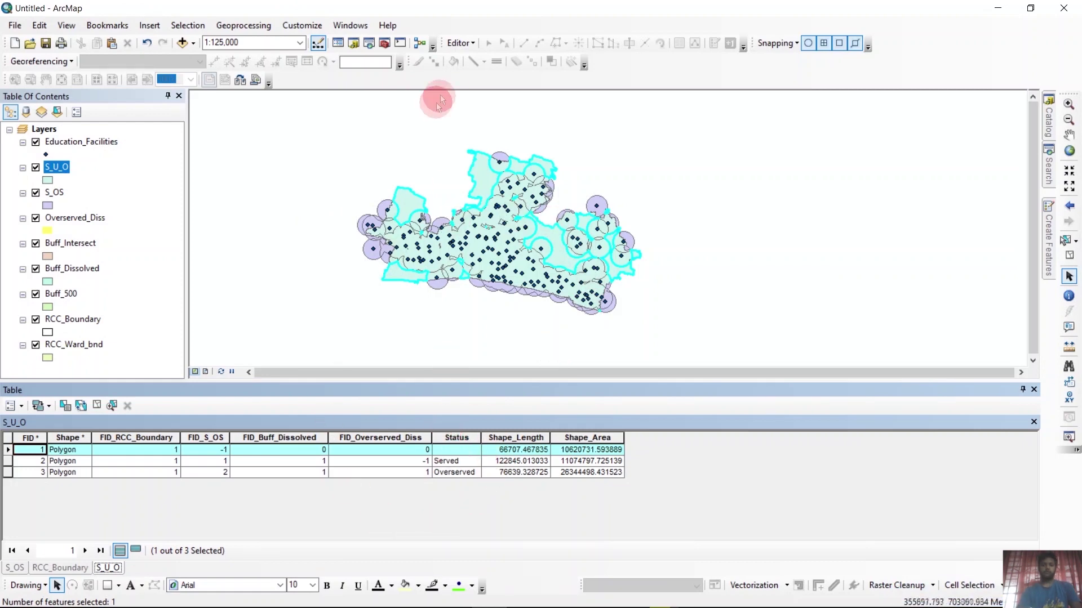
Start editing S_U_O and set the Status of the FID 1 record to Underserved.
left_click(467, 43)
left_click(480, 58)
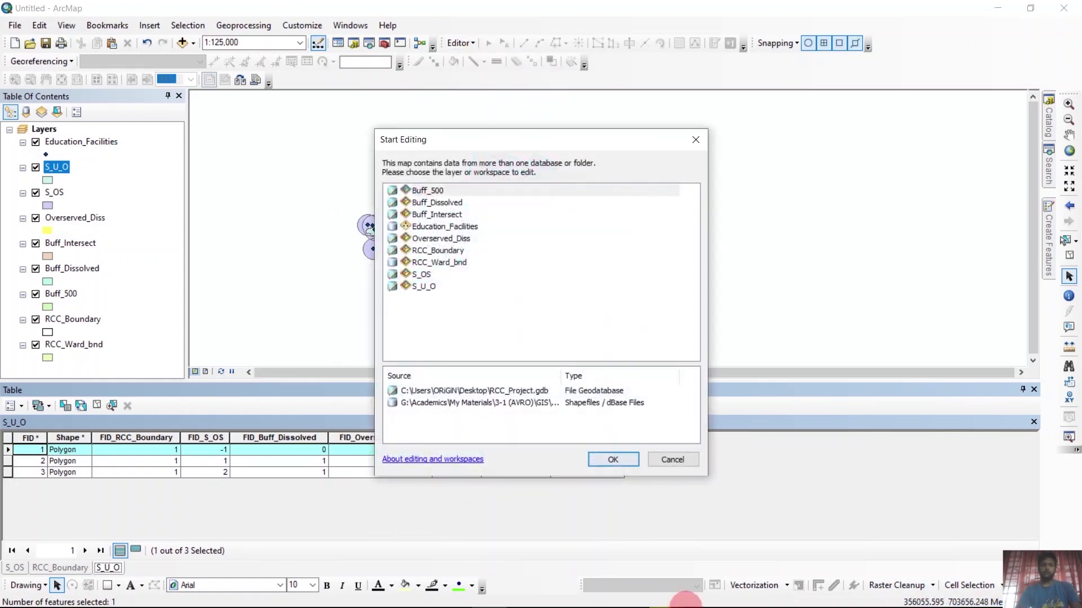
left_click(428, 287)
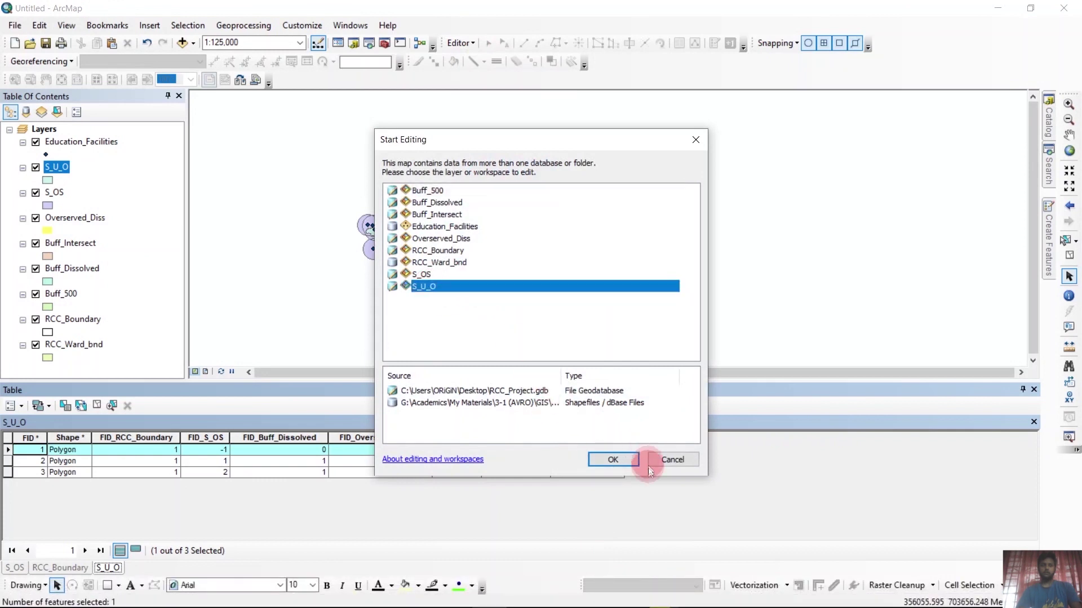
left_click(613, 459)
left_click(452, 449)
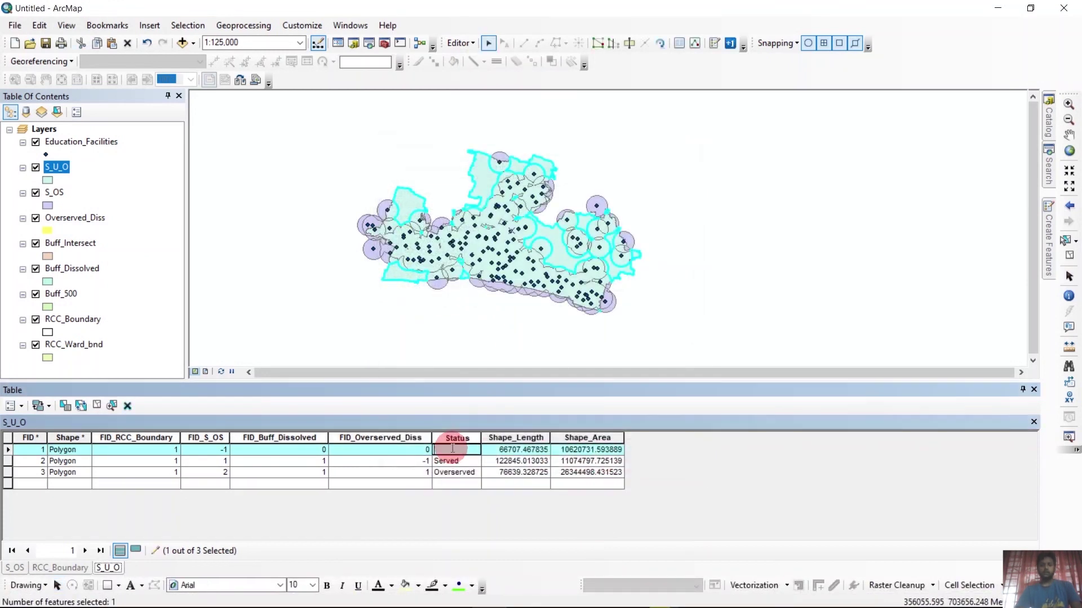
type("Under")
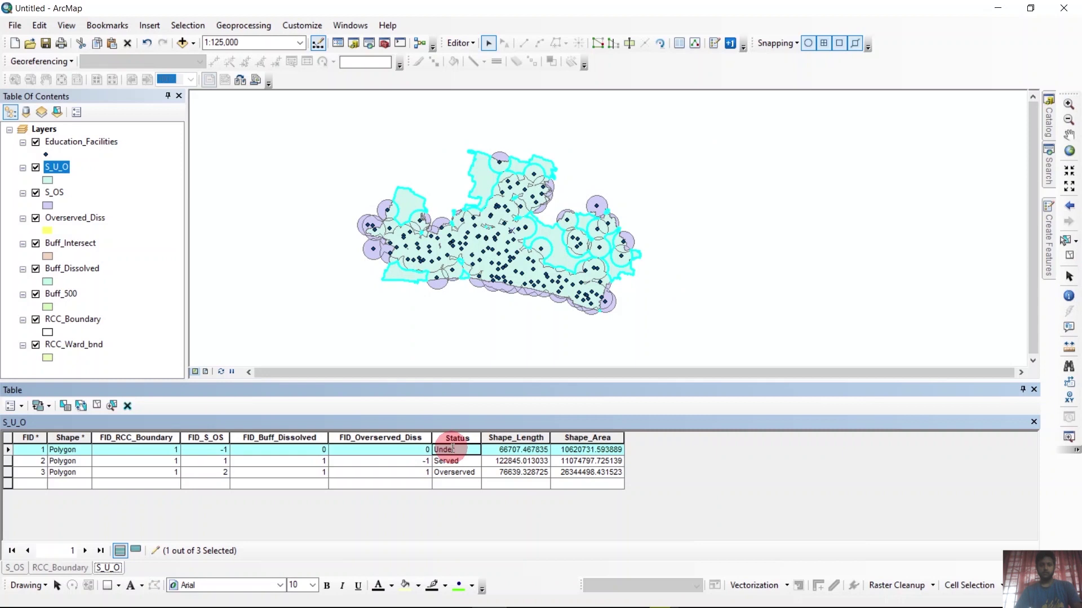
key("Return")
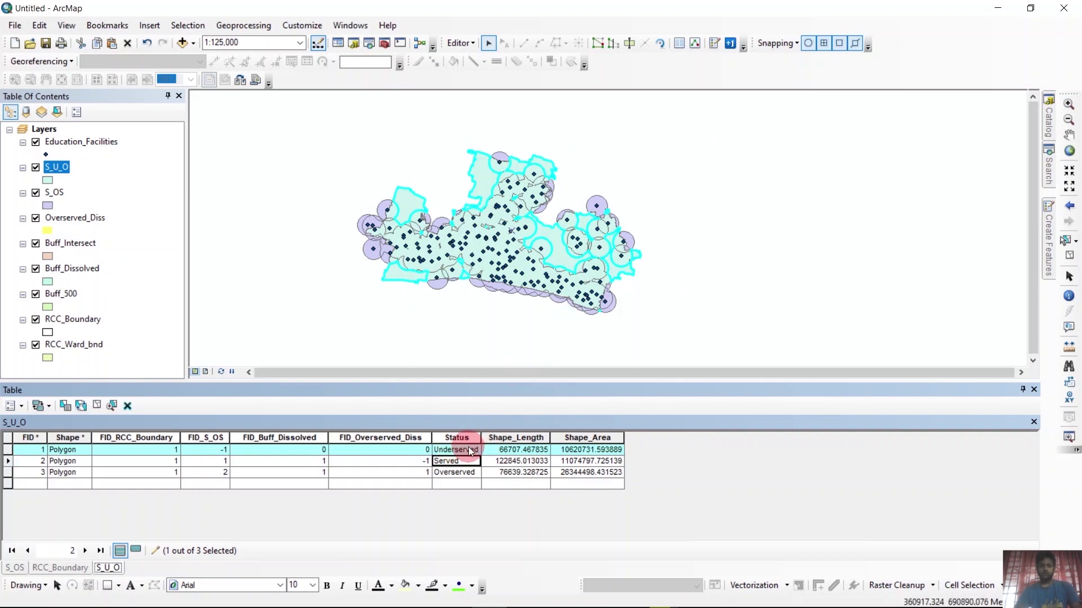
Stop editing S_U_O and save the Status edits.
left_click(419, 473)
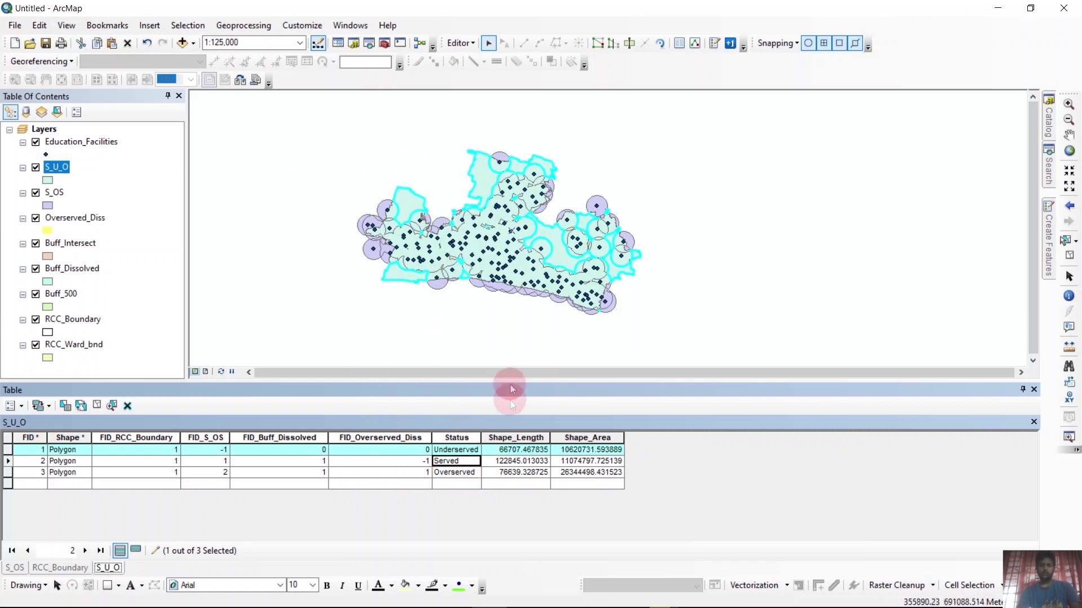
left_click(459, 45)
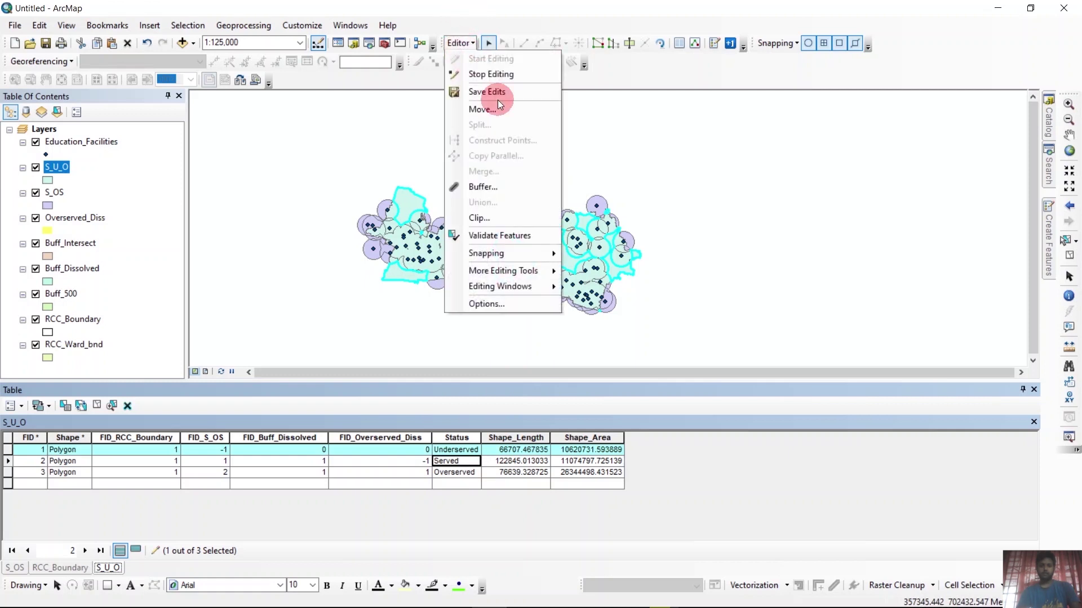
left_click(488, 79)
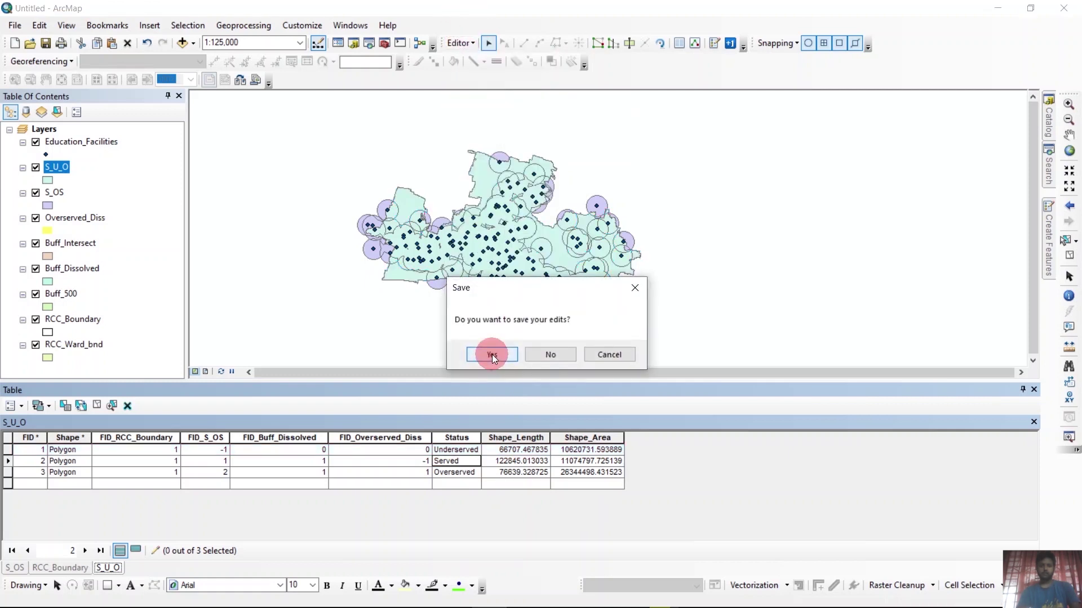
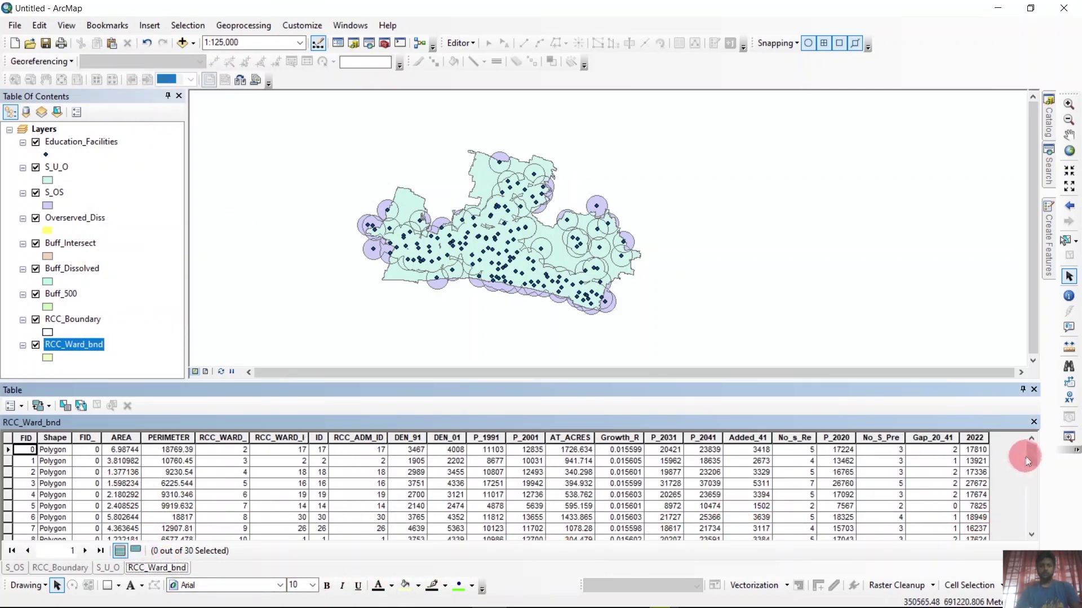
Review the ward records and population fields in the RCC_Ward_bnd attribute table.
scroll(1027, 457, "down", 7)
scroll(1026, 455, "up", 7)
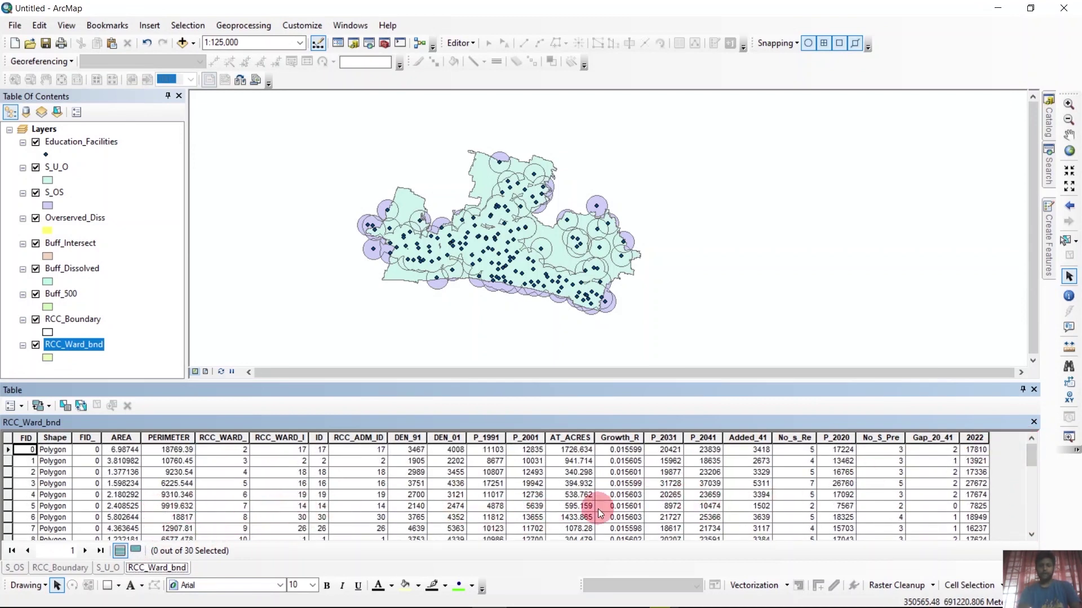
scroll(598, 510, "down", 7)
scroll(597, 507, "up", 7)
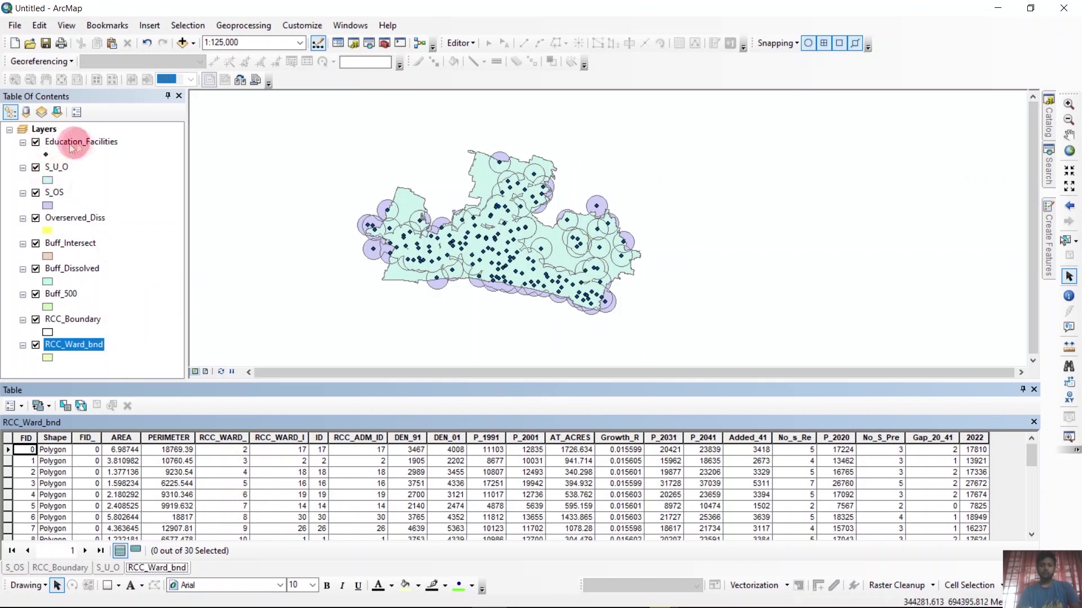
Run the Intersect tool on S_U_O and RCC_Ward_bnd, saving the output as S_U_O_Intersect in RCC_Project.gdb.
left_click(243, 26)
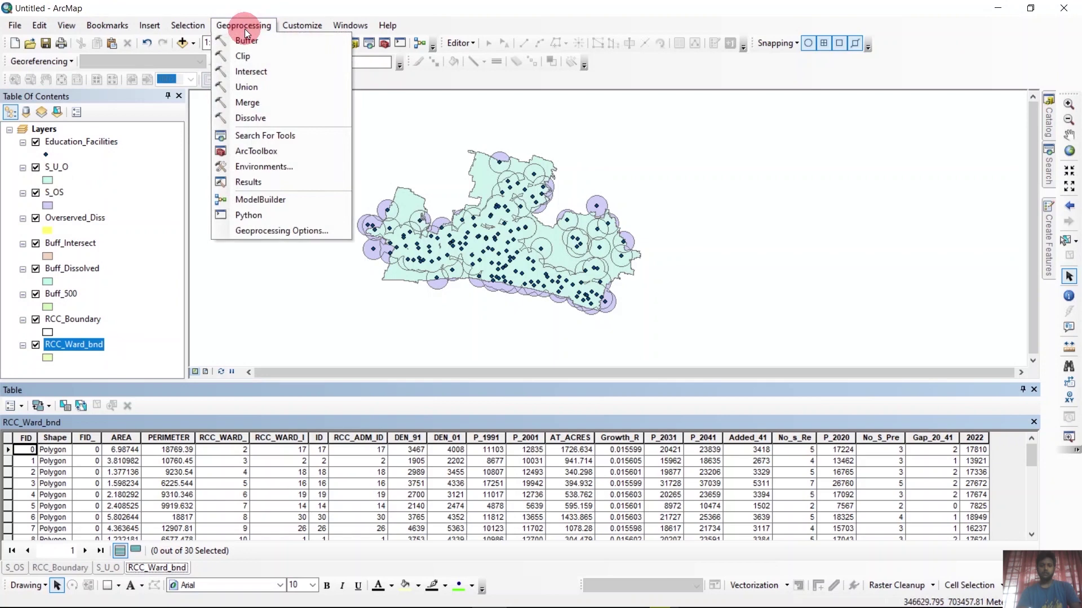
left_click(252, 71)
left_click_drag(56, 166, 428, 258)
left_click_drag(70, 345, 467, 302)
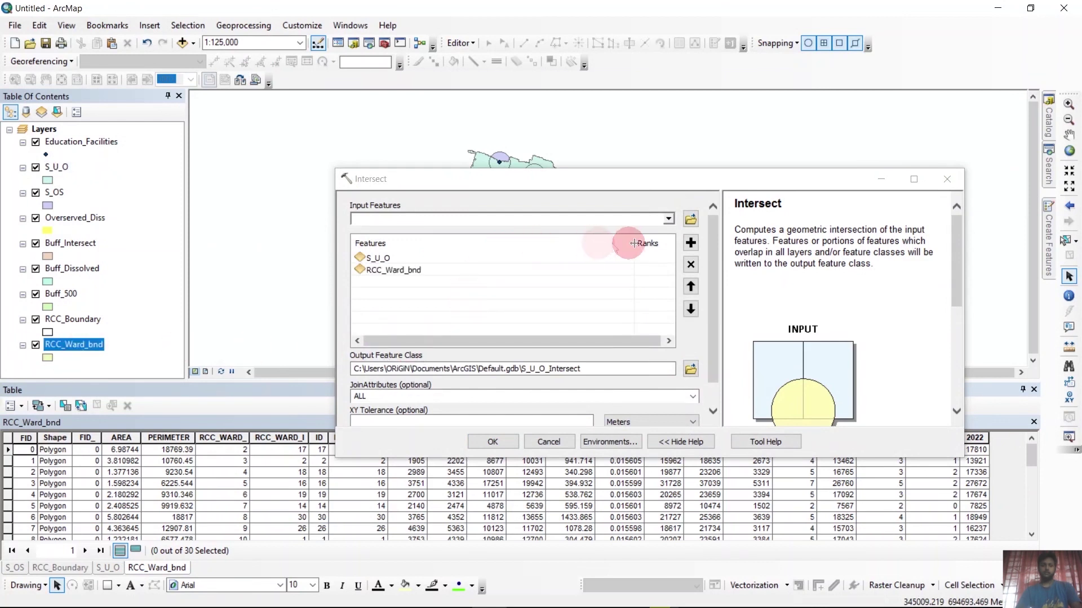
left_click(691, 369)
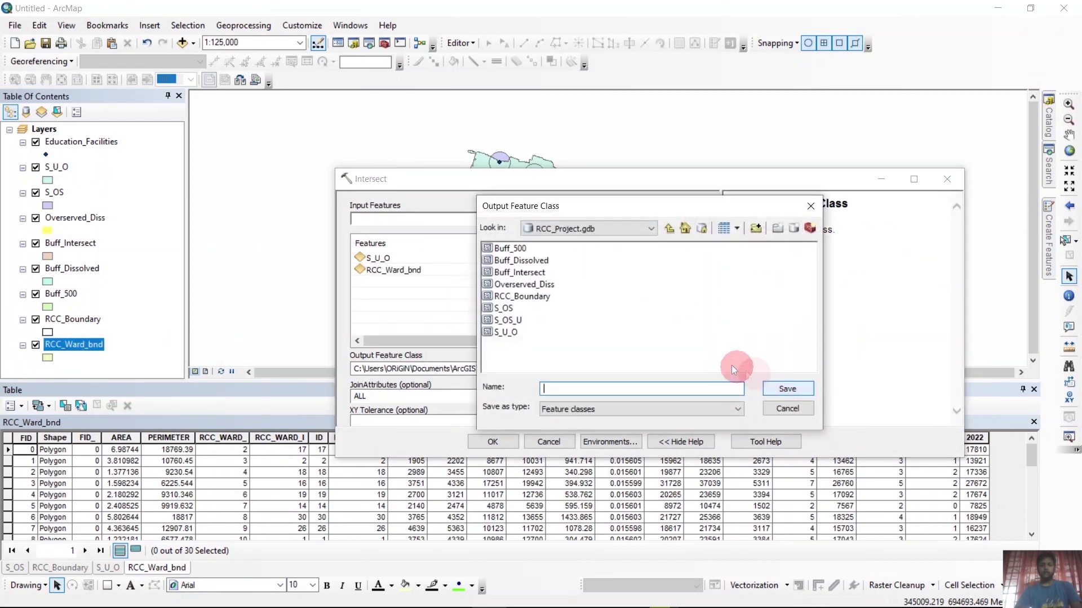
type("S_")
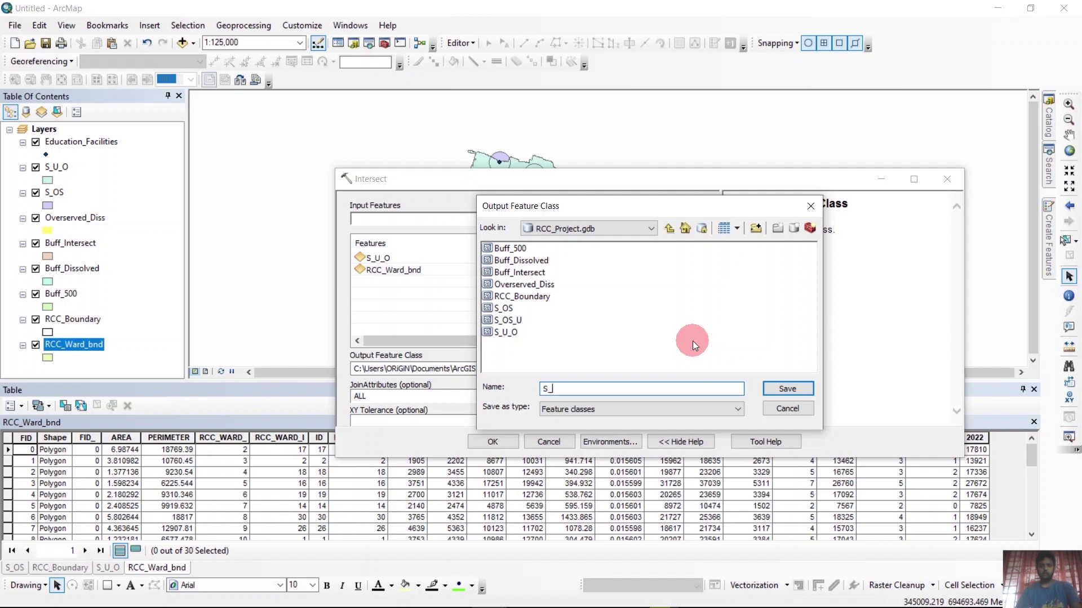
type("U_O_Intersect")
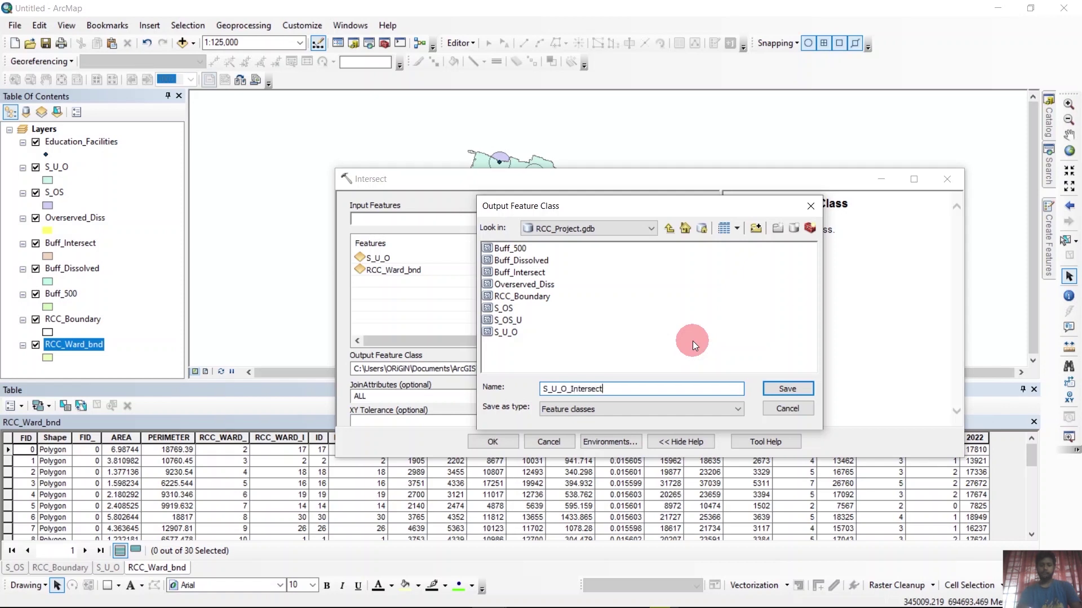
left_click(787, 388)
left_click(492, 442)
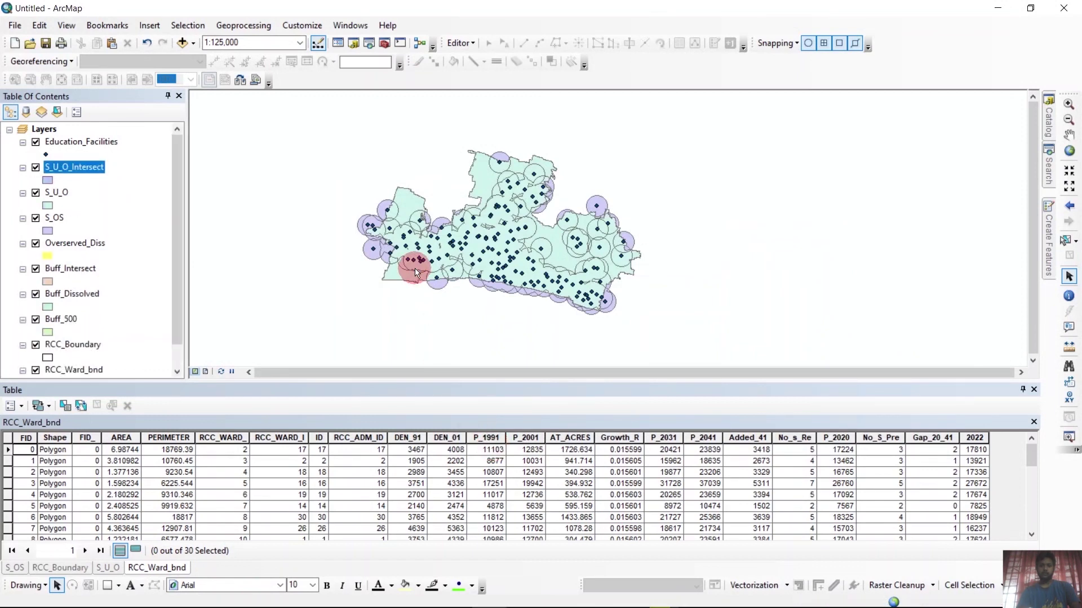
Open the attribute table of S_U_O_Intersect and examine its status, ward, population and shape area fields across the records.
right_click(76, 173)
left_click(136, 212)
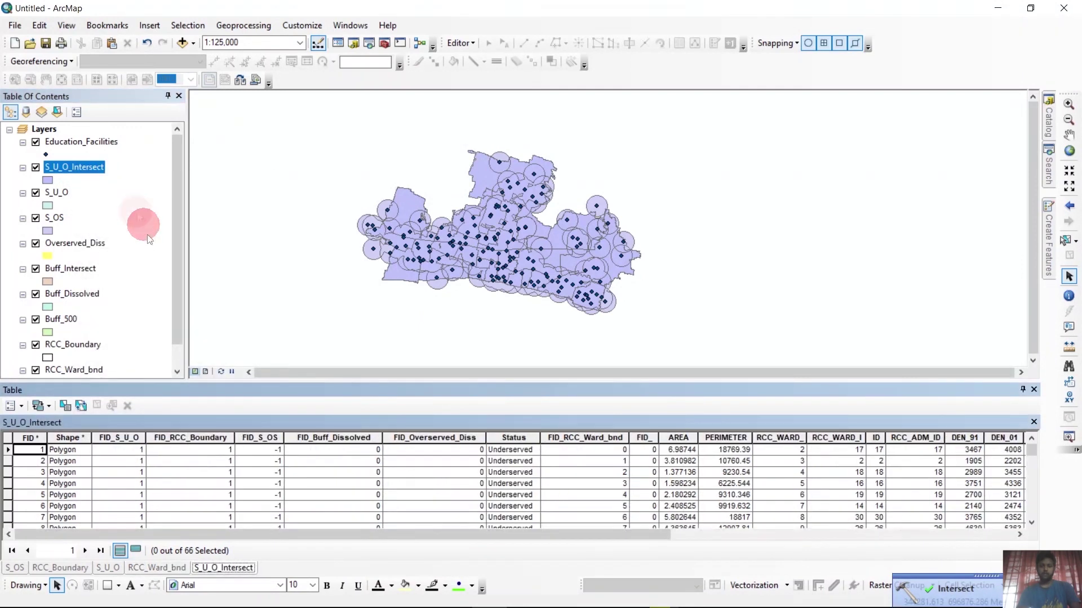
left_click_drag(309, 537, 238, 546)
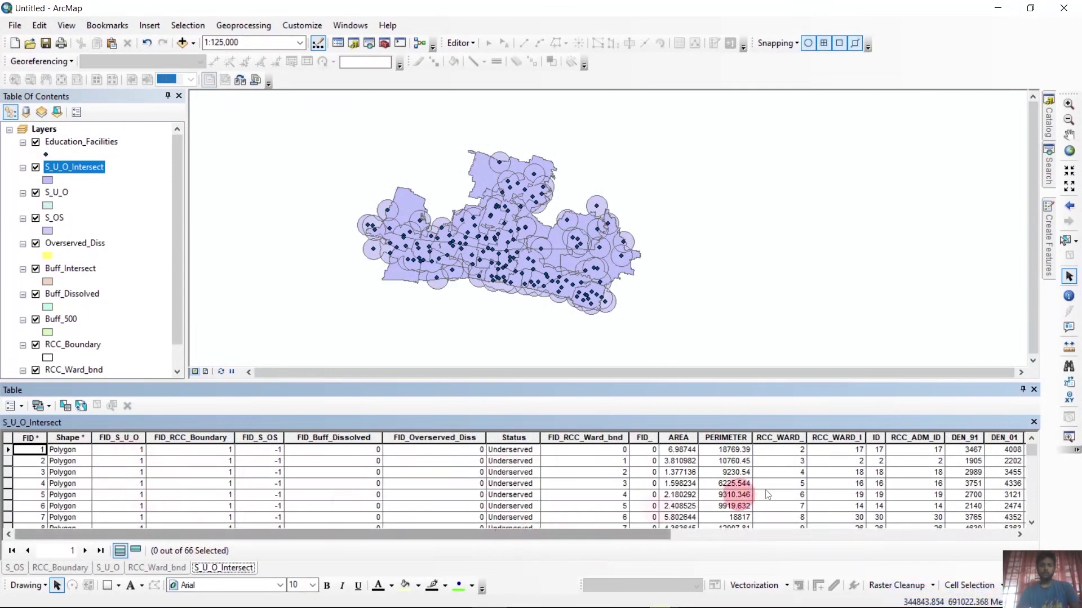
scroll(783, 479, "down", 12)
scroll(771, 480, "up", 3)
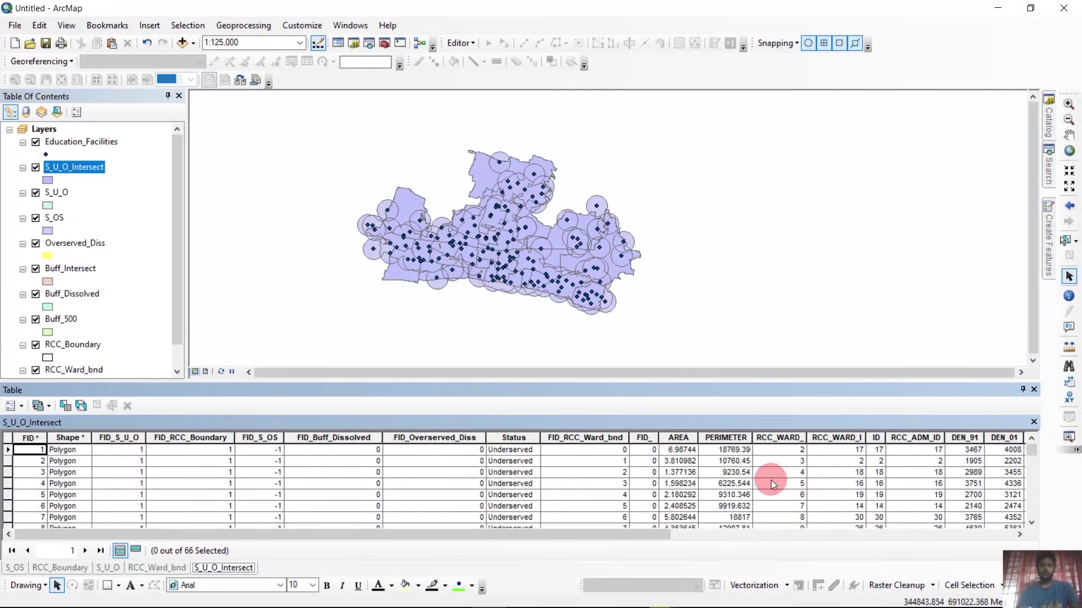
scroll(770, 482, "up", 11)
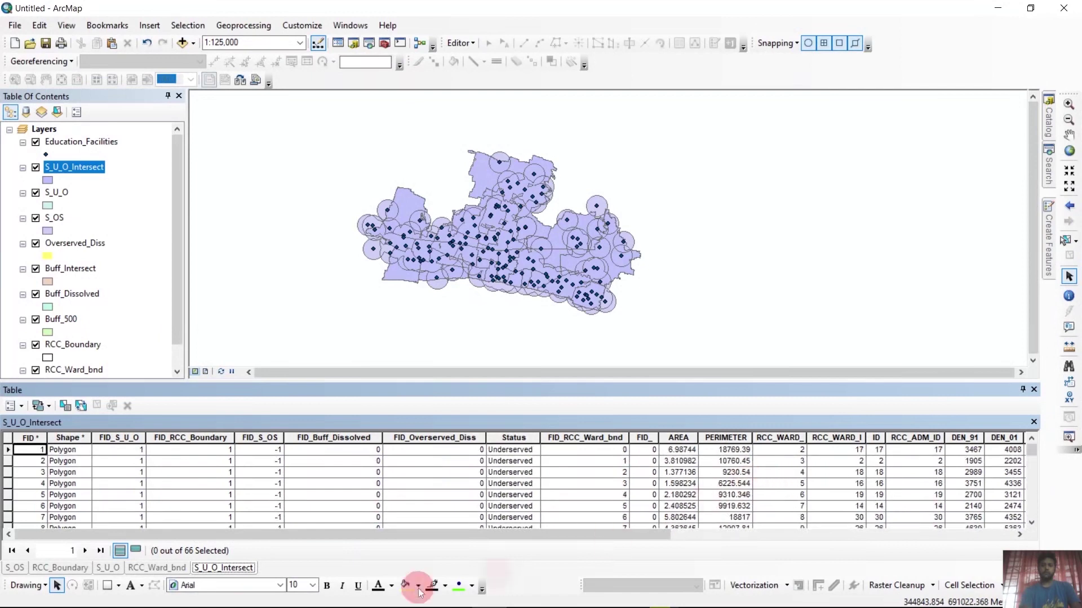
left_click_drag(333, 535, 780, 539)
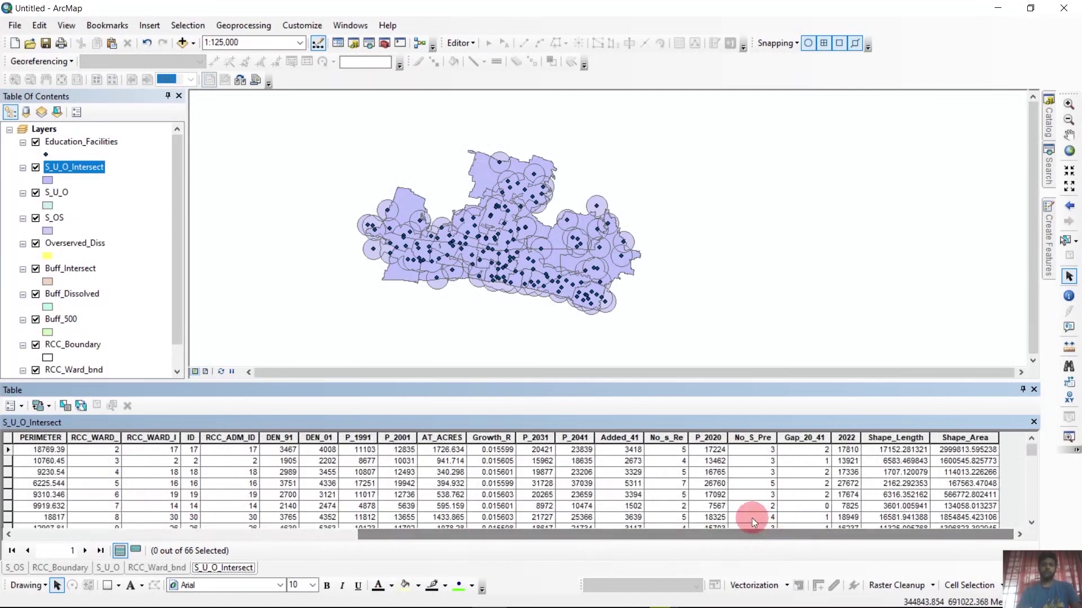
scroll(725, 481, "down", 5)
scroll(727, 482, "up", 5)
scroll(727, 482, "down", 9)
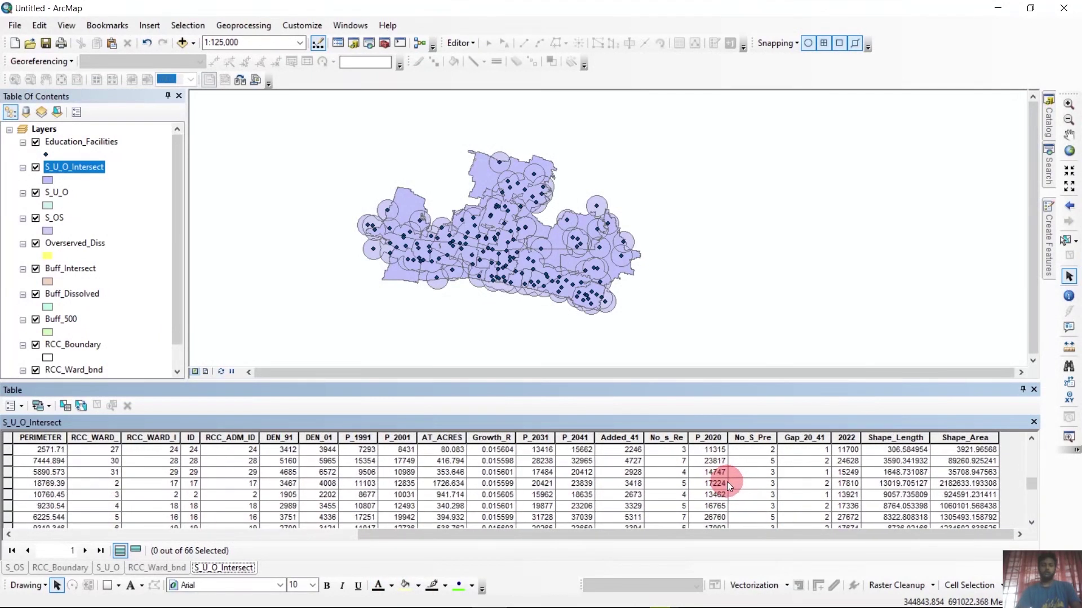
left_click(727, 481)
scroll(232, 468, "up", 9)
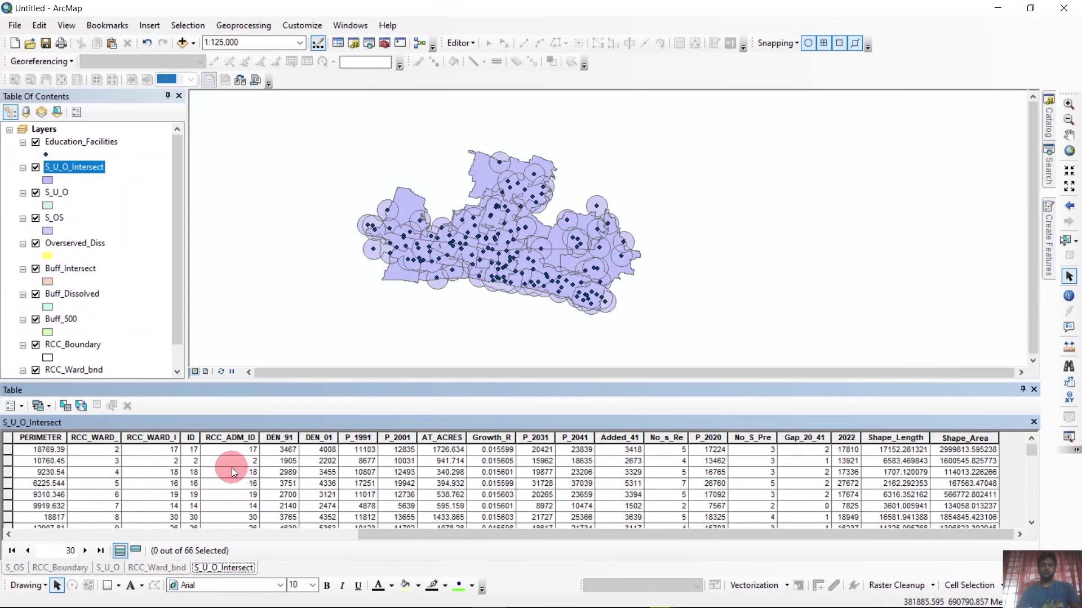
Copy all records of the S_U_O_Intersect table and paste them into Sheet1 of the blank Excel workbook, starting at cell A1.
left_click(21, 406)
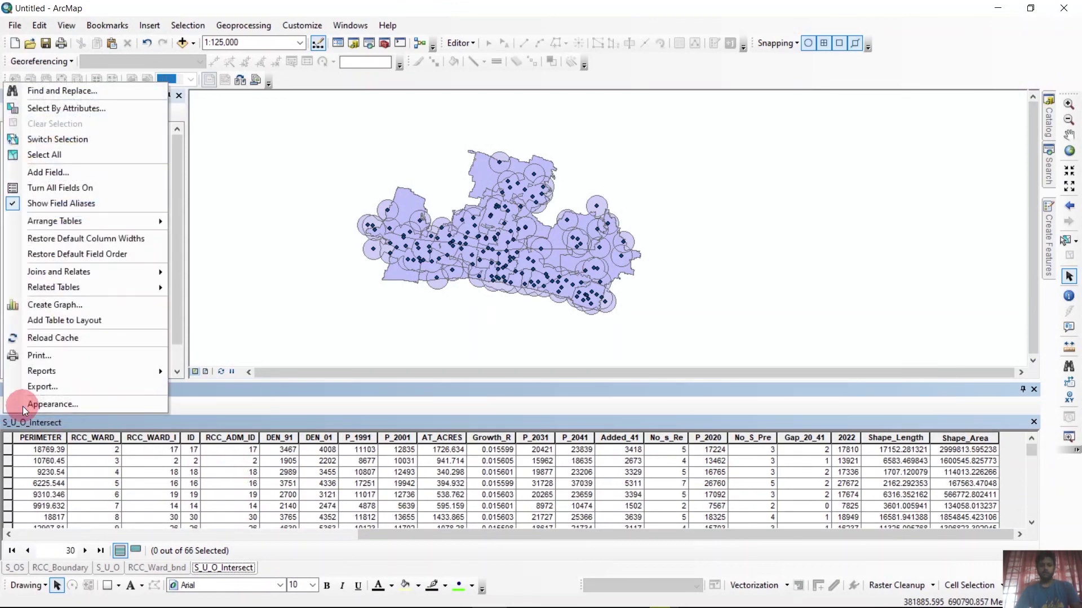
left_click(52, 155)
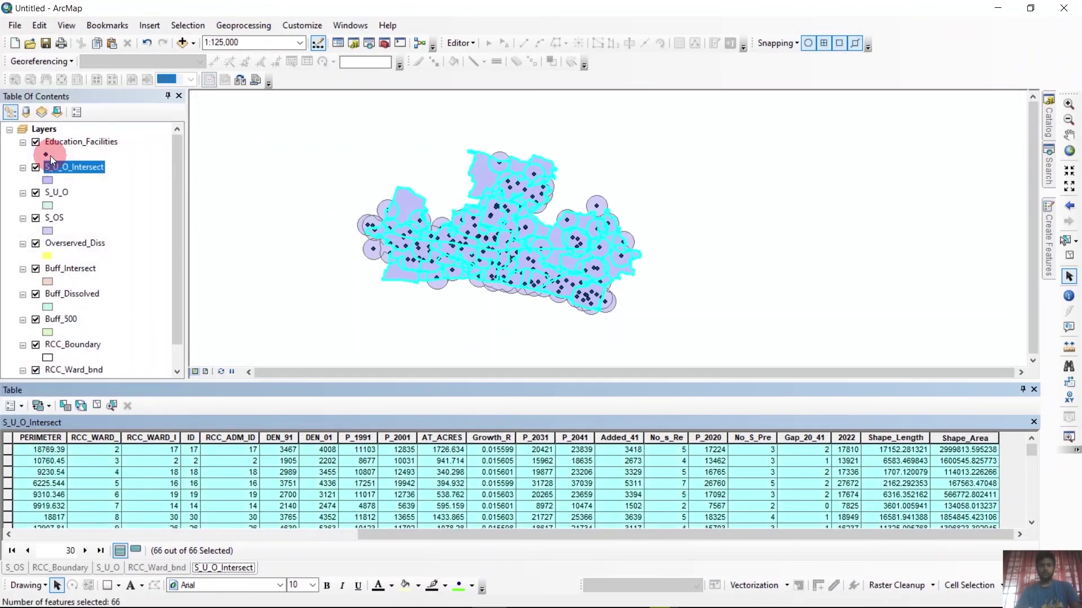
right_click(8, 478)
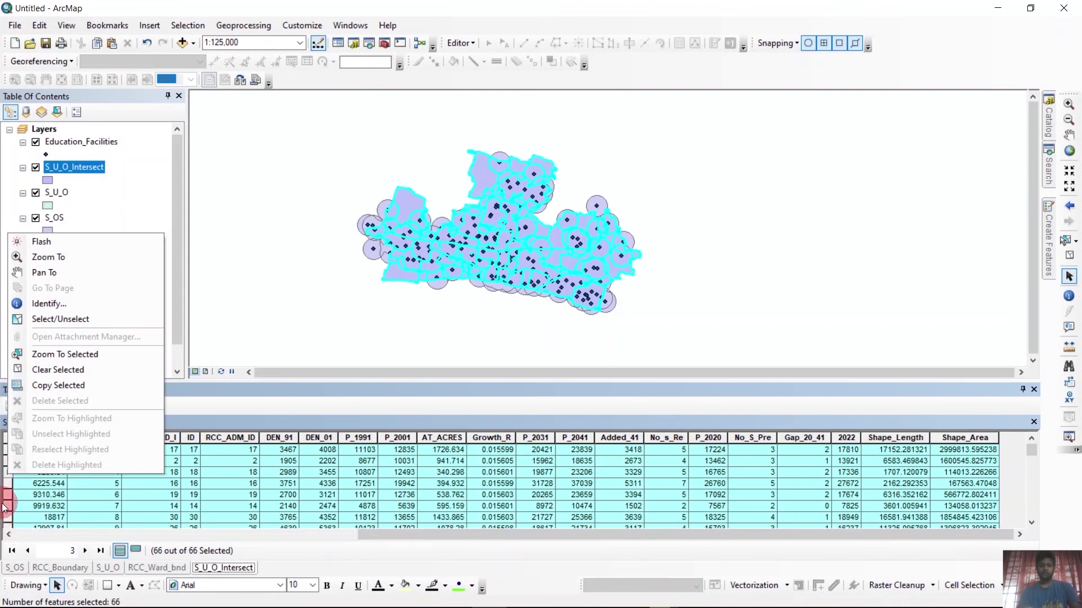
left_click(49, 387)
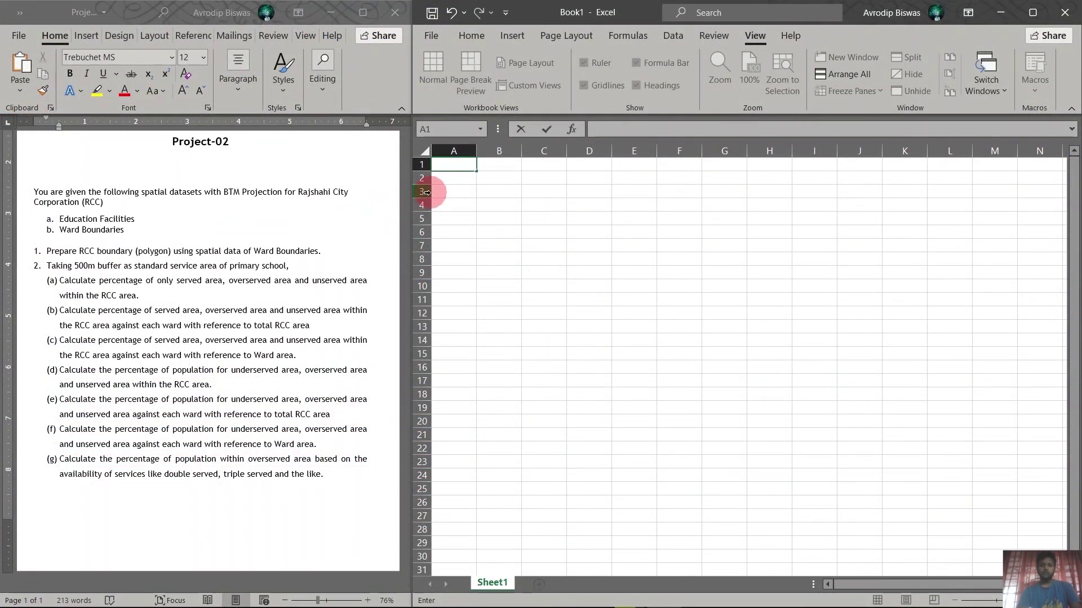
left_click(455, 175)
left_click(452, 166)
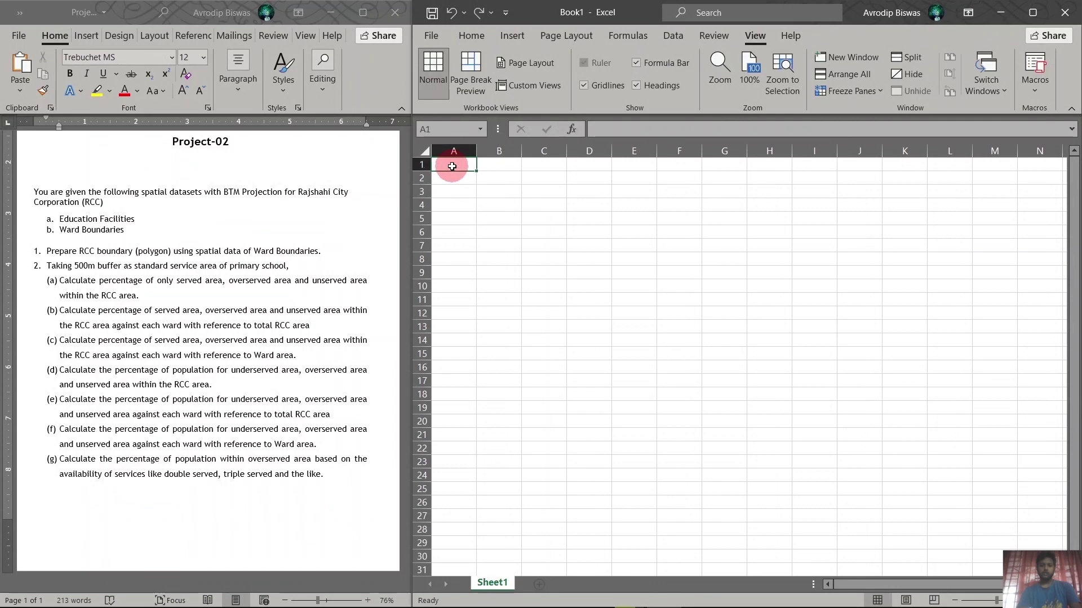
key("ctrl+v")
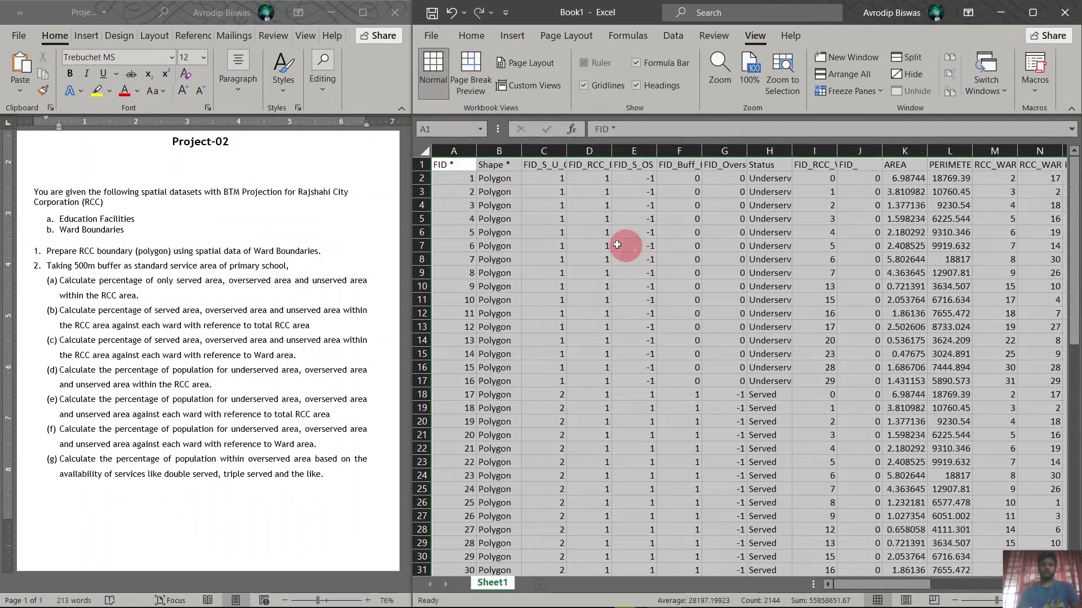
scroll(588, 237, "down", 1)
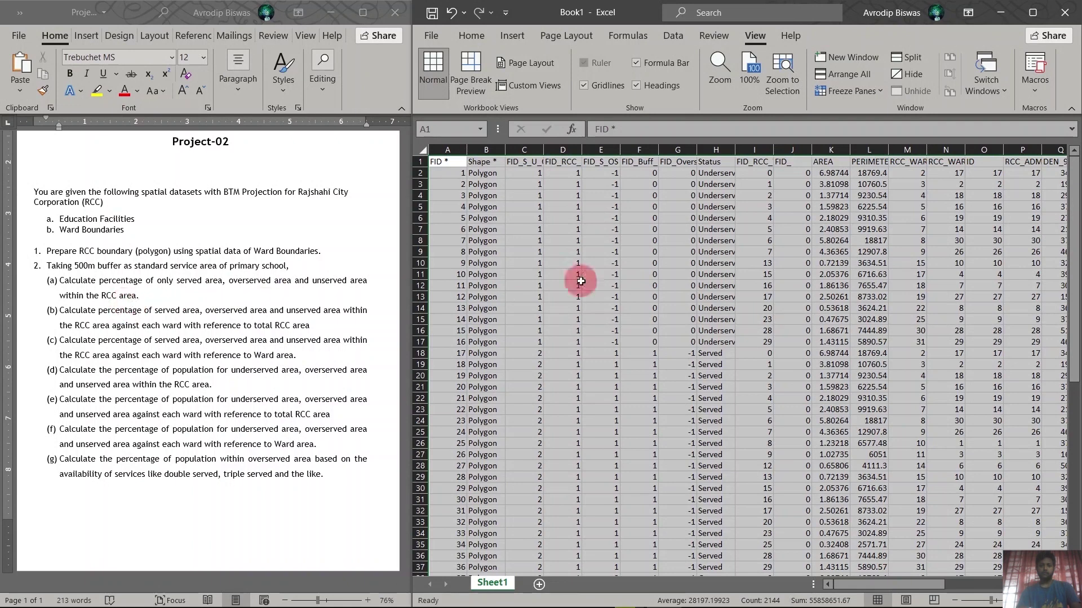
Create a PivotTable on a new worksheet from the pasted data range Sheet1!$A$1:$AF$67.
left_click(513, 40)
left_click(473, 37)
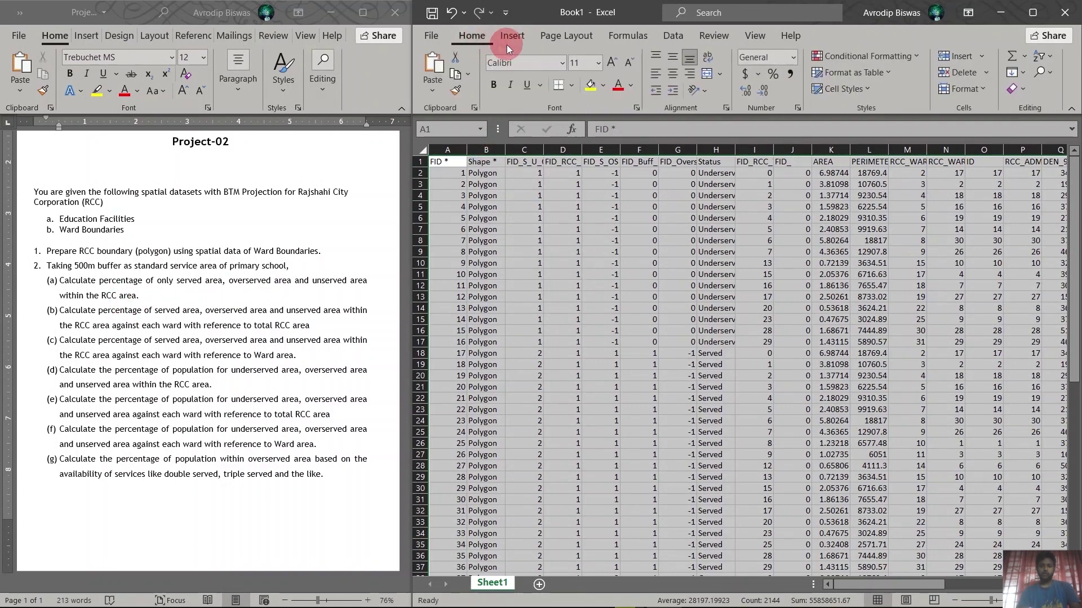
left_click(511, 37)
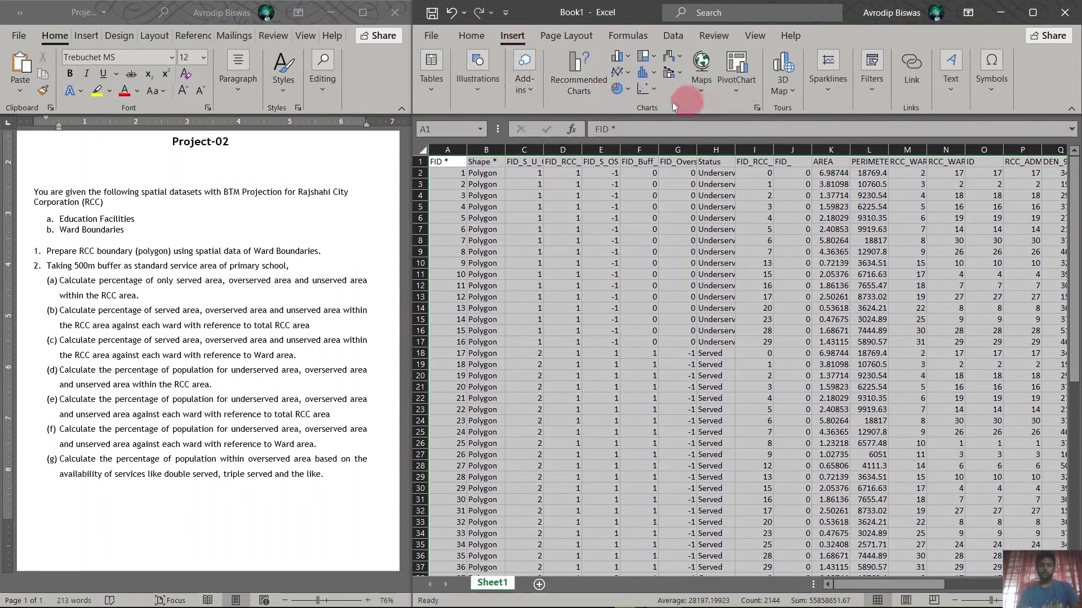
left_click(457, 97)
left_click(444, 97)
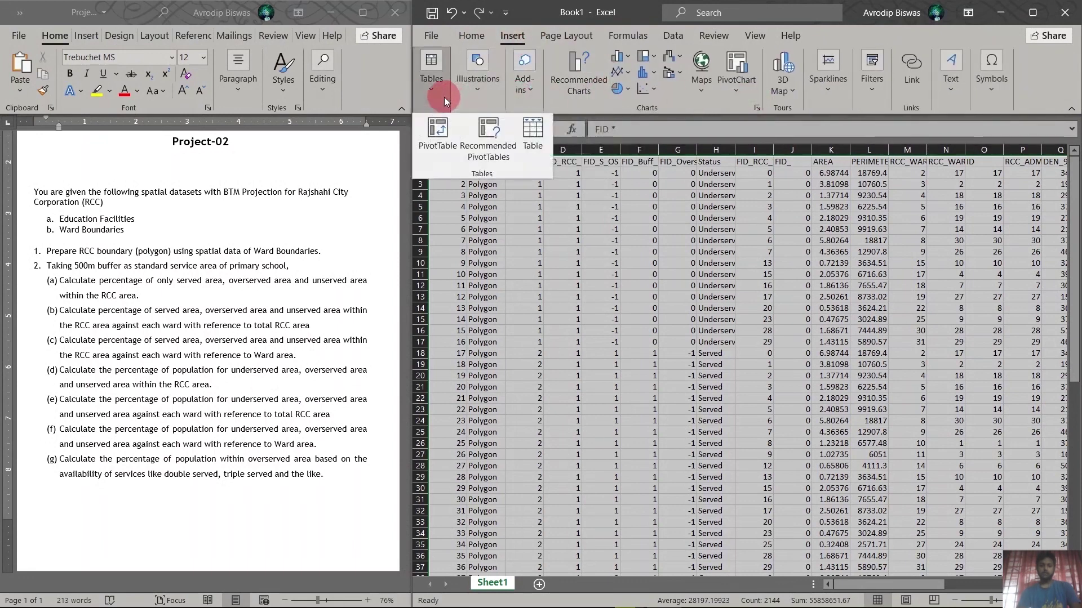
left_click(447, 143)
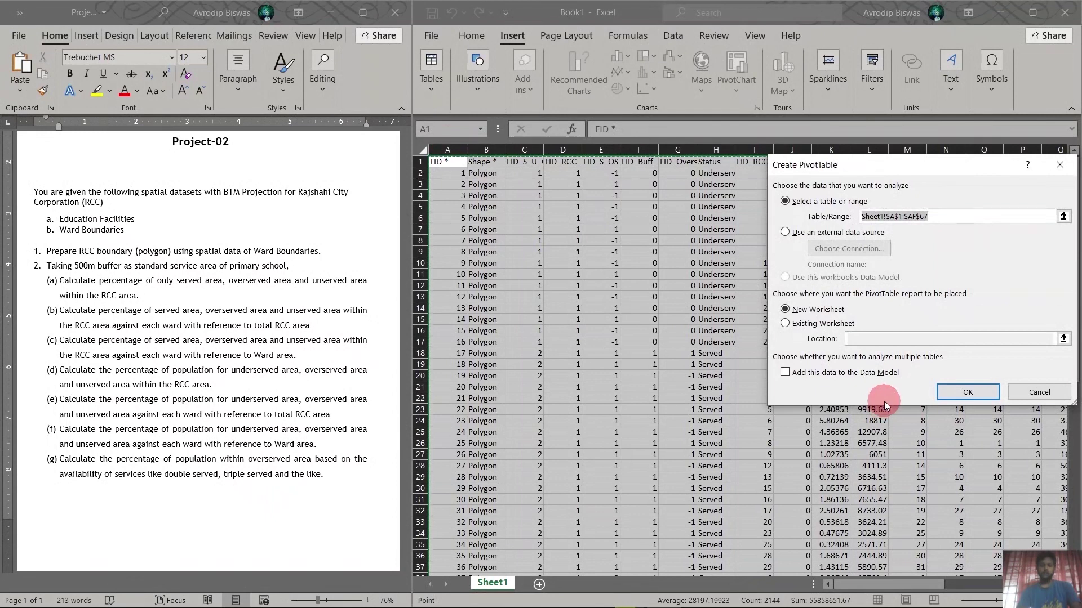
left_click(965, 392)
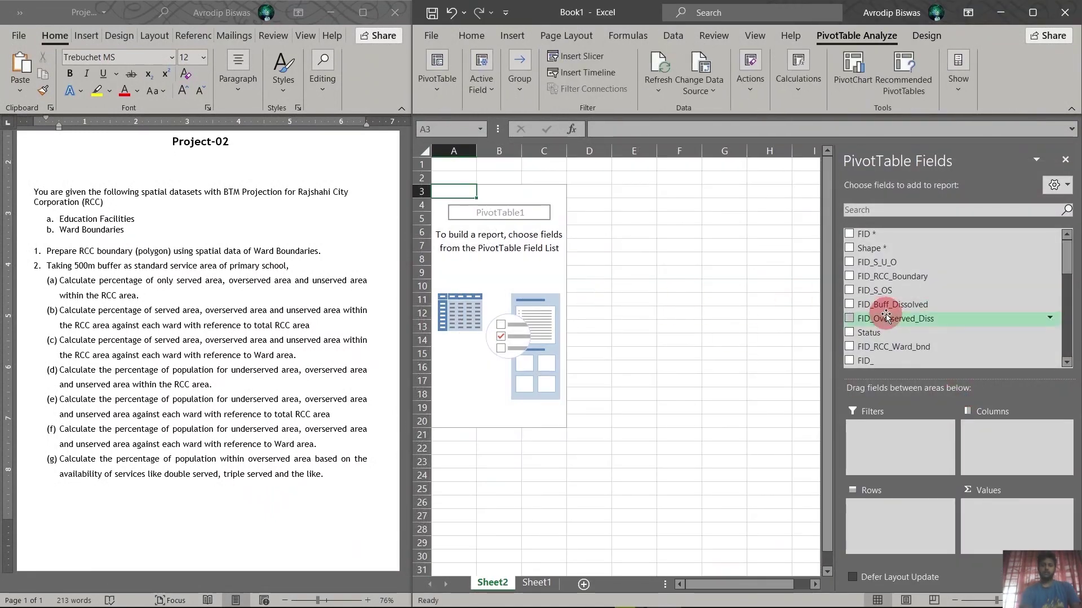
Add the Status field to the PivotTable's rows.
scroll(886, 304, "down", 3)
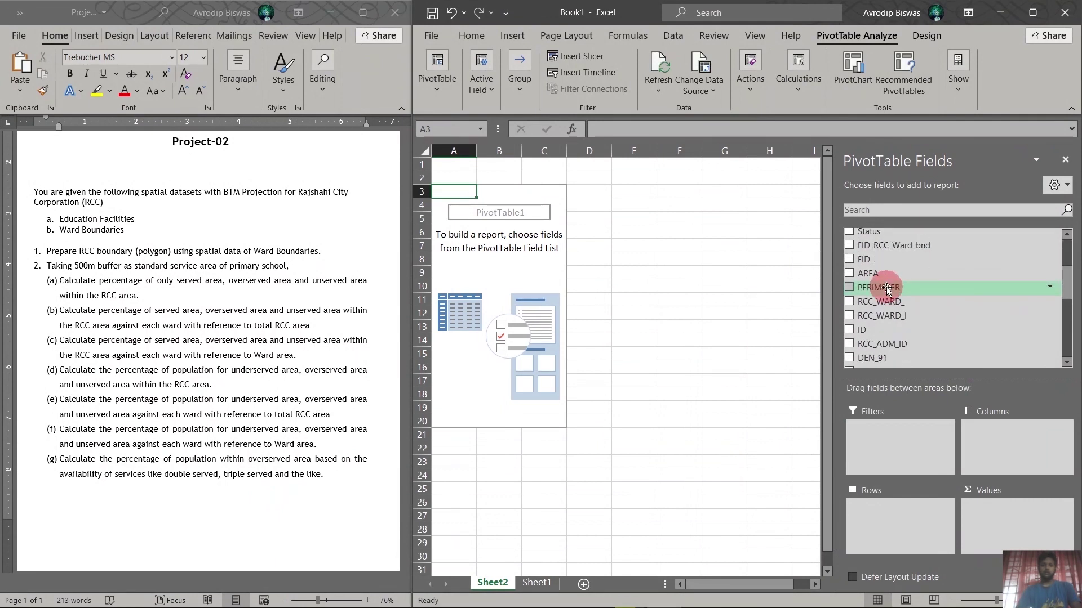
scroll(886, 288, "down", 6)
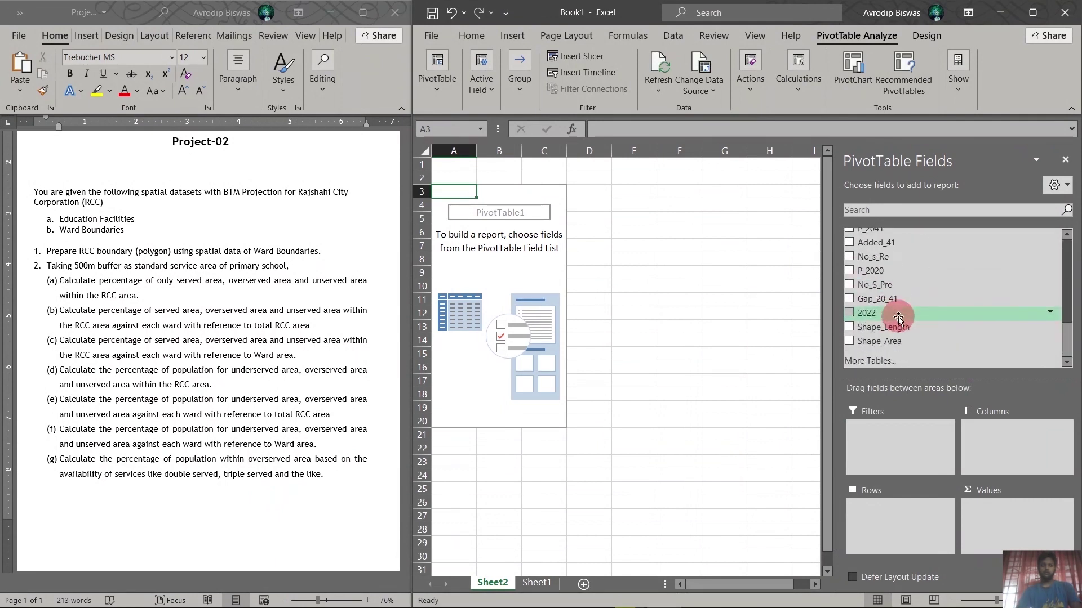
scroll(899, 330, "up", 9)
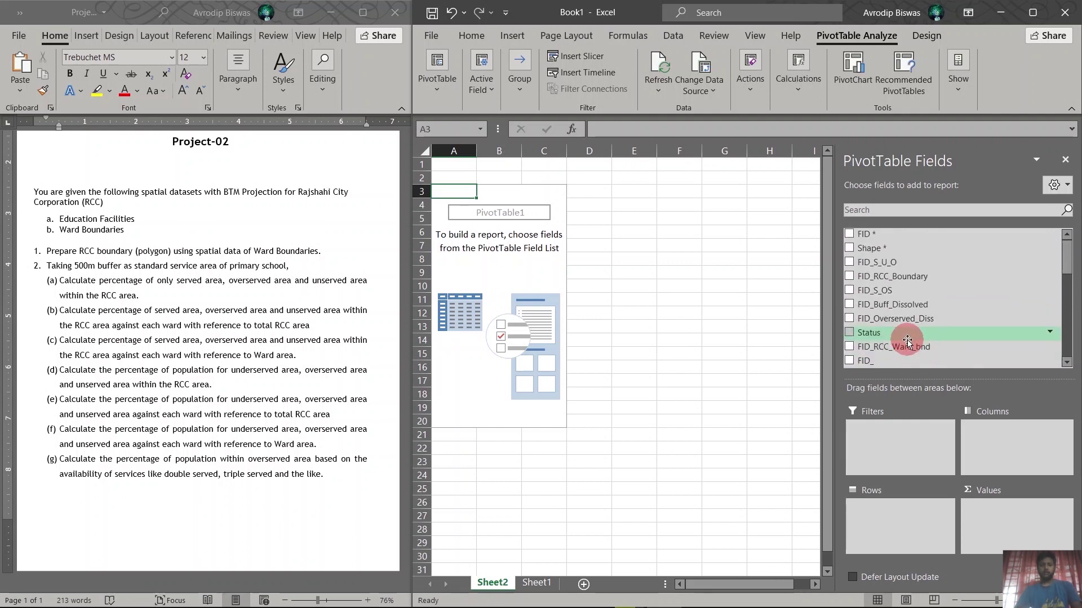
left_click_drag(896, 333, 881, 510)
scroll(910, 281, "down", 10)
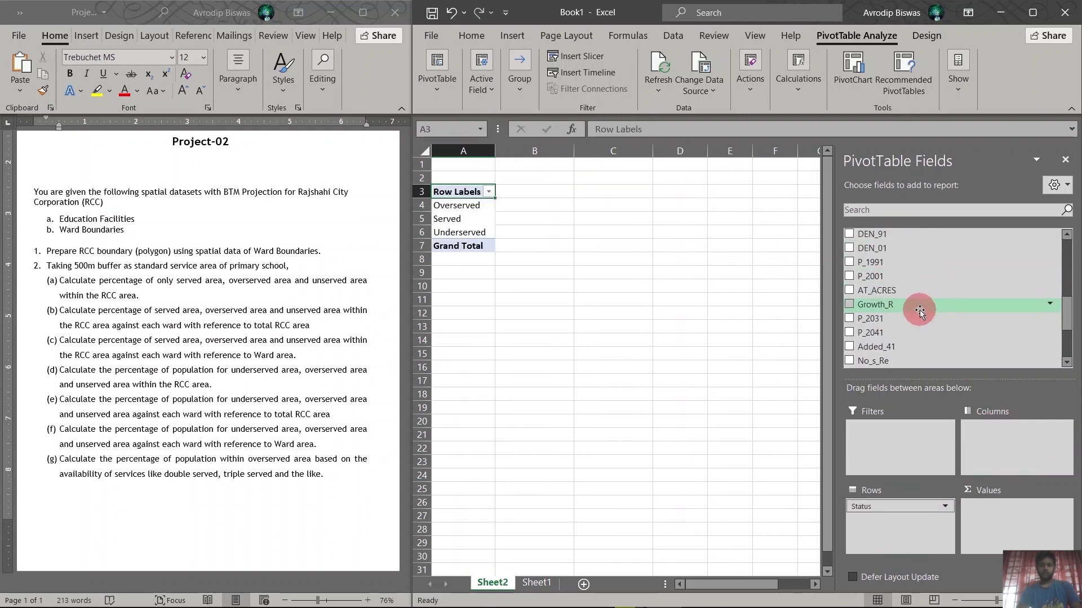
Add Shape_Area to the PivotTable's values and show its sum as % of Grand Total.
left_click_drag(888, 343, 1000, 526)
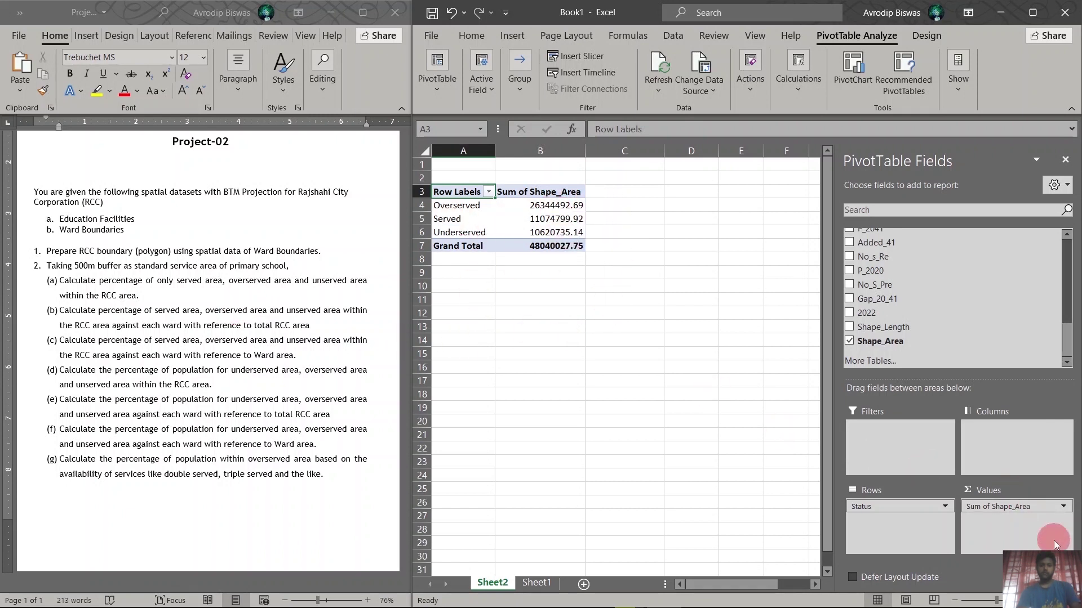
left_click(1060, 508)
left_click(1030, 491)
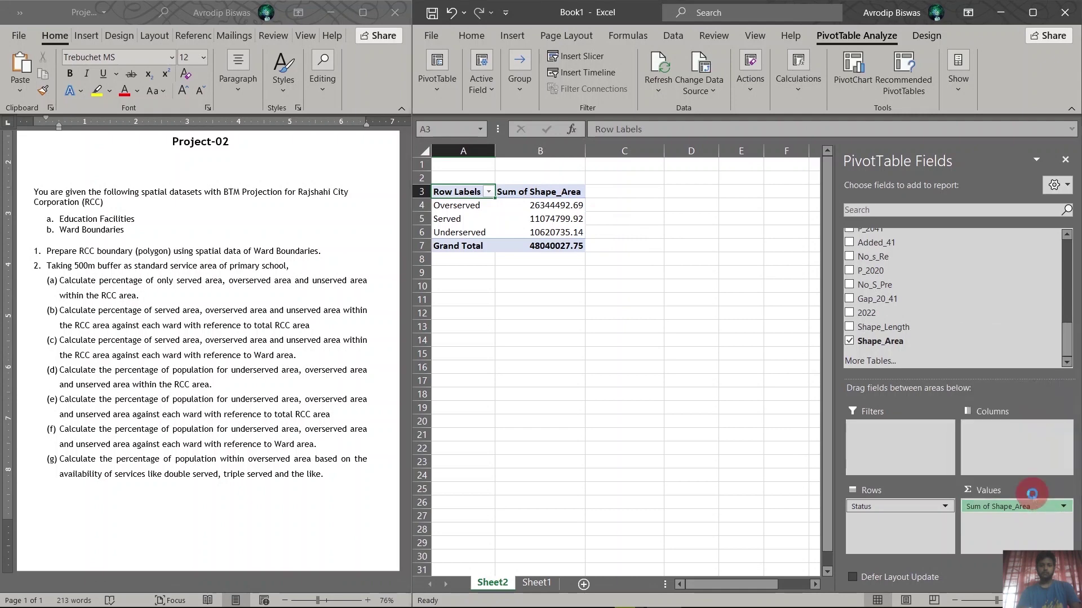
left_click(903, 236)
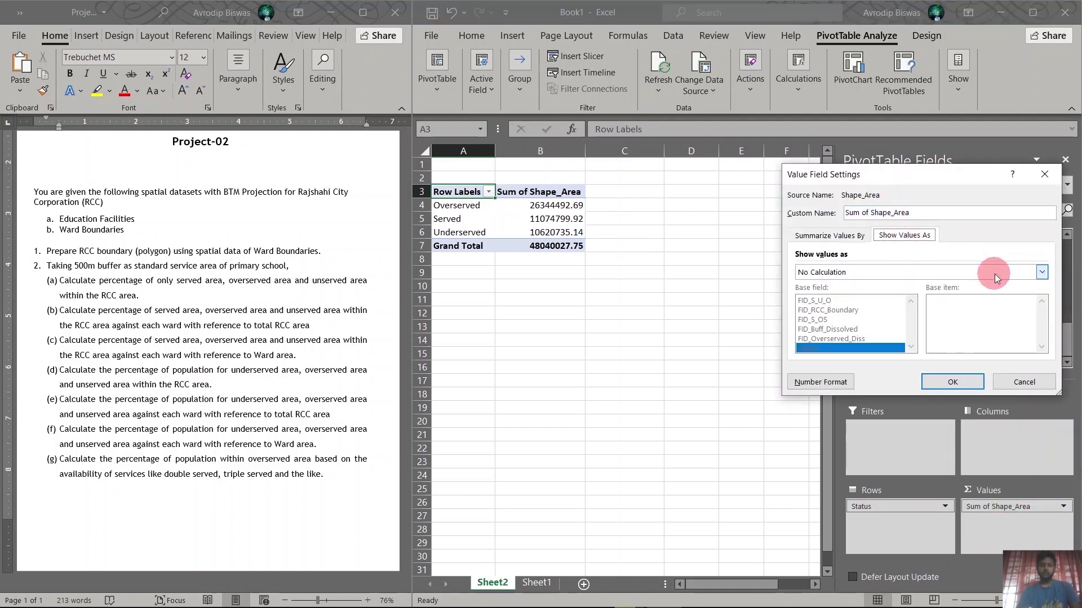
left_click(1028, 273)
left_click(825, 295)
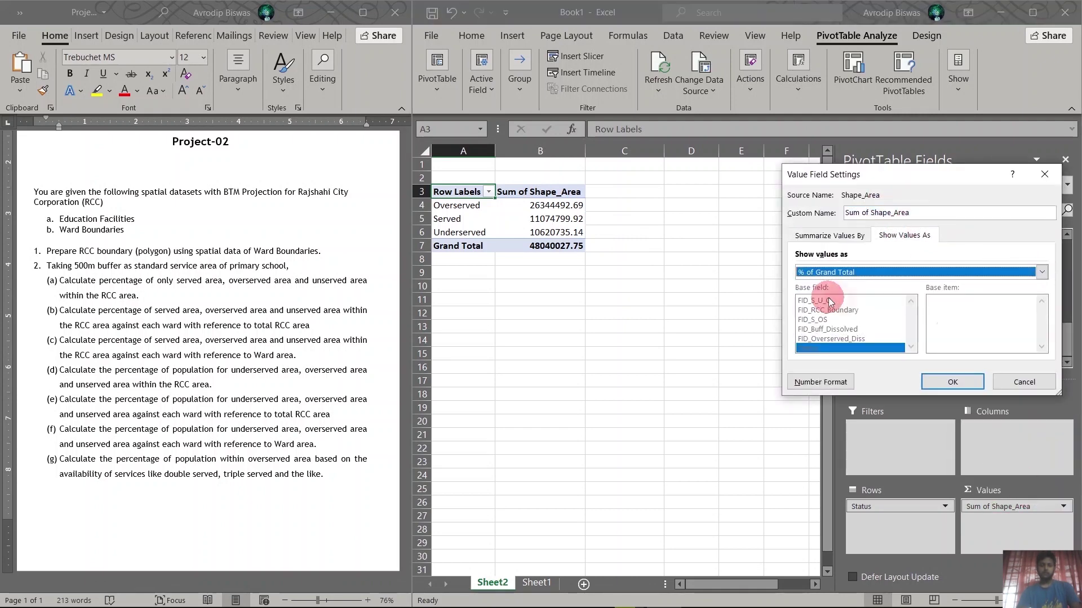
left_click(952, 382)
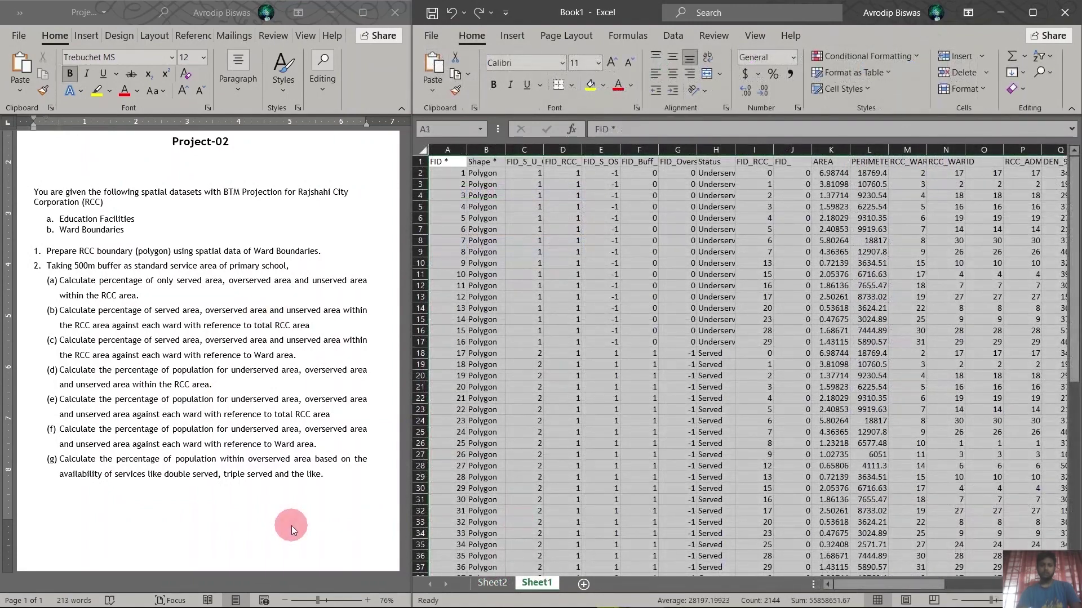
Create a second PivotTable on a new worksheet from the Sheet1 data.
left_click(512, 36)
left_click(448, 100)
left_click(438, 134)
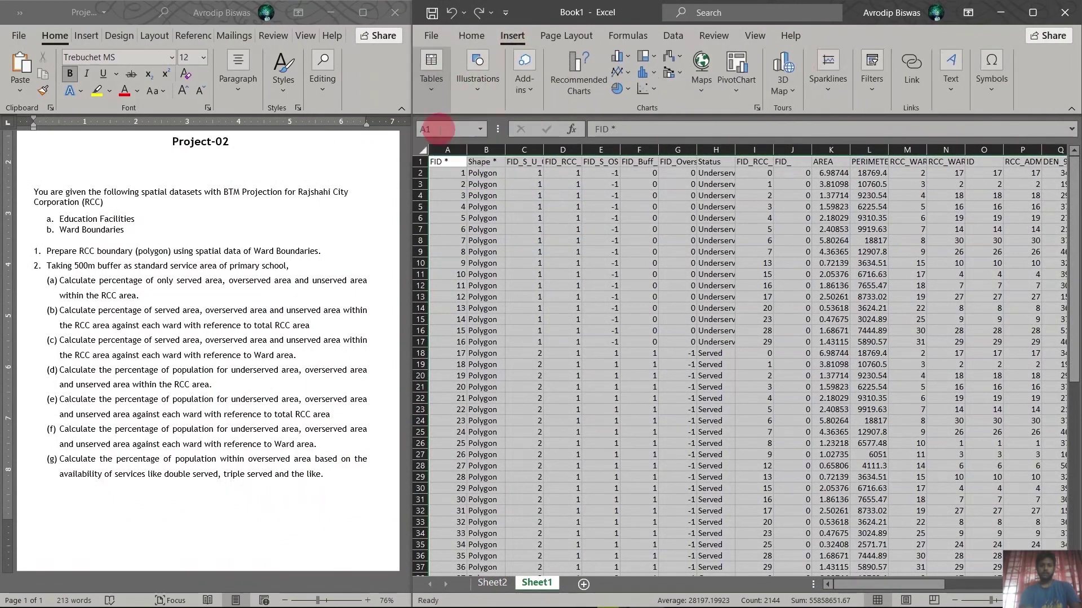
left_click(843, 387)
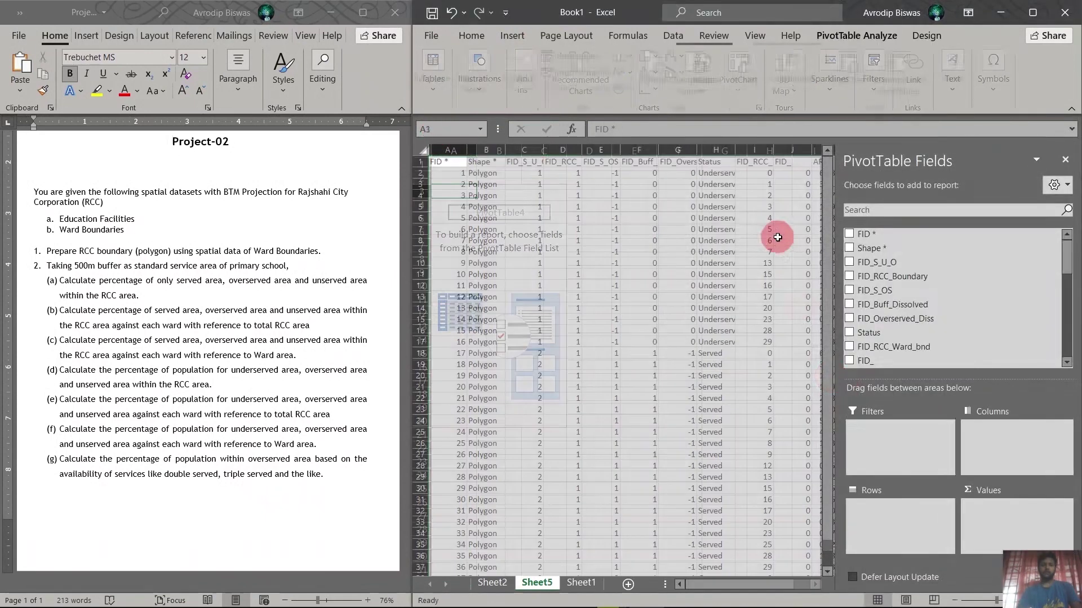
Lay out the new PivotTable with Shape_Area as values, RCC_WARD_I as rows and Status as columns.
scroll(946, 288, "down", 5)
scroll(942, 317, "down", 3)
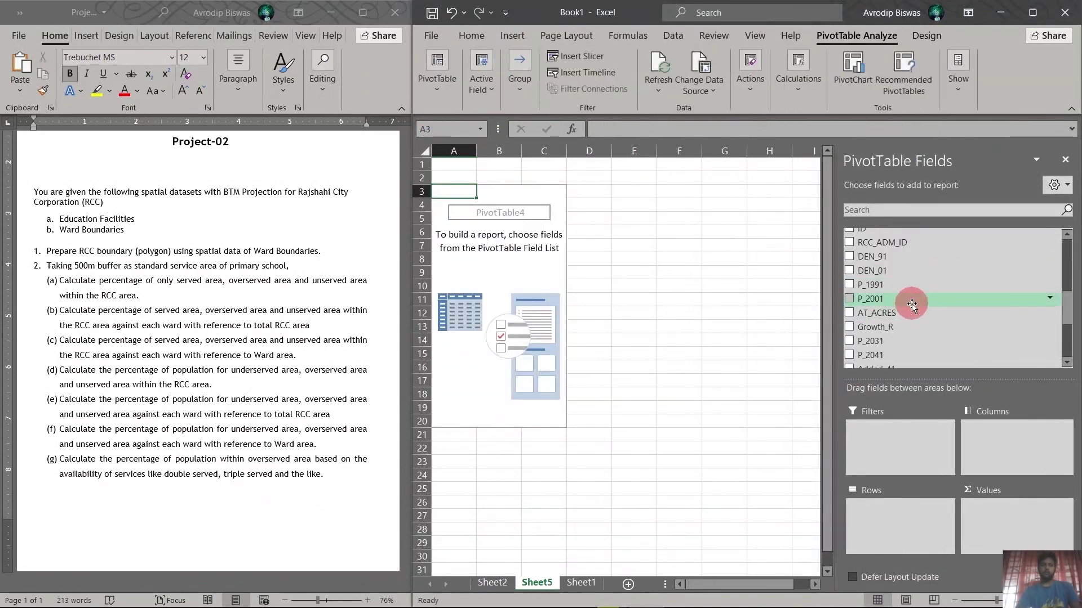
left_click(900, 344)
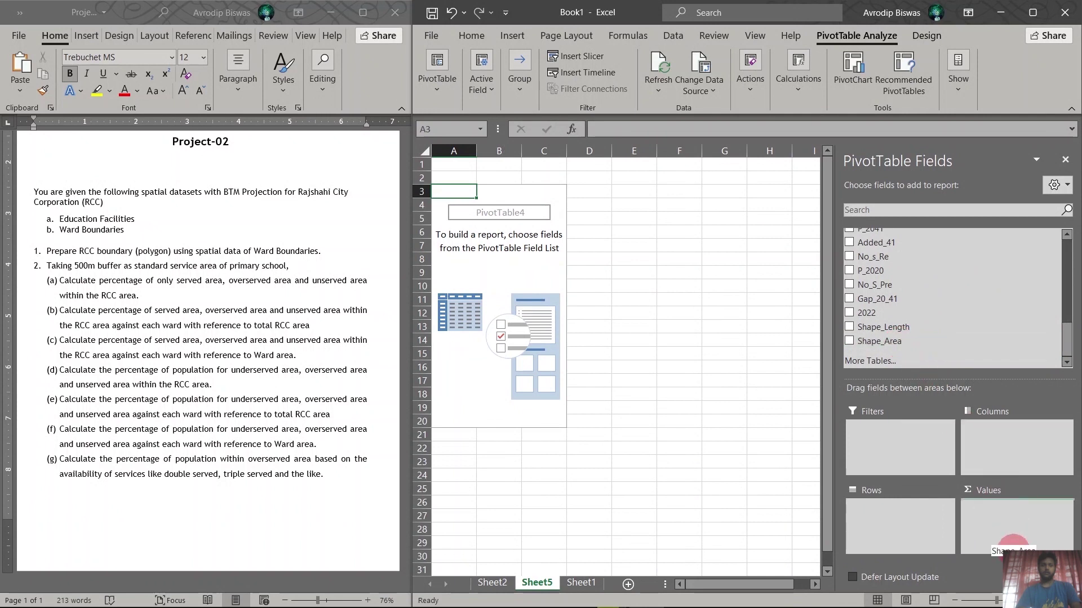
scroll(930, 327, "up", 8)
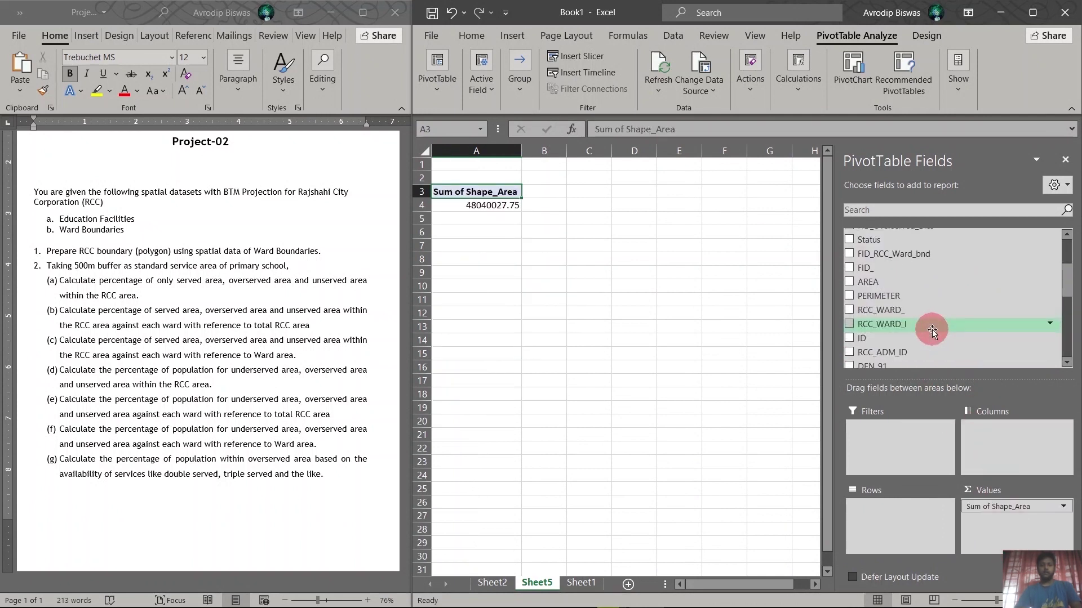
left_click_drag(879, 320, 907, 510)
scroll(918, 290, "up", 4)
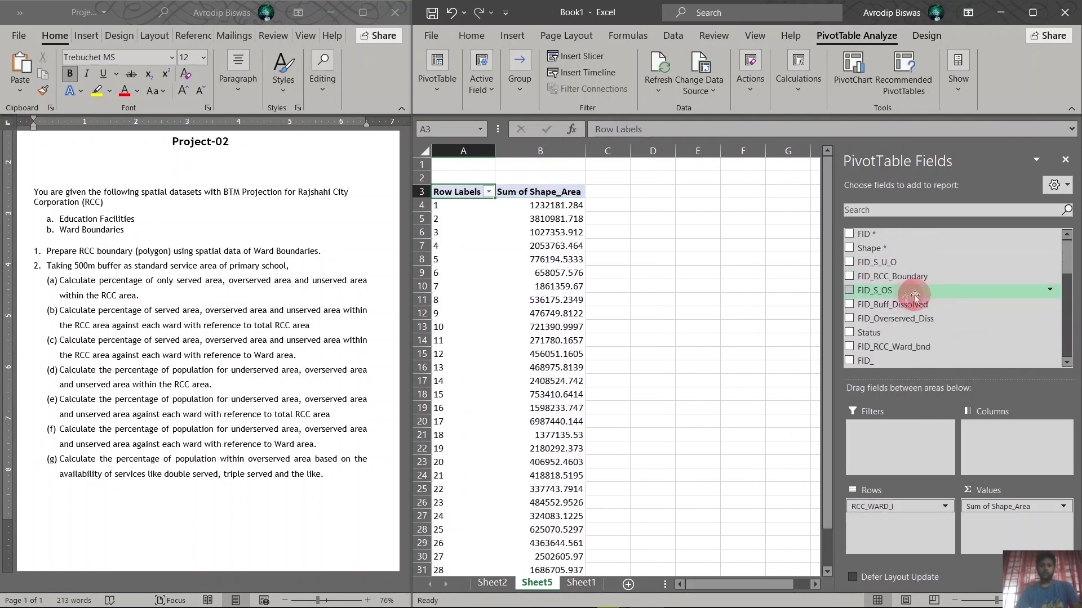
left_click_drag(901, 333, 1004, 465)
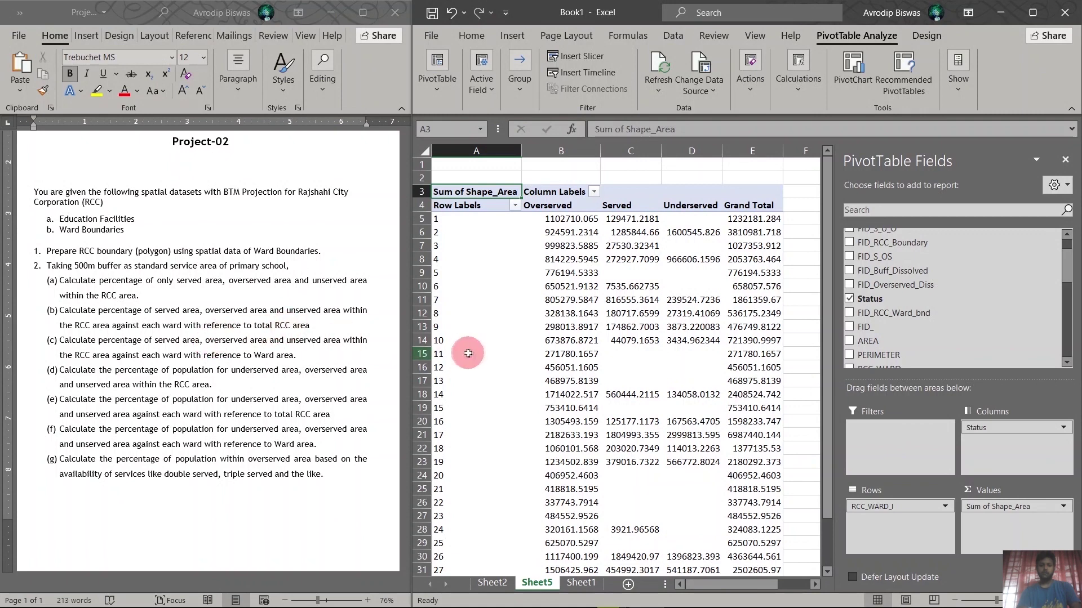
Show the summed Shape_Area values of the ward-by-status PivotTable as % of Grand Total.
left_click(1022, 507)
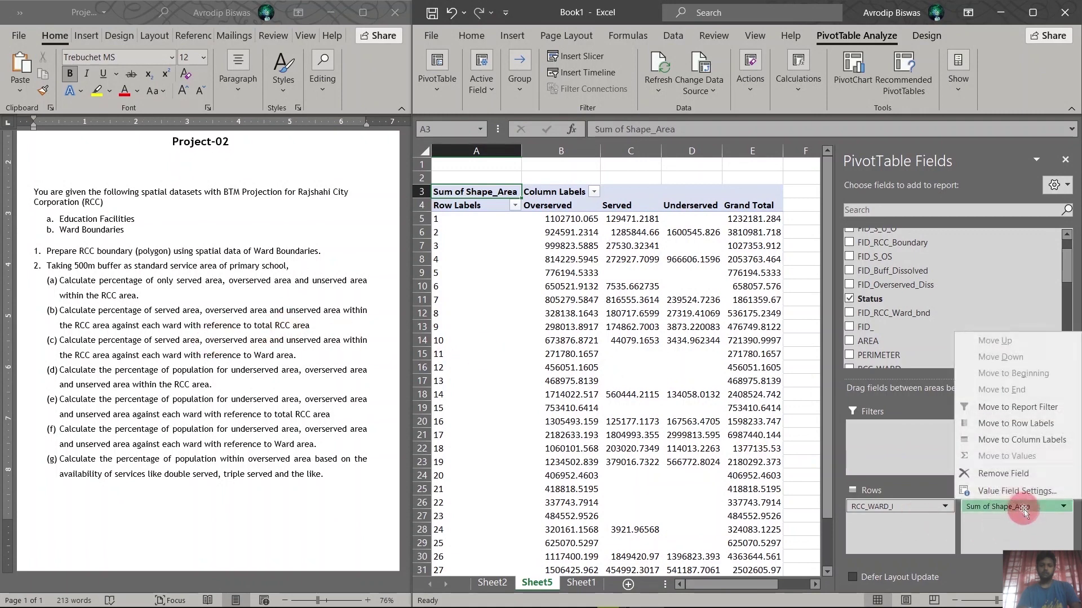
left_click(997, 492)
left_click(782, 227)
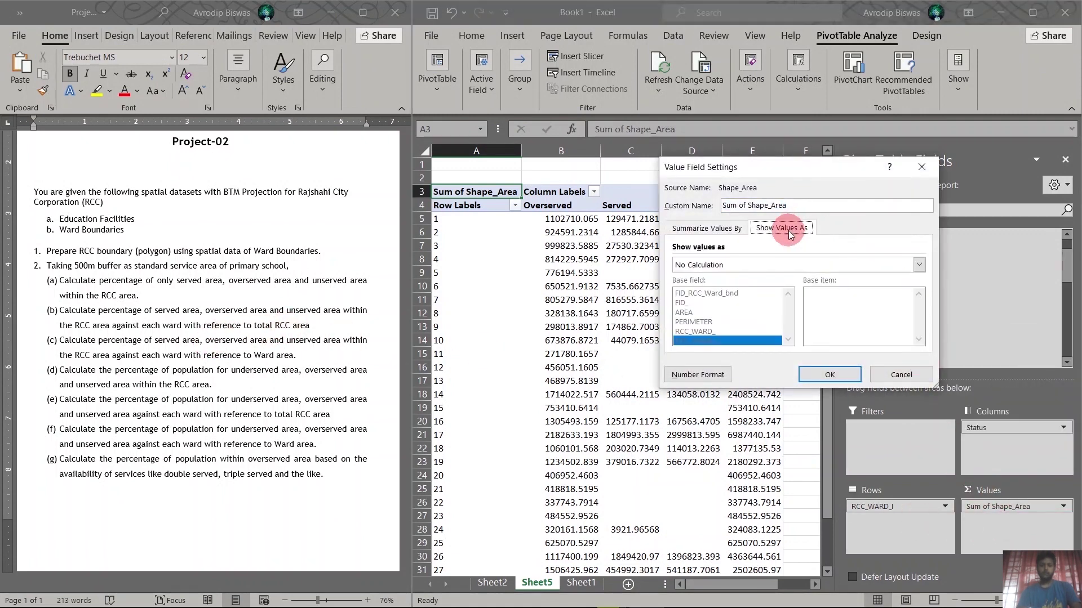
left_click(851, 260)
left_click(732, 285)
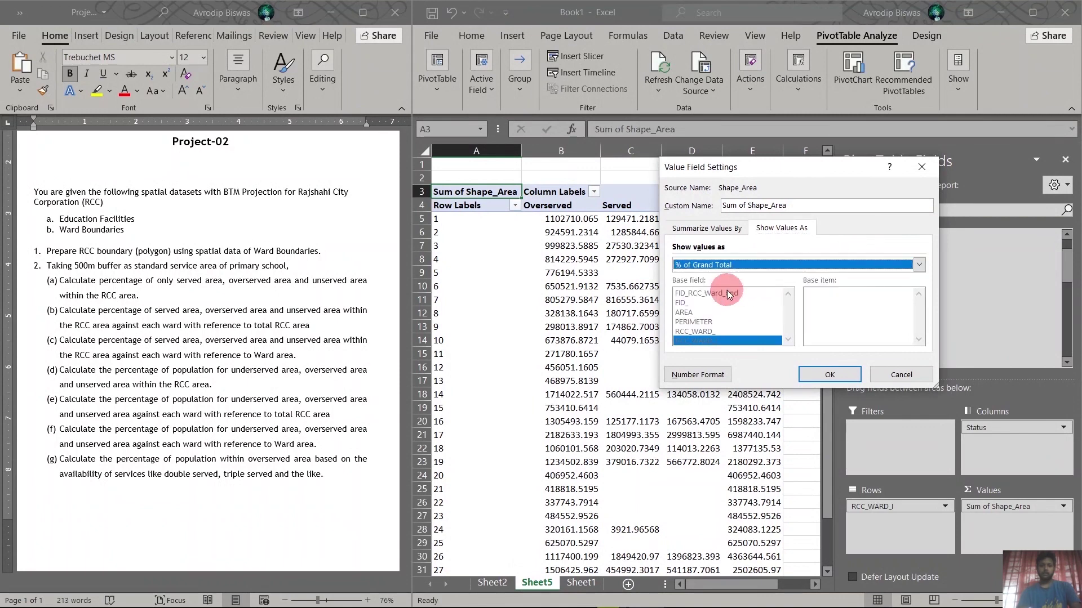
left_click(842, 374)
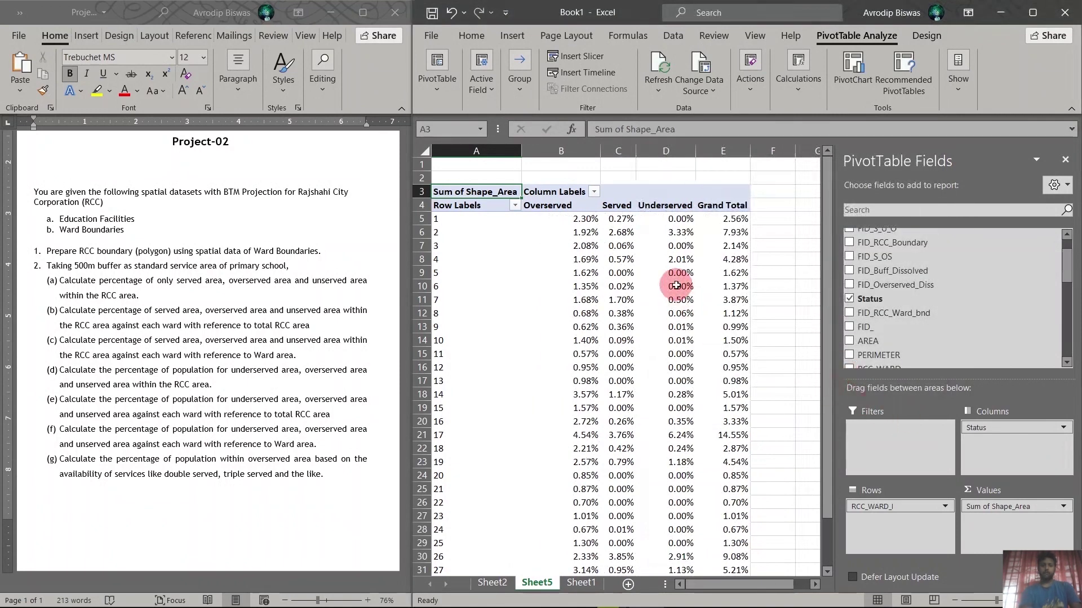
Examine the overserved, served and underserved area percentages per ward, looking closely at ward 1.
scroll(674, 324, "down", 7)
scroll(673, 332, "up", 7)
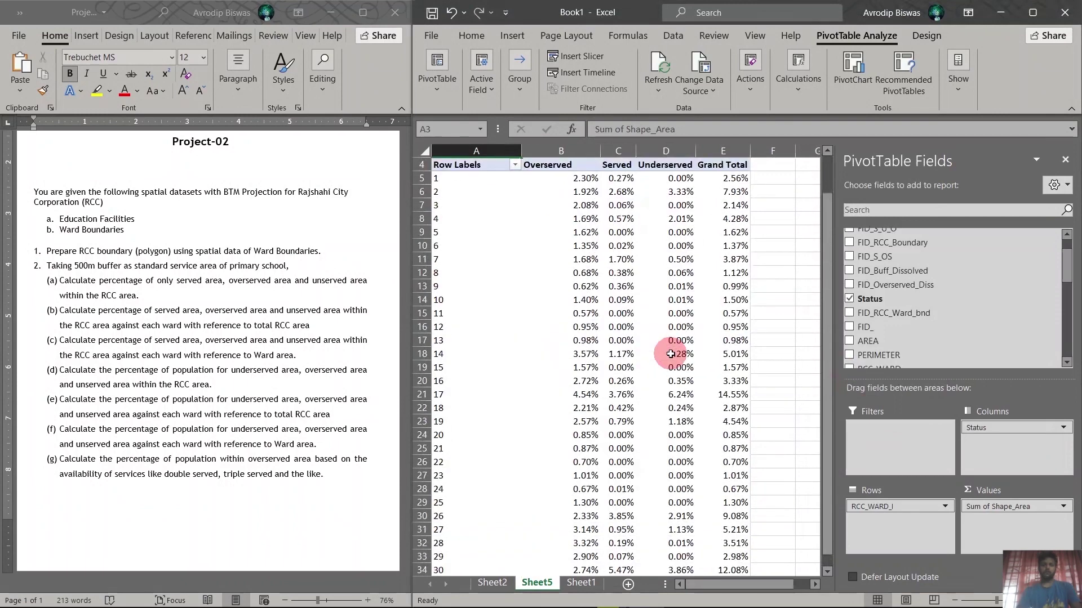
scroll(673, 338, "down", 5)
scroll(683, 446, "up", 5)
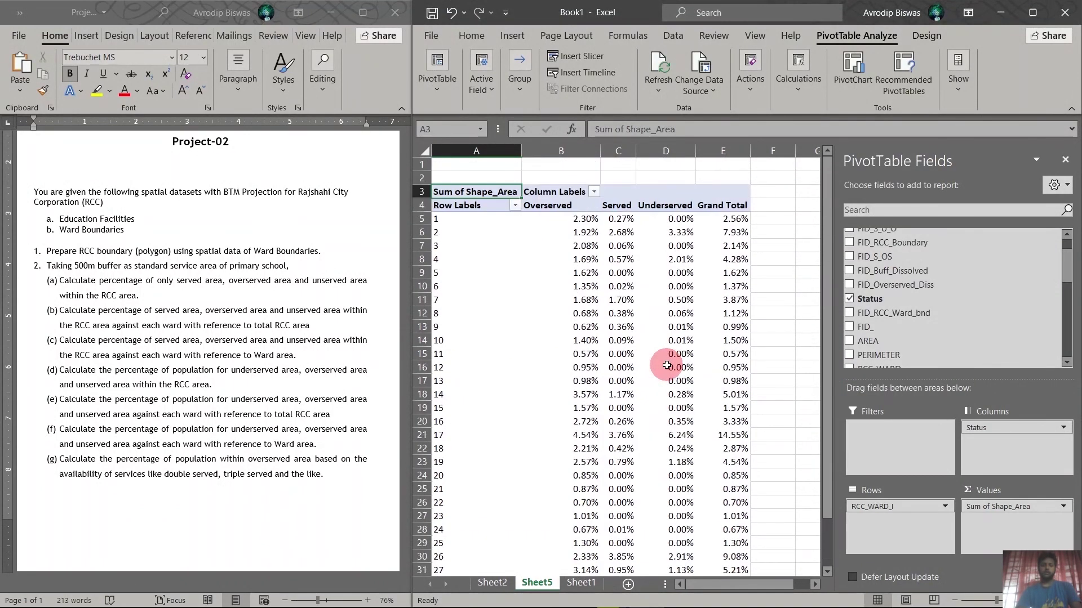
left_click(560, 220)
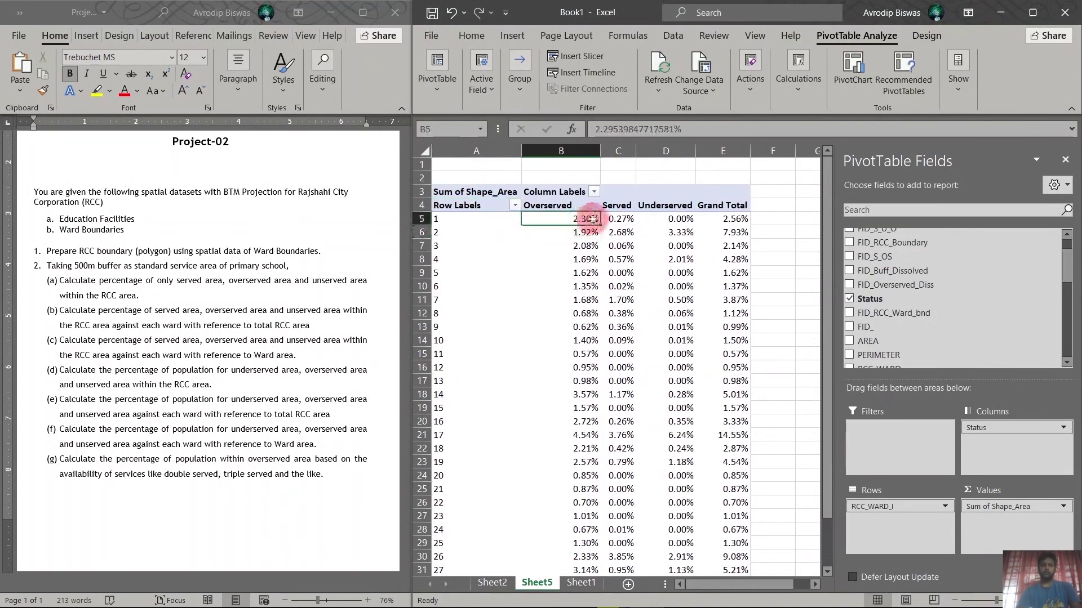
left_click(622, 219)
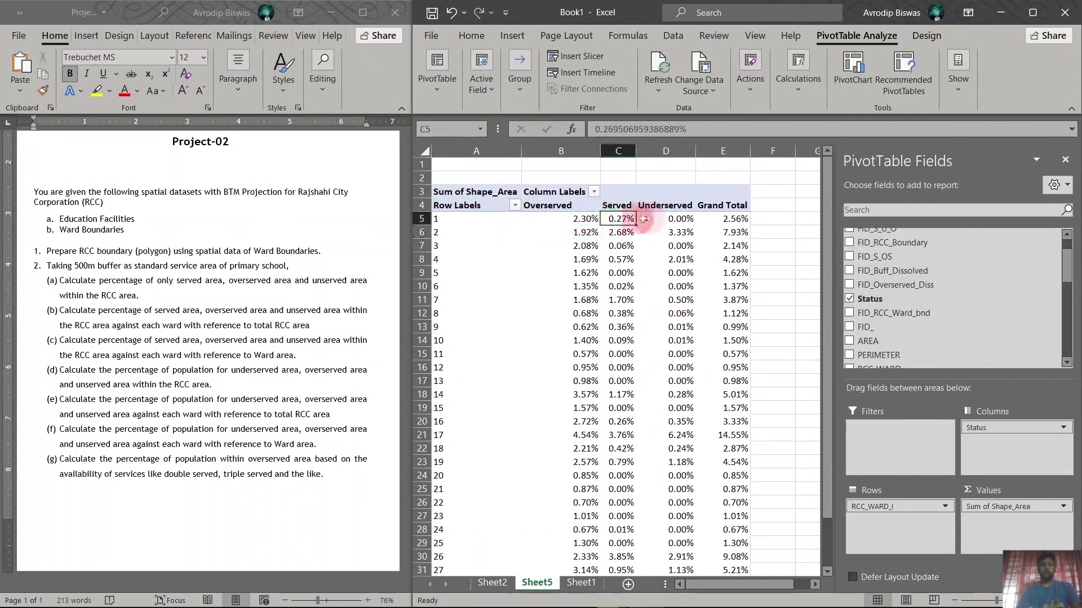
left_click(561, 219)
left_click(622, 219)
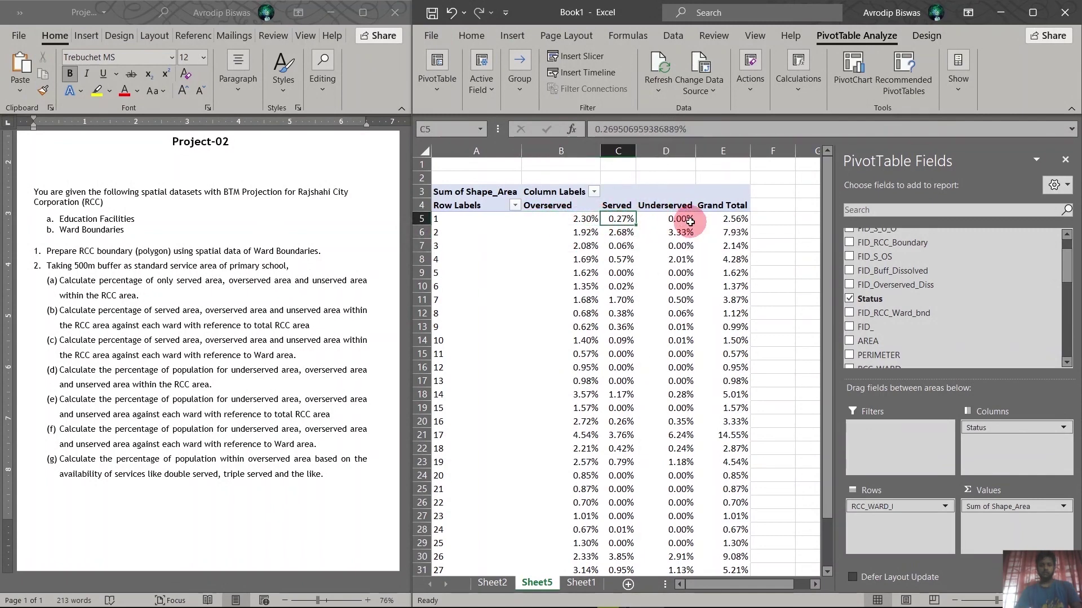
left_click(683, 220)
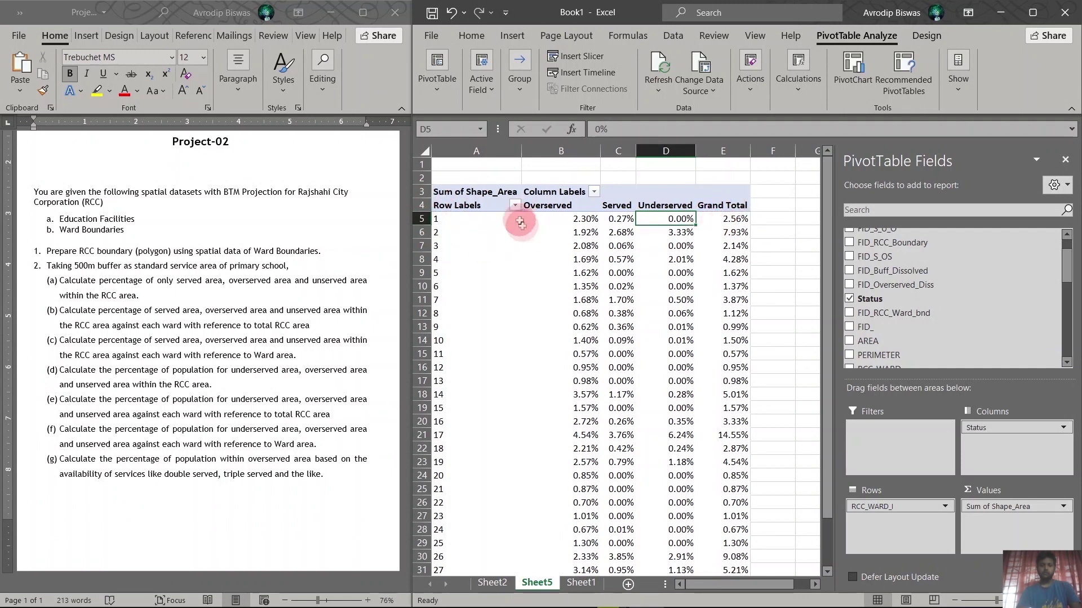
Create a third PivotTable on a new worksheet from the Sheet1 range $A$1:$AF$67.
left_click(580, 583)
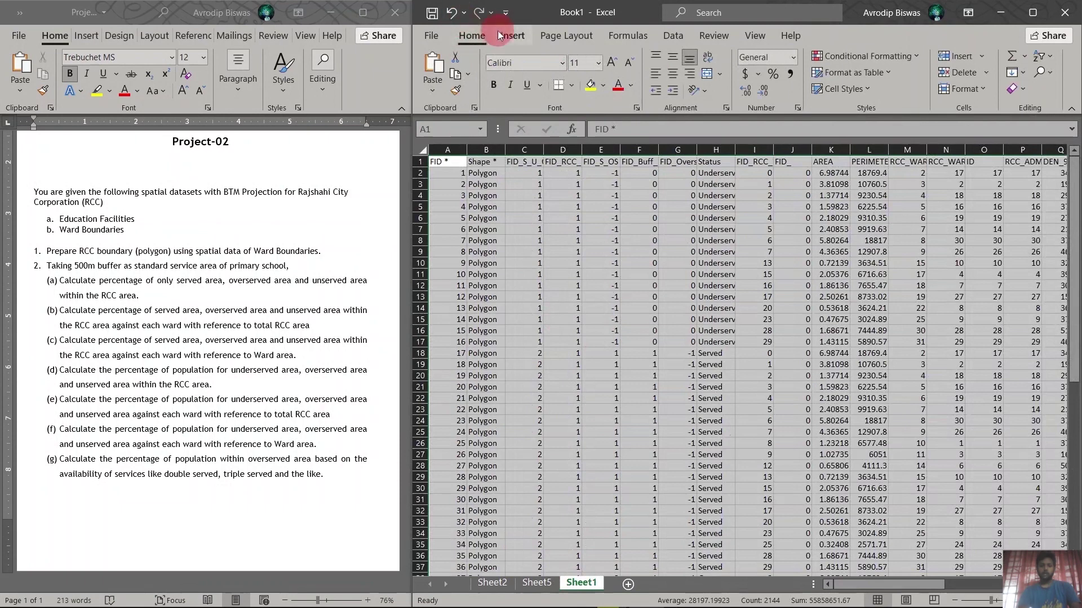
left_click(501, 35)
left_click(435, 97)
left_click(445, 134)
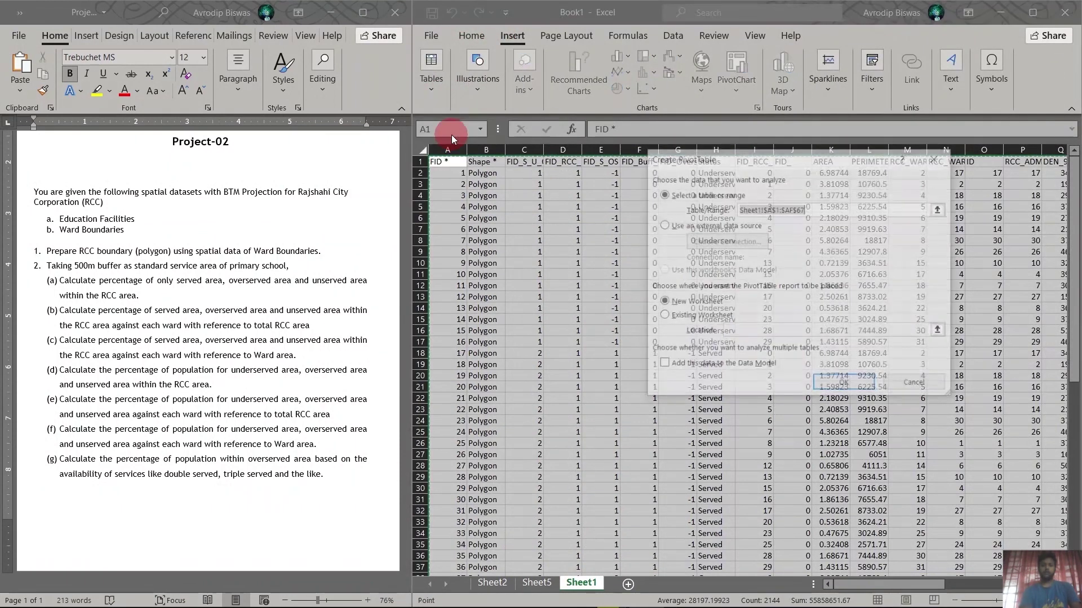
left_click(845, 384)
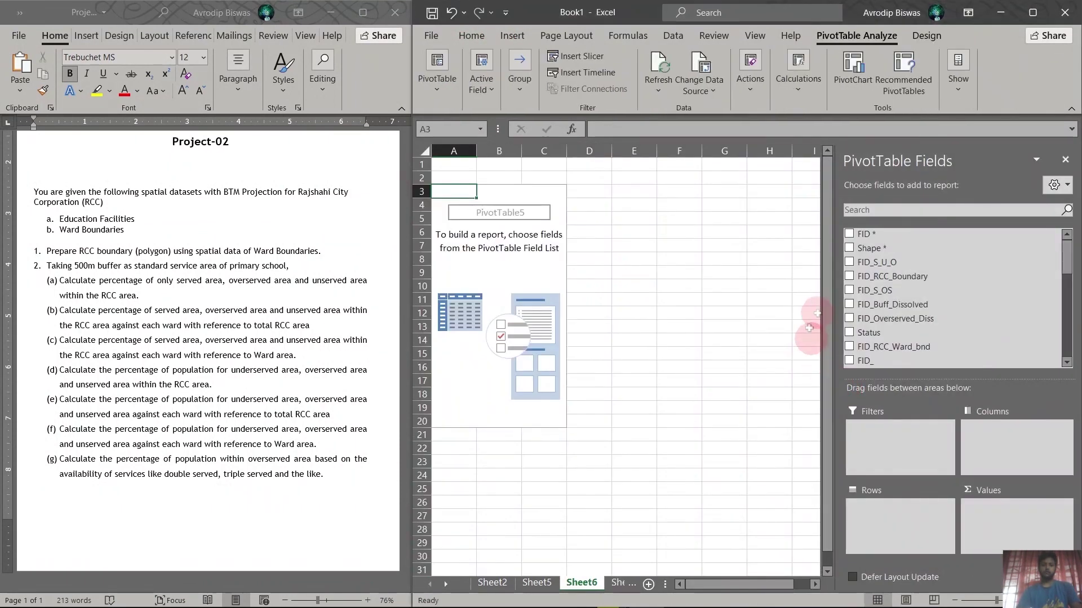
Put Shape_Area in the third PivotTable's values, RCC_WARD_I in its rows and Status in its columns.
scroll(924, 319, "down", 8)
left_click_drag(904, 341, 999, 524)
scroll(926, 327, "up", 8)
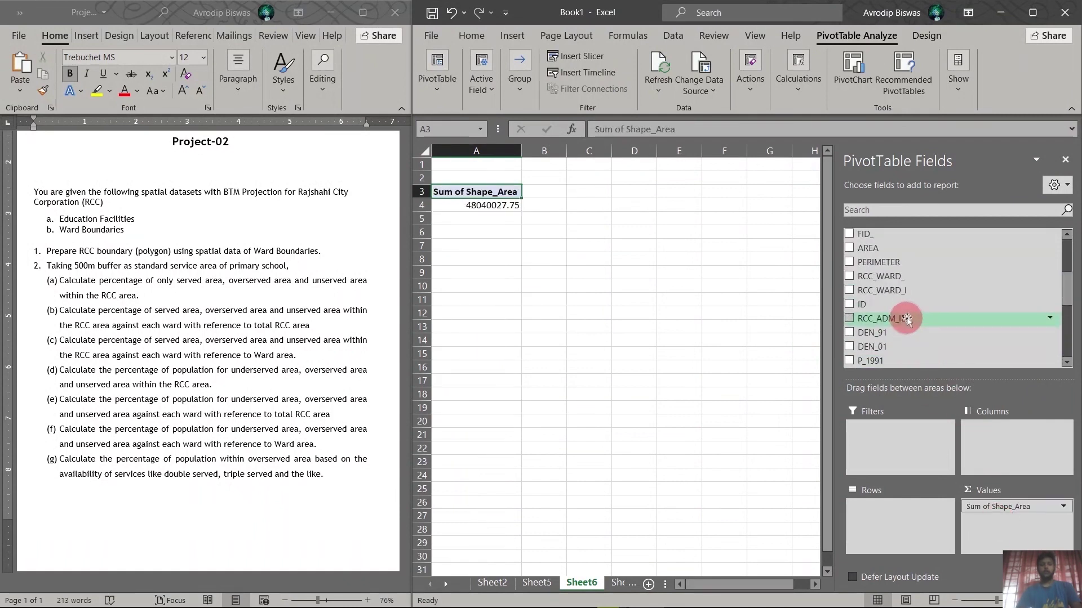
left_click_drag(896, 290, 910, 521)
left_click_drag(901, 330, 997, 442)
scroll(909, 323, "up", 2)
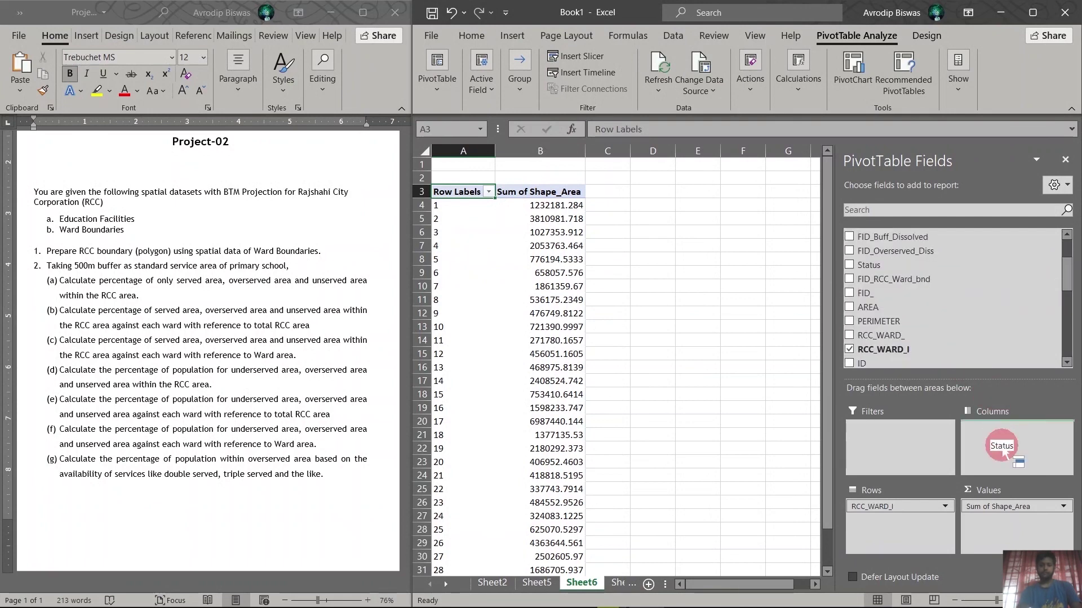
Show the summed Shape_Area values as % of Row Total and check the status shares within the wards.
left_click(1028, 507)
left_click(1016, 491)
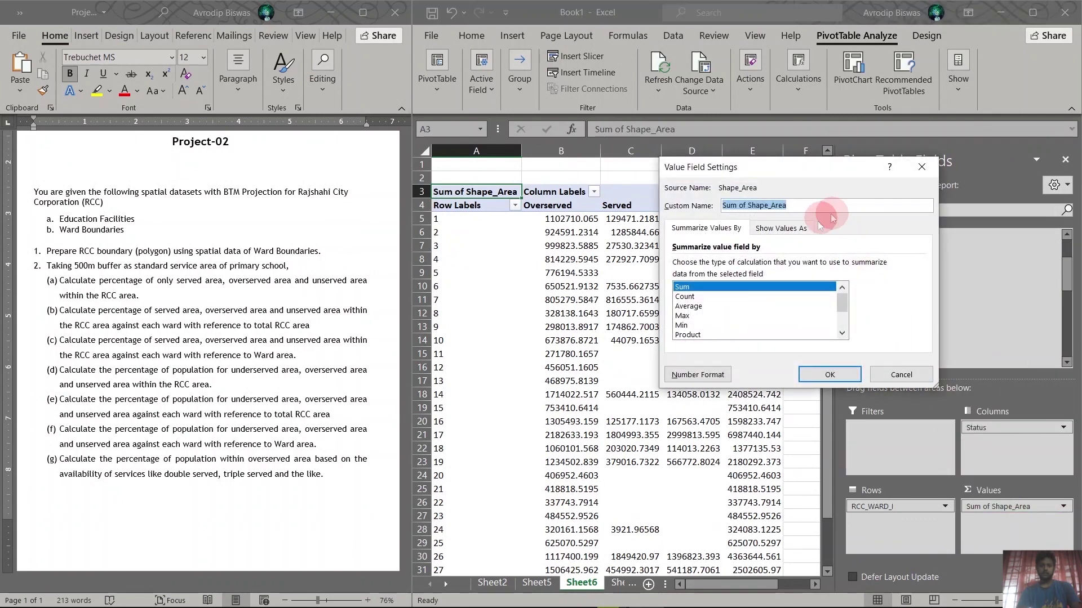
left_click(795, 228)
left_click(890, 265)
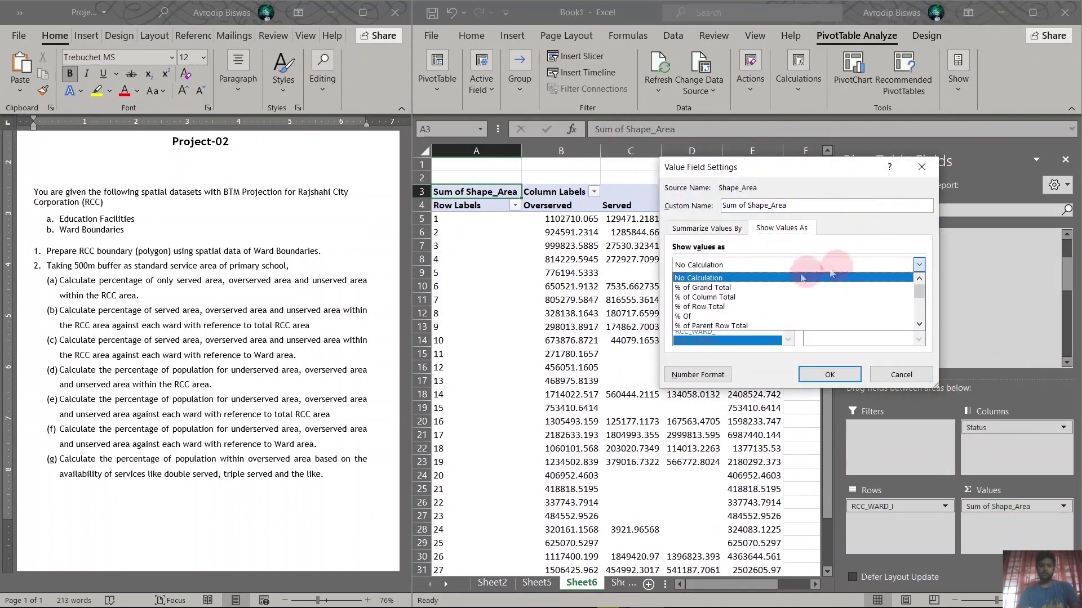
left_click(713, 307)
left_click(830, 375)
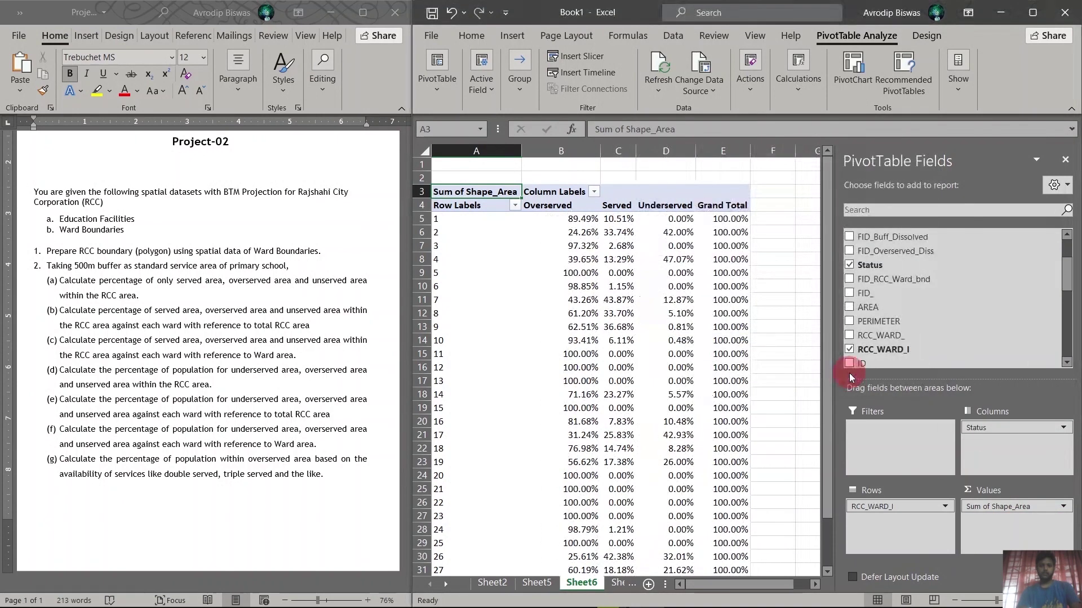
scroll(630, 304, "down", 4)
scroll(676, 343, "up", 4)
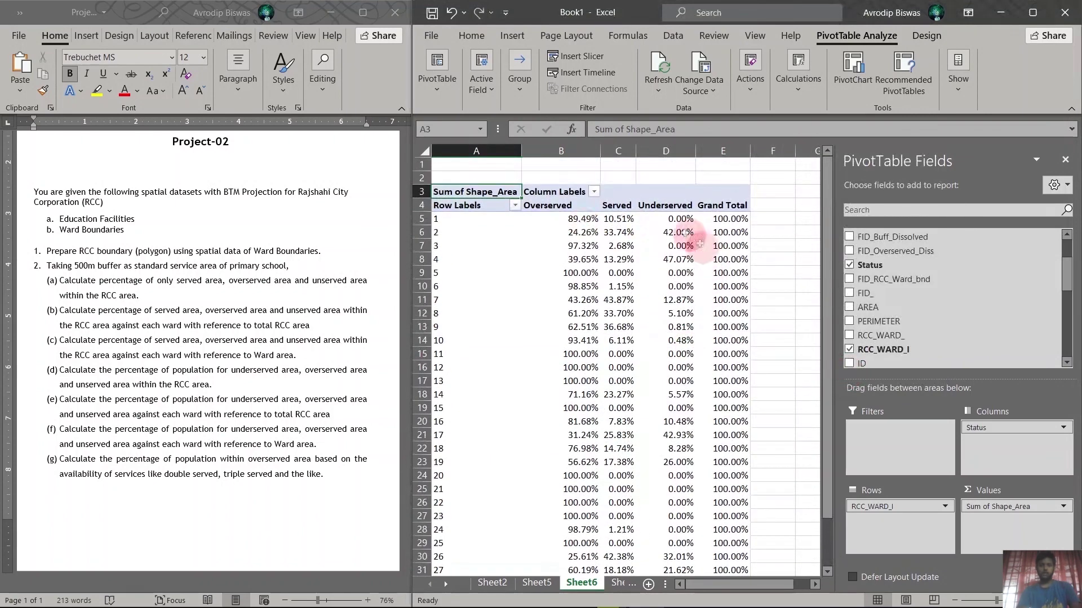
left_click(574, 220)
left_click(648, 219)
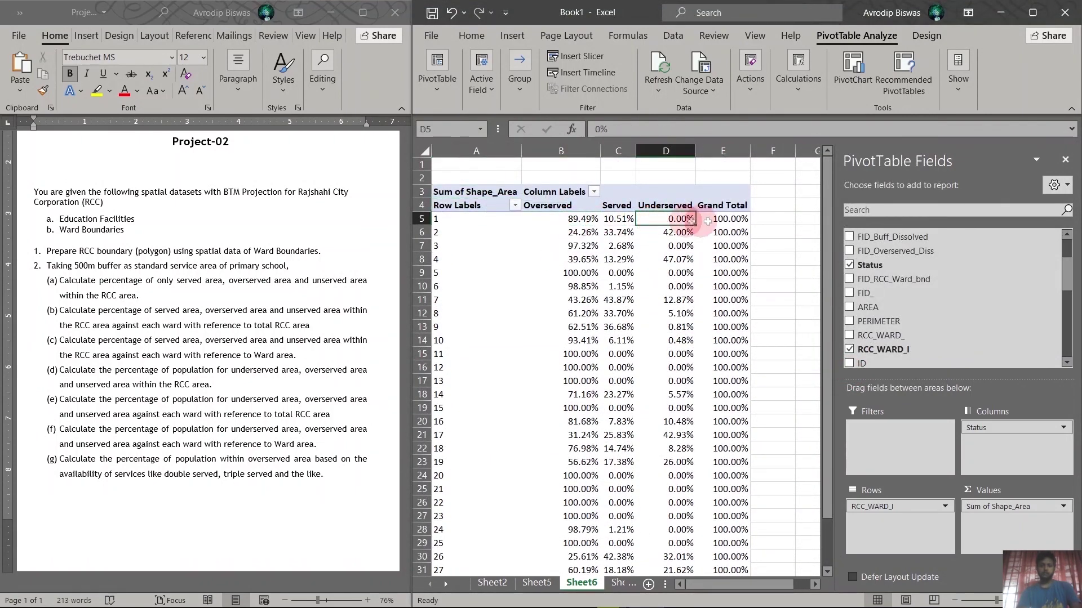
left_click(721, 218)
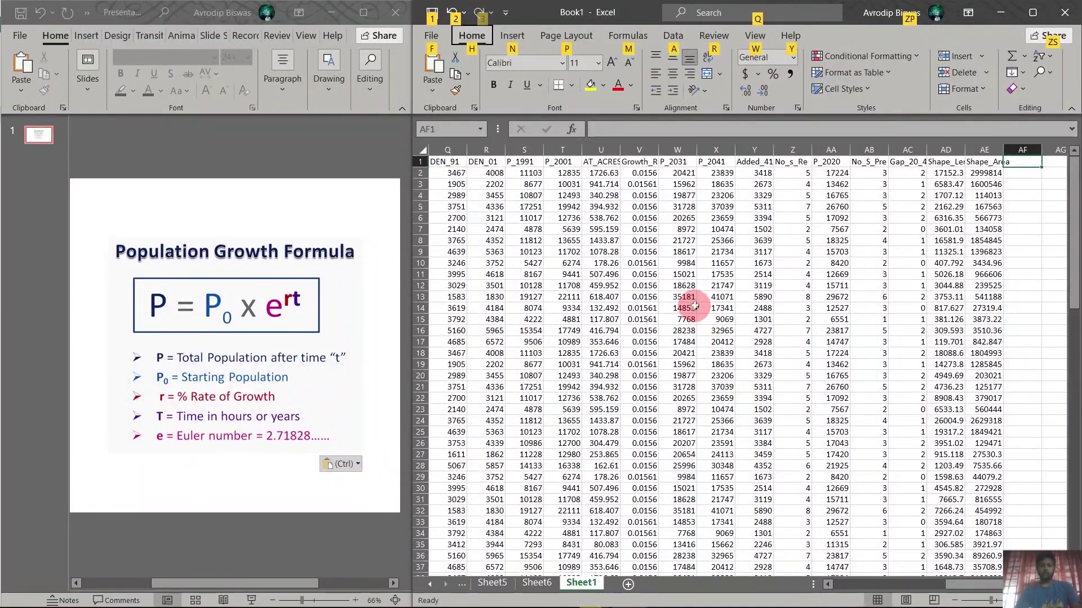
Enter the column header Pop_2022 in cell AF1 of Sheet1, beside the Shape_Area column.
left_click(754, 274)
left_click(1027, 197)
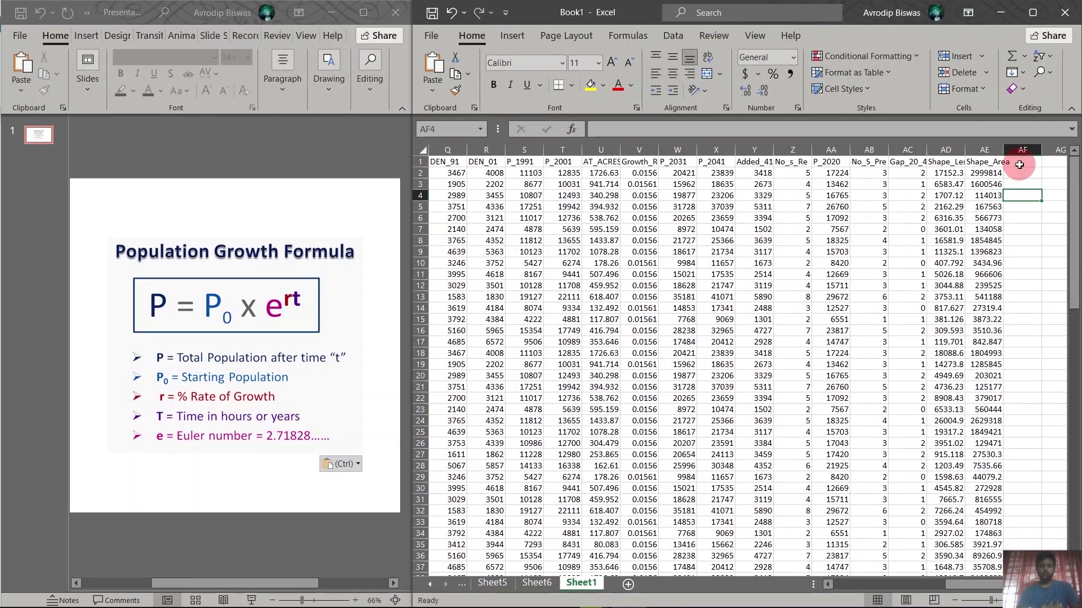
left_click(1020, 165)
type("Pop_2022")
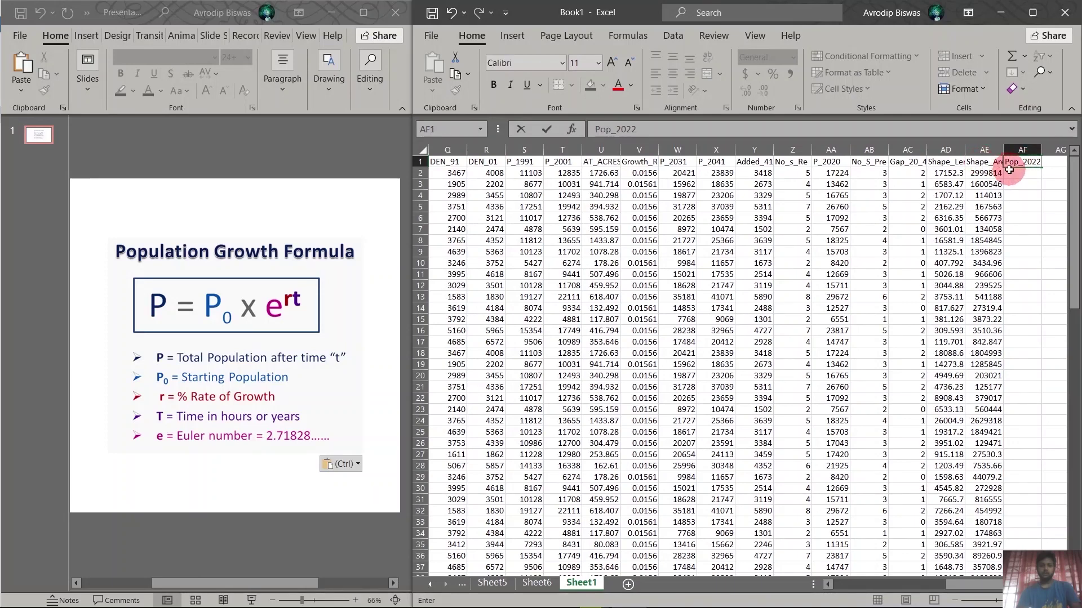
Start the Pop_2022 formula in cell AF2 of Sheet1 with the 2001 population T2 multiplied by POWER with the base 2.71828.
left_click(1009, 171)
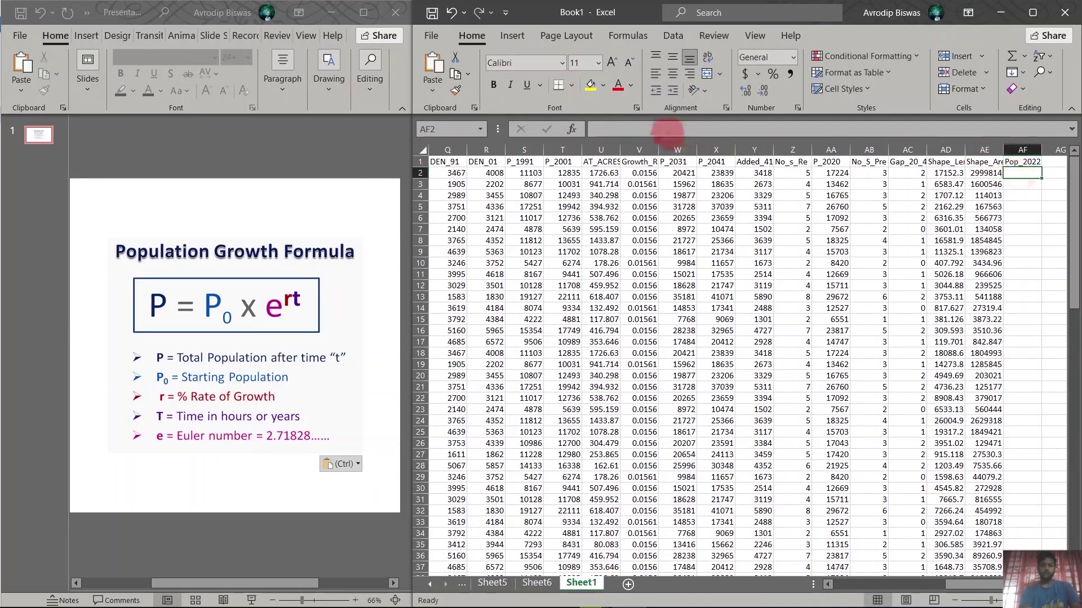
left_click(667, 130)
type("=")
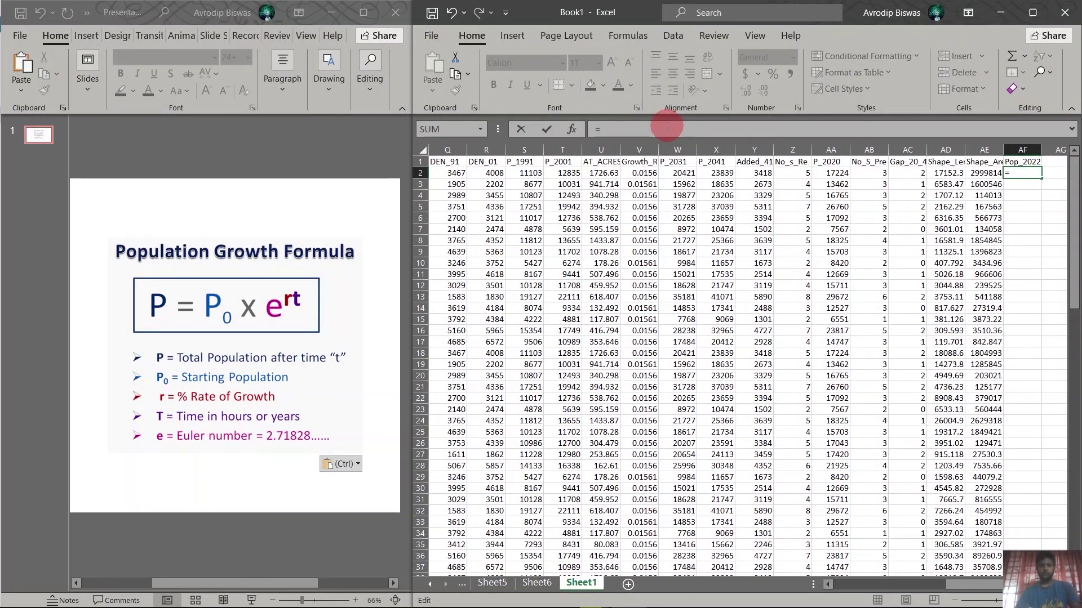
left_click(570, 150)
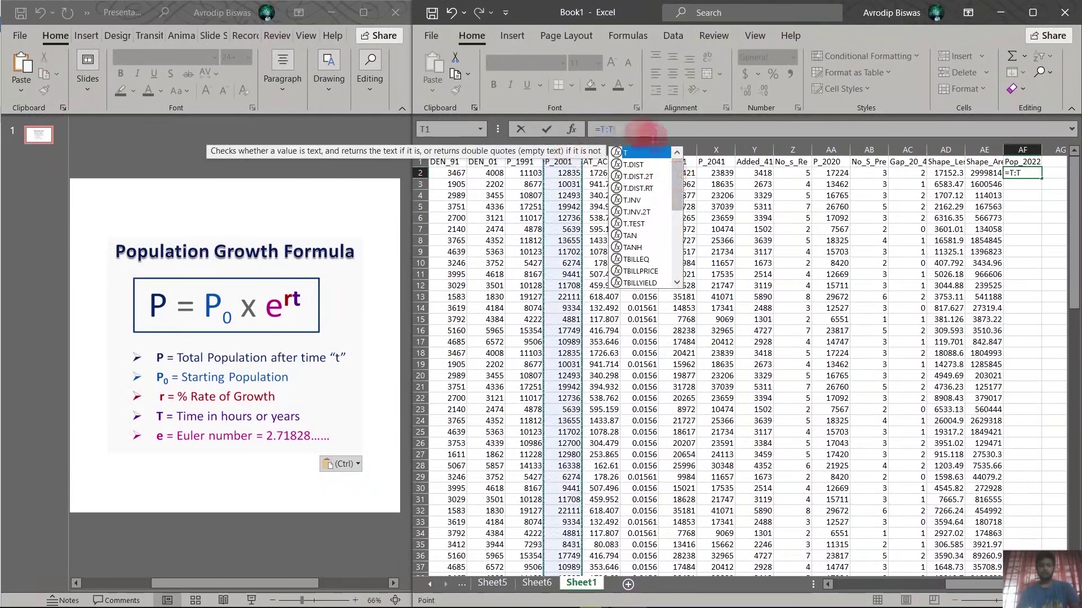
left_click(562, 173)
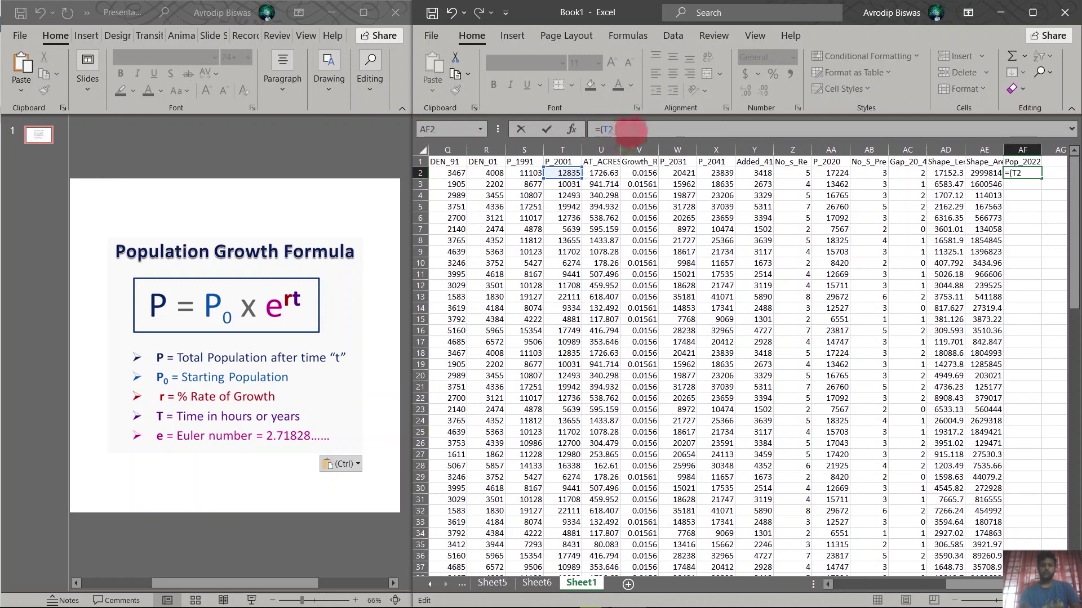
type("*")
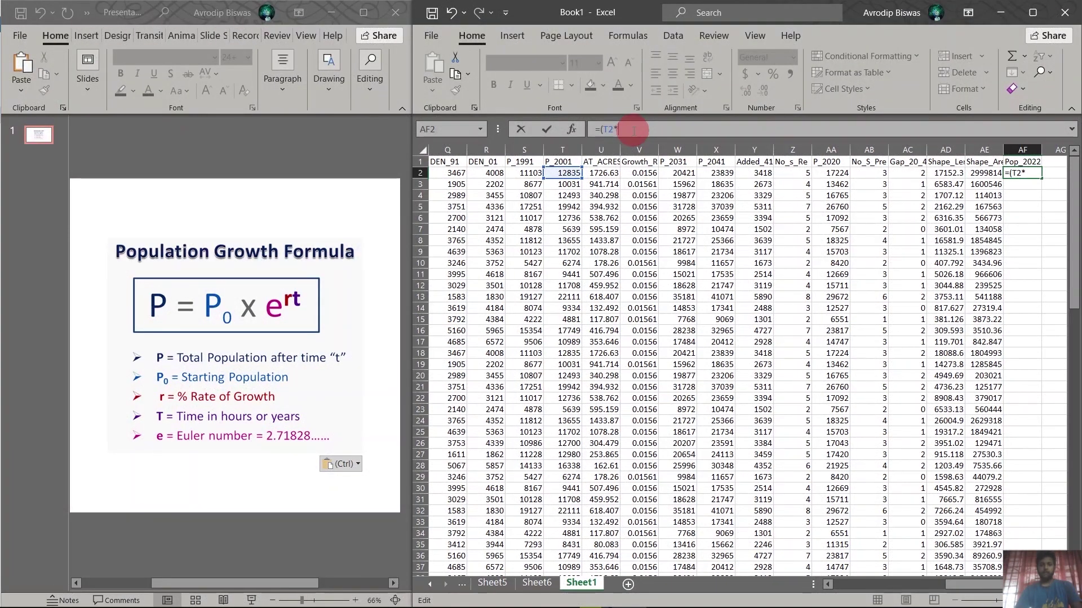
type("Po")
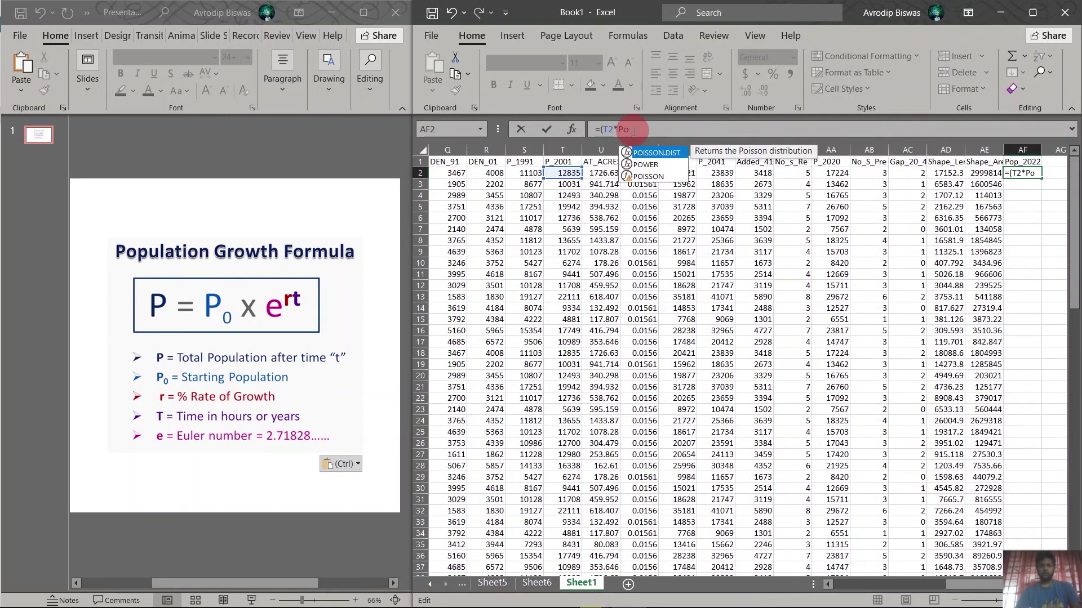
double_click(645, 167)
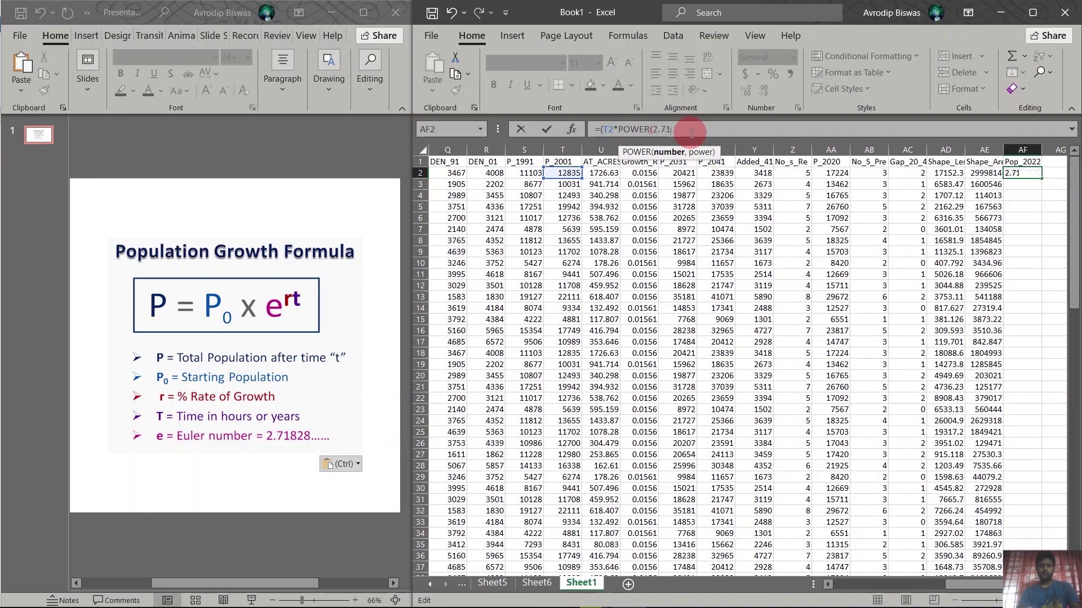
type("828")
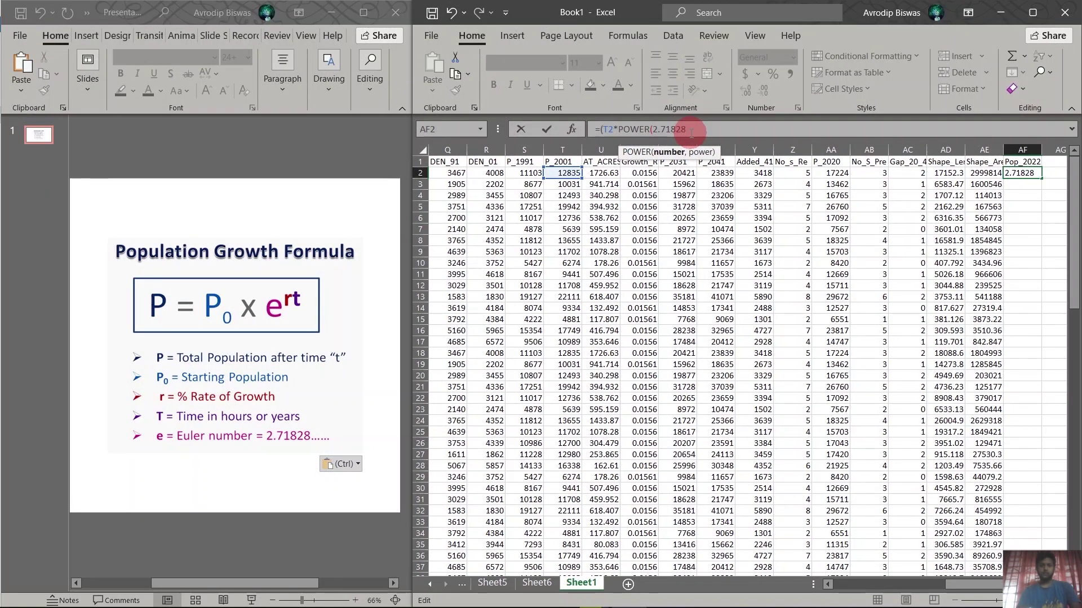
Complete the AF2 formula with the exponent V2*(2022-2001), so it reads =(T2*POWER(2.71828,(V2*(2022-2001)))).
type(",")
type("()")
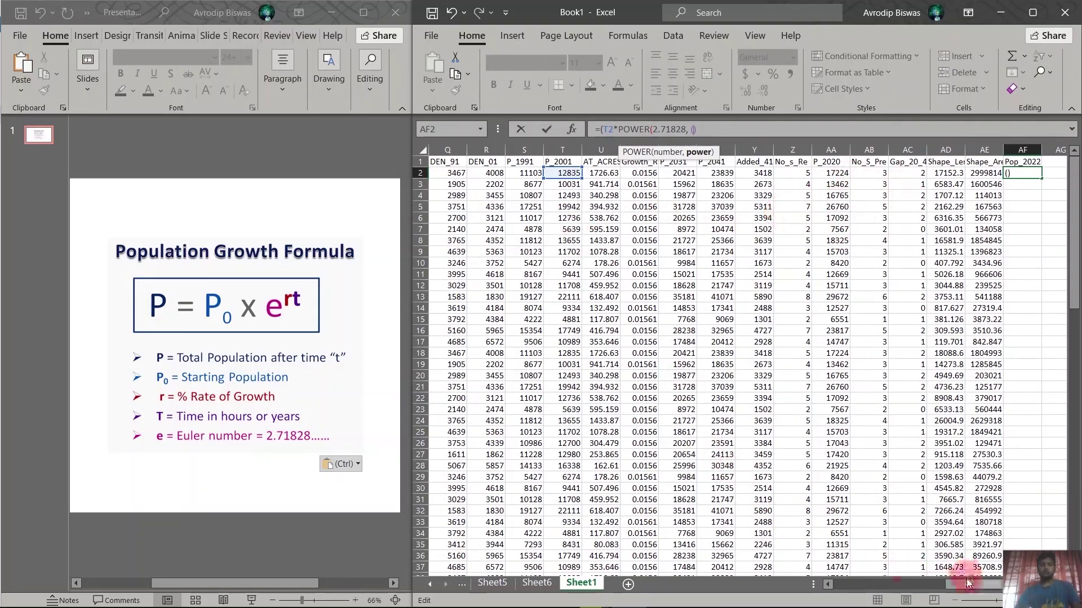
left_click_drag(968, 584, 918, 589)
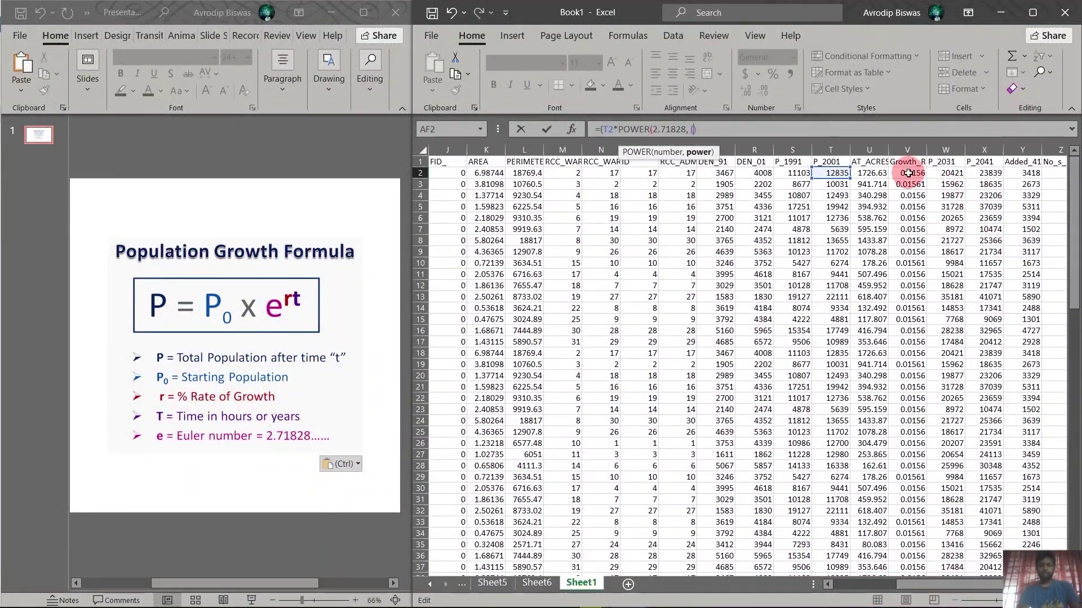
left_click(908, 173)
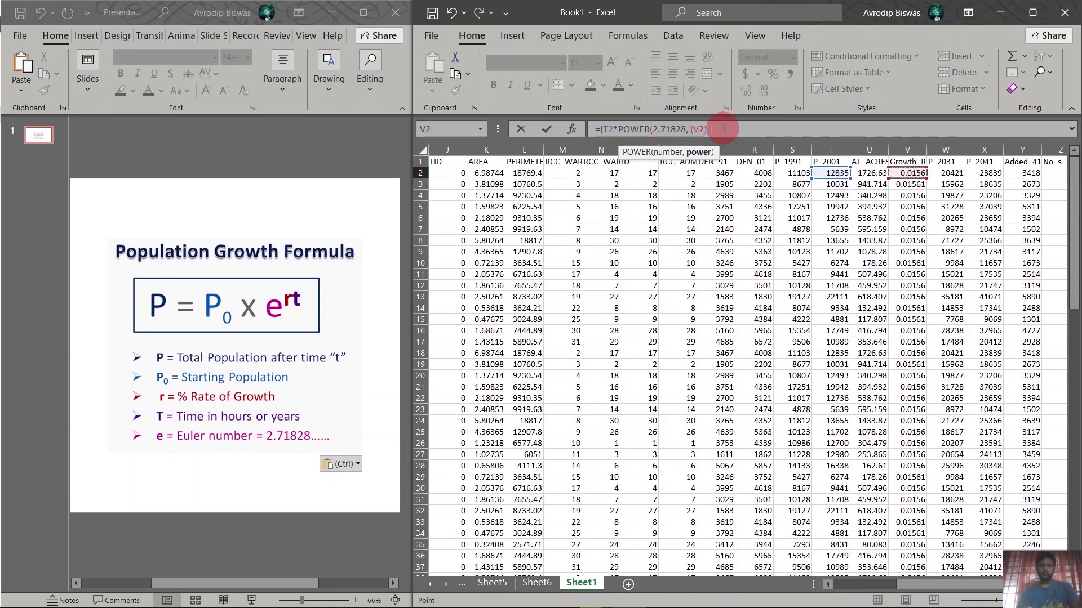
type("*")
type("(2022")
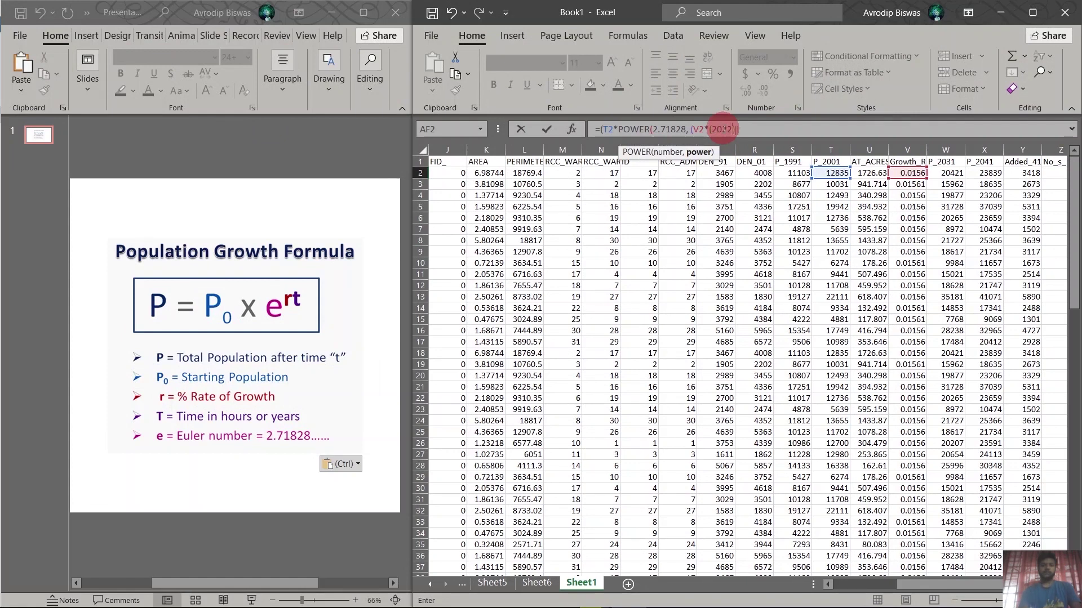
type("-")
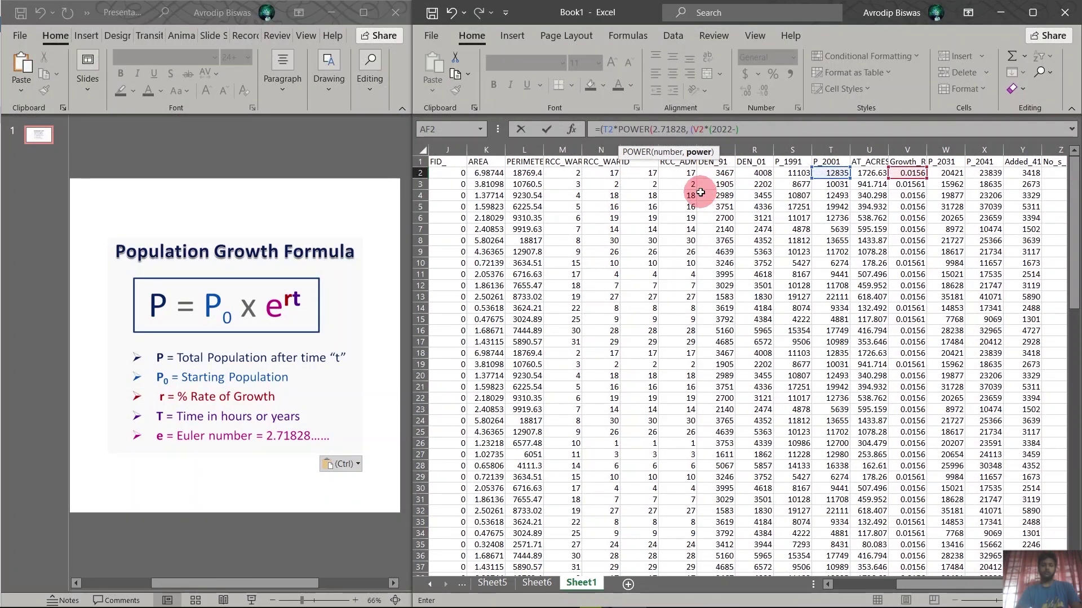
type("2001")
key("Return")
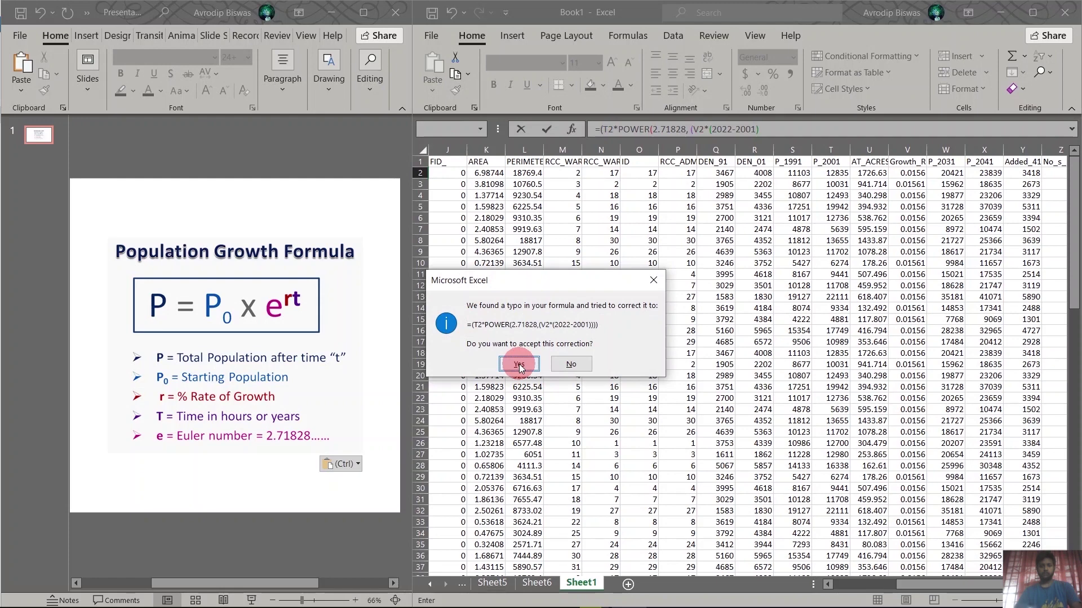
left_click(519, 365)
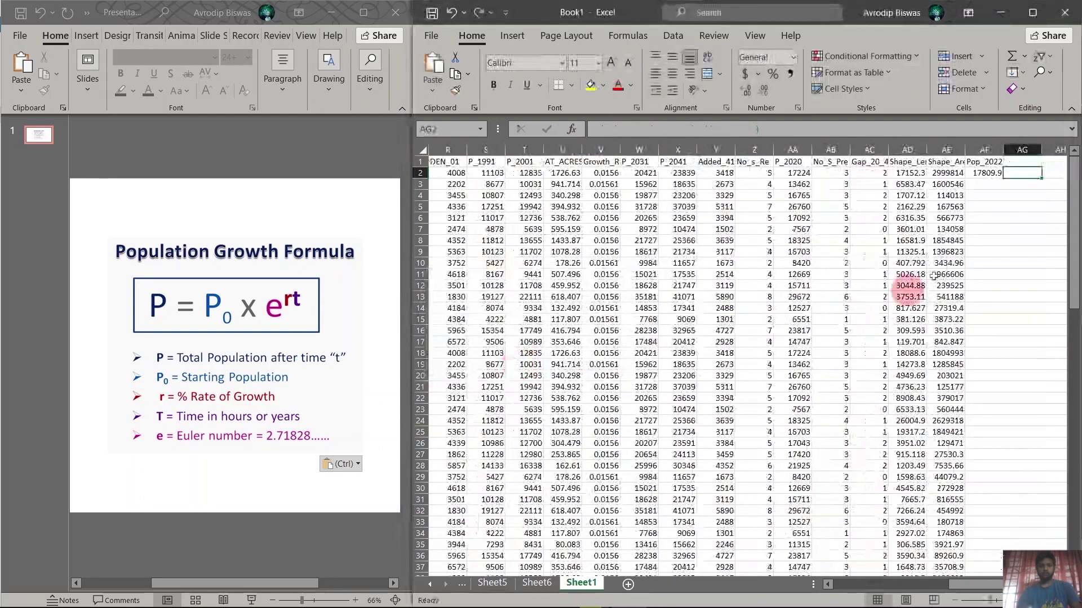
Format the Pop_2022 column AF as Number with 0 decimal places.
left_click(986, 173)
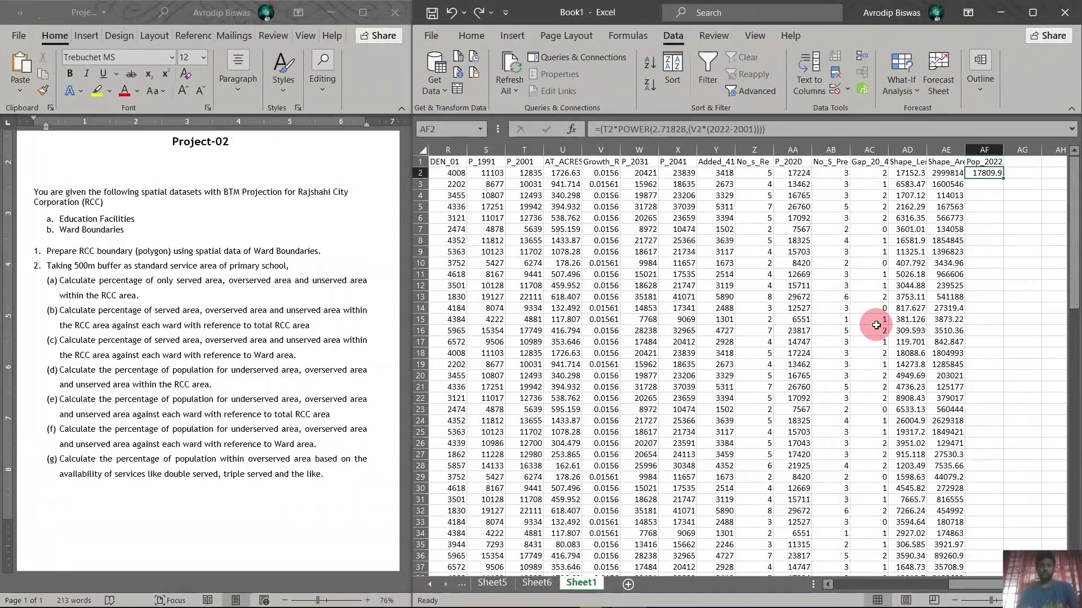
left_click(903, 286)
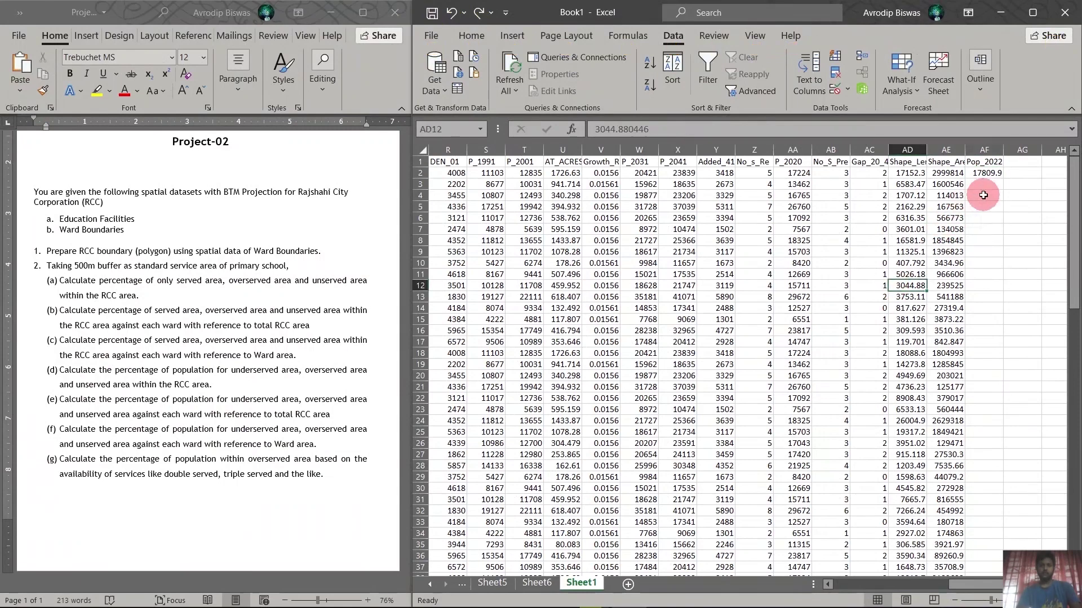
left_click(986, 150)
right_click(988, 150)
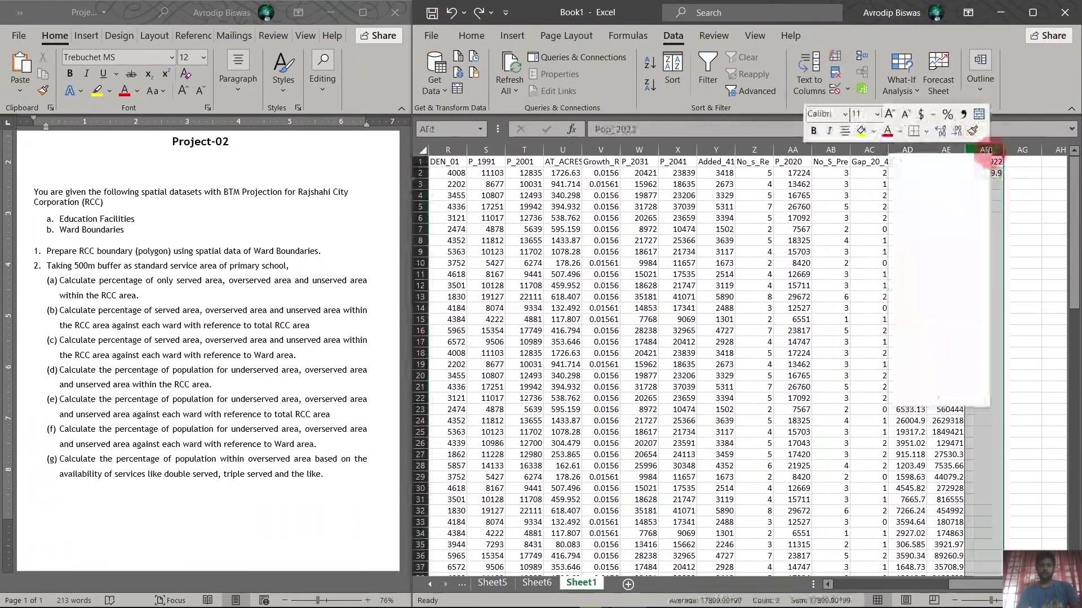
left_click(932, 326)
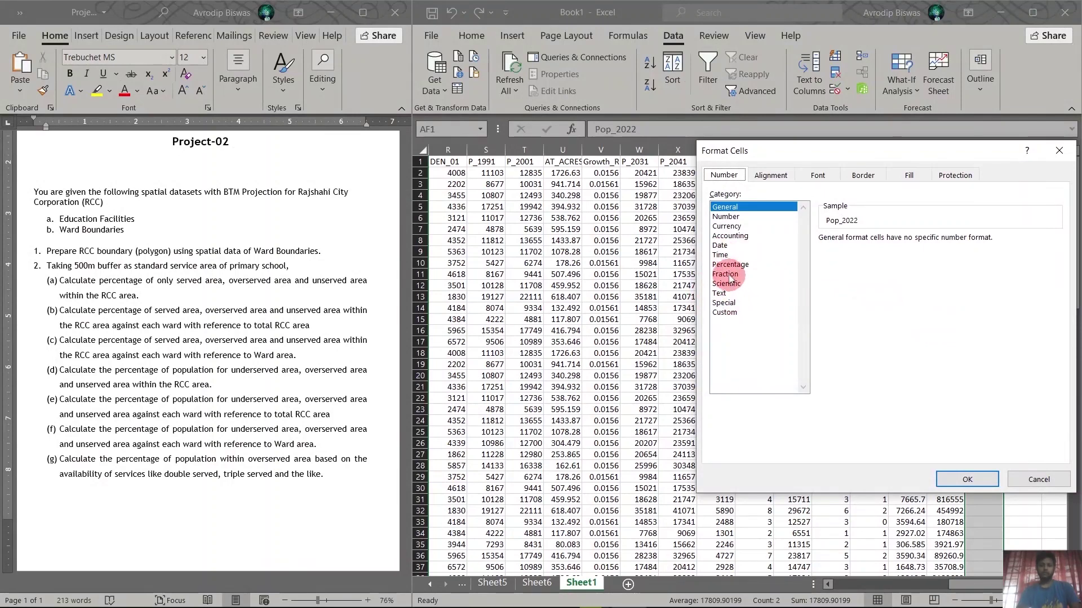
left_click(726, 217)
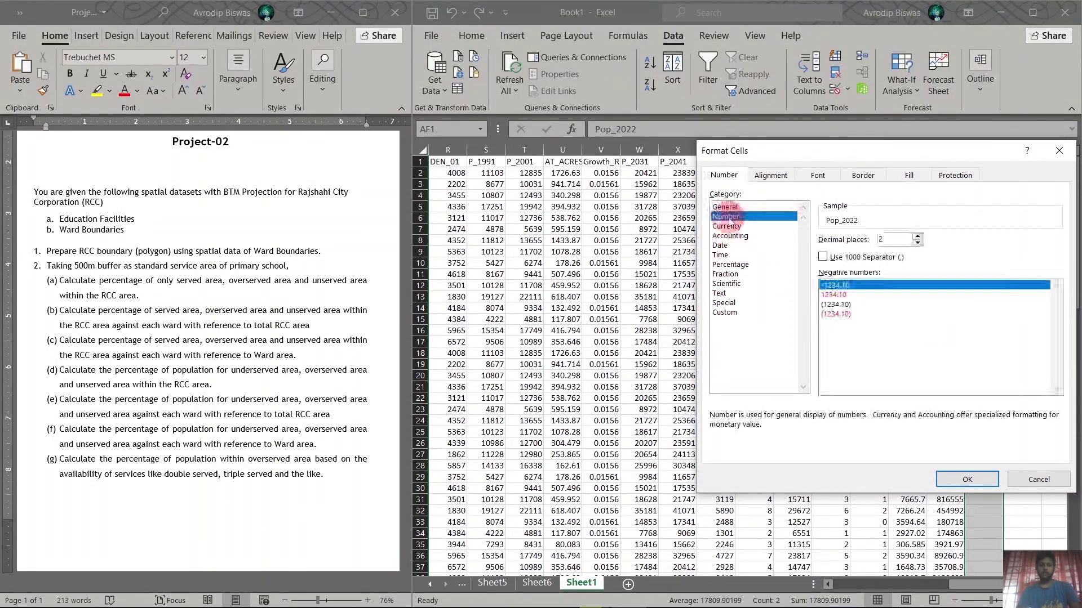
left_click(918, 243)
left_click(918, 244)
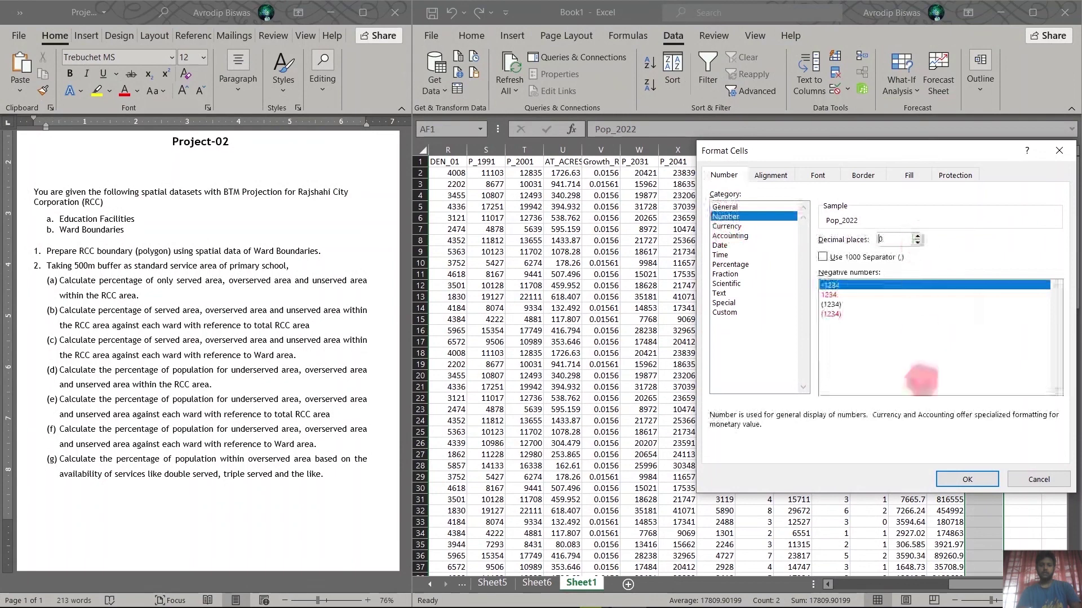
left_click(977, 484)
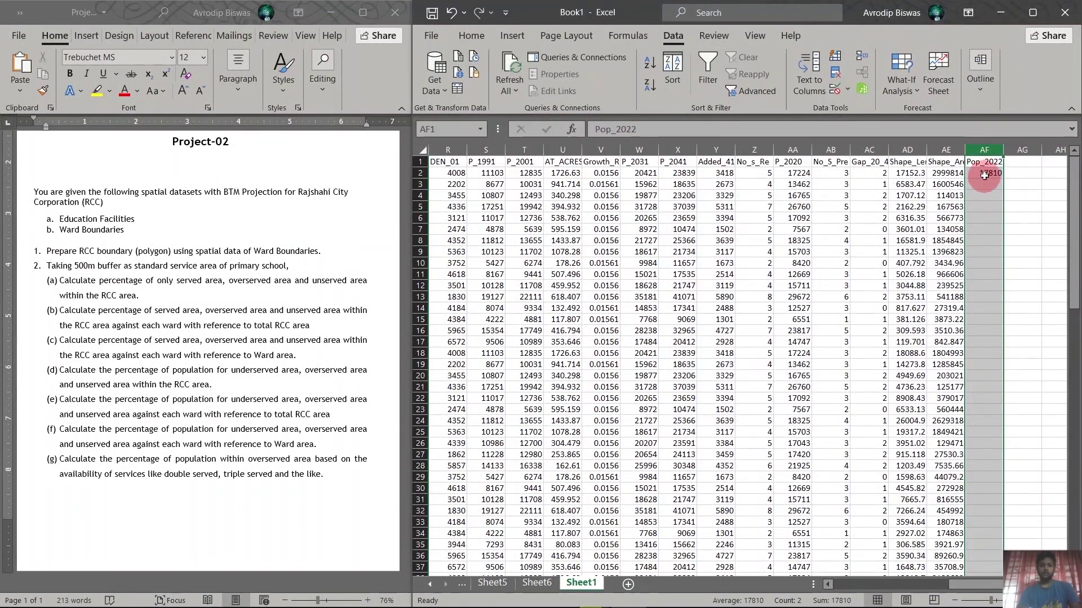
Fill the population formula from AF2 down the Pop_2022 column to the last data row, 67.
left_click(984, 172)
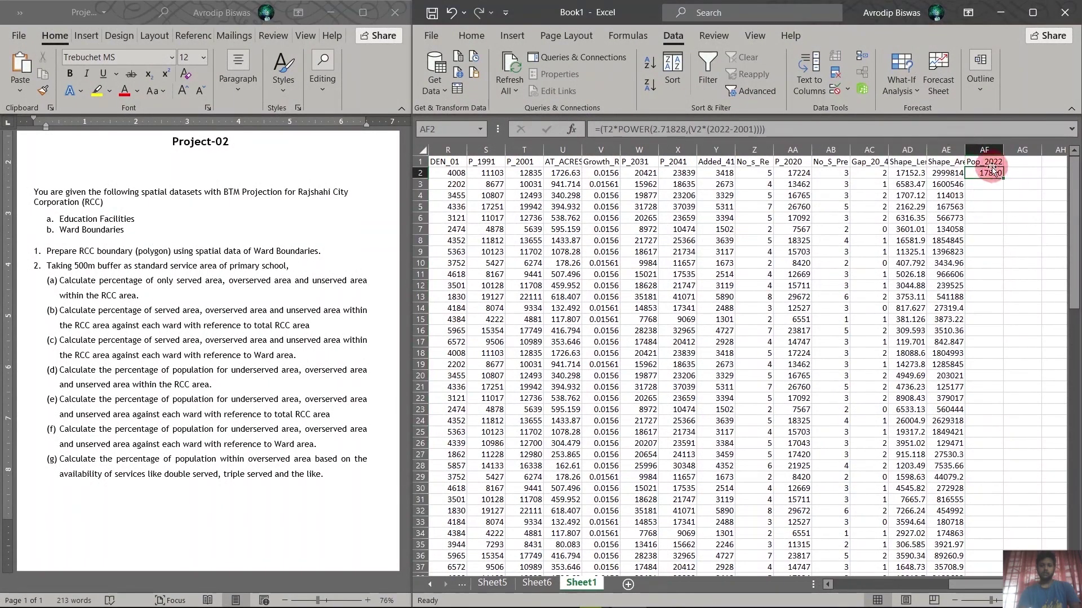
left_click_drag(1003, 177, 1007, 549)
scroll(897, 340, "up", 10)
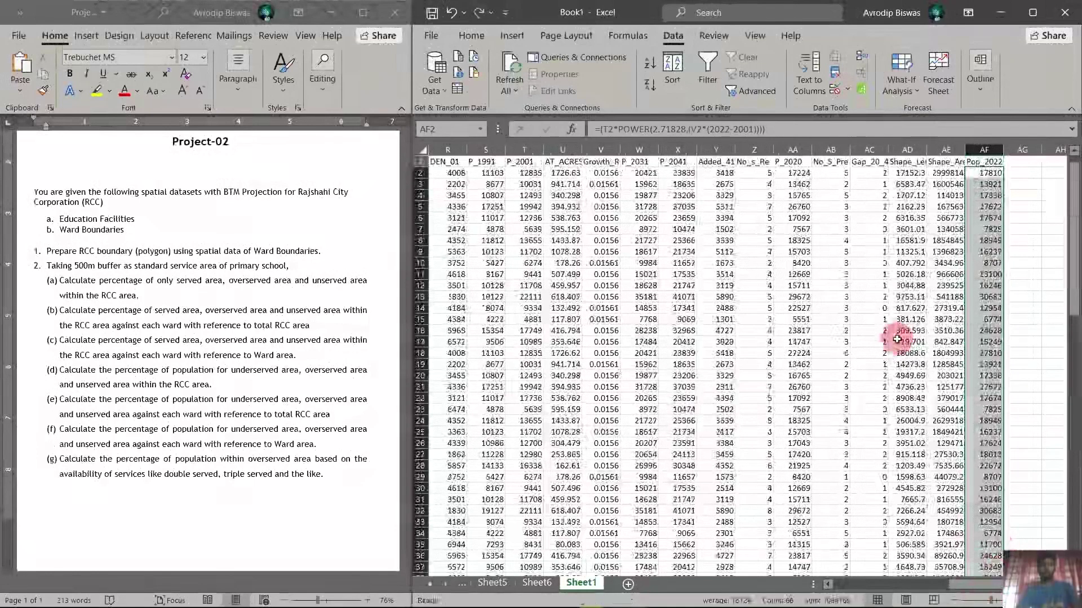
left_click(980, 263)
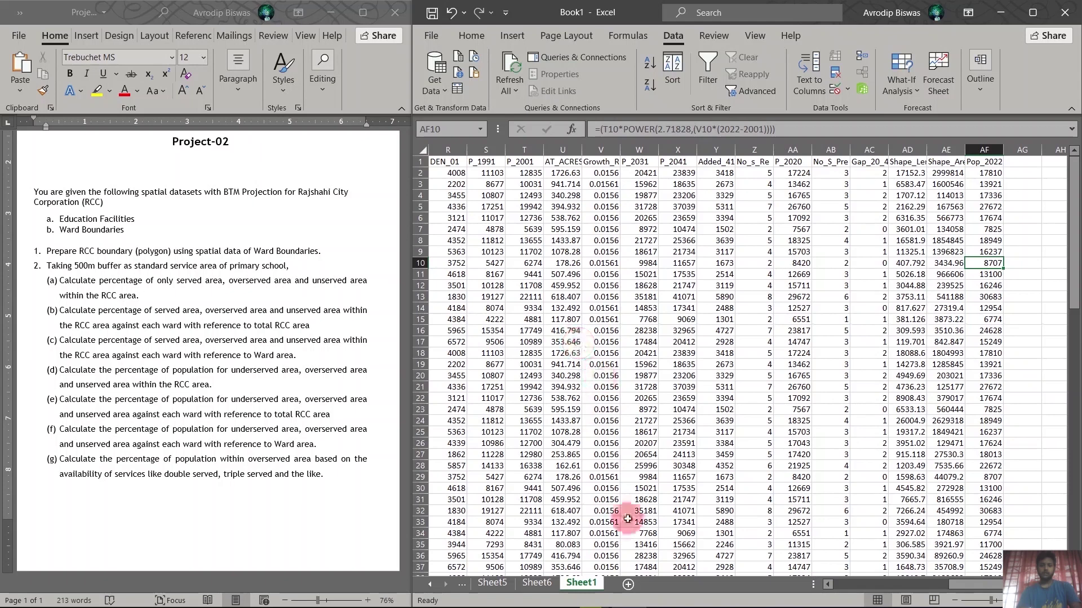
Create a fourth PivotTable on a new worksheet from the Sheet1 range $A$1:$AF$67.
left_click(568, 300)
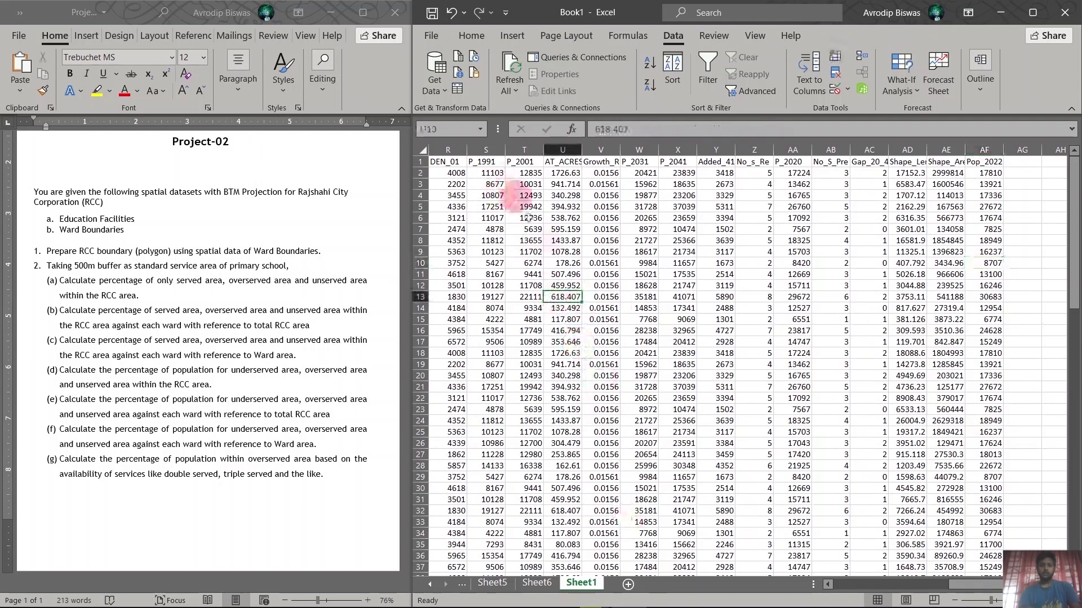
left_click(602, 308)
key("ctrl+a")
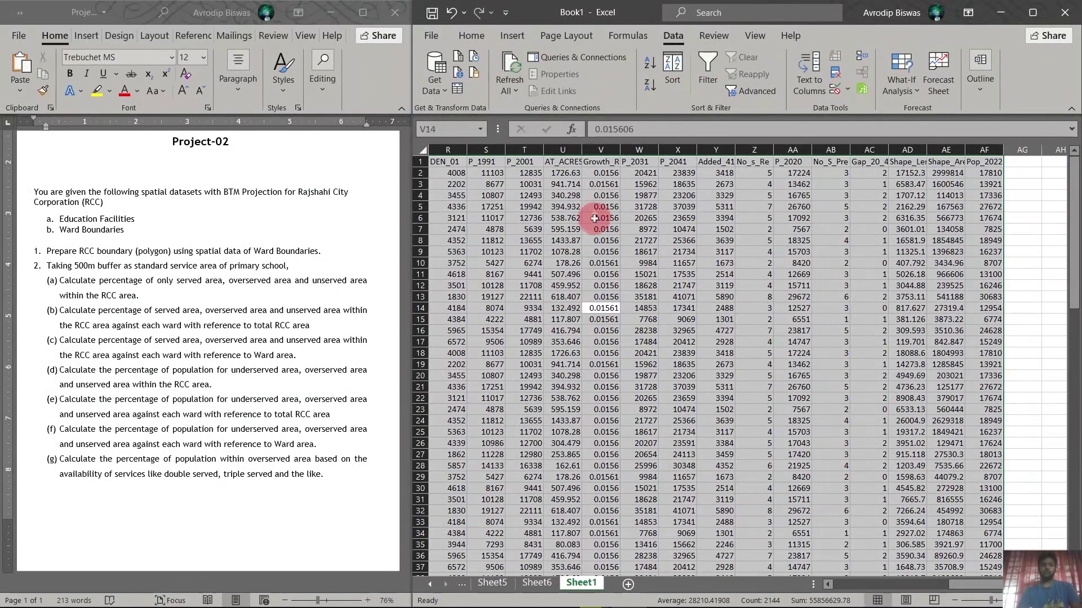
left_click(522, 39)
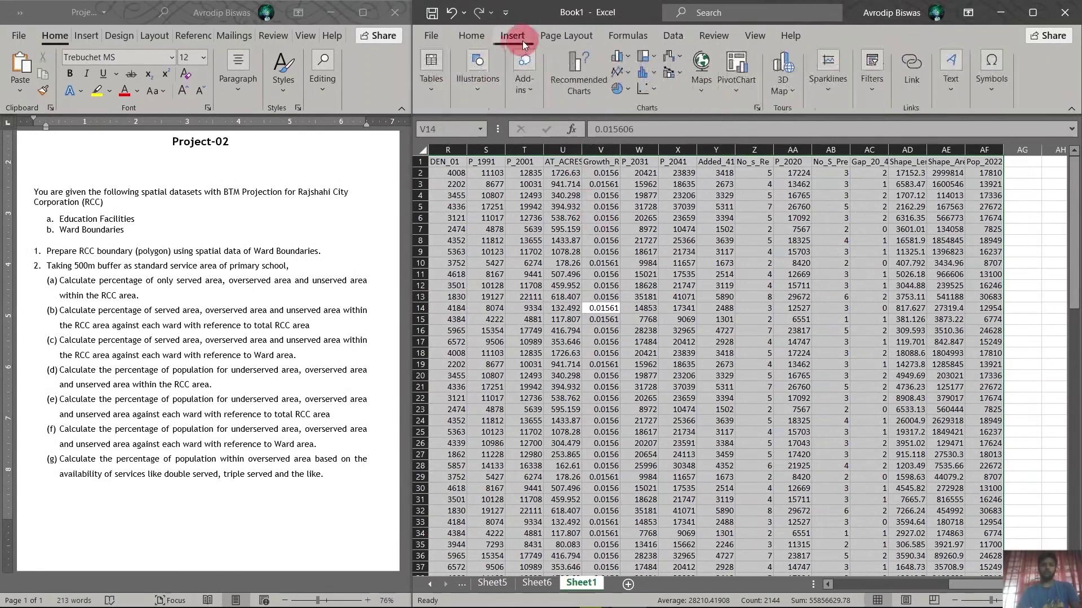
left_click(432, 79)
left_click(440, 130)
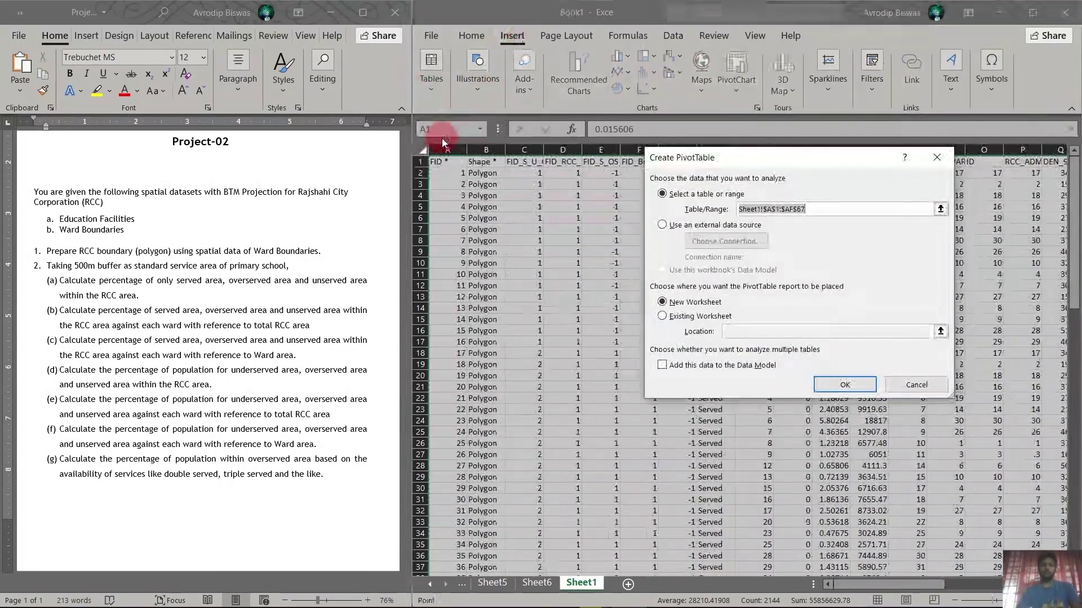
left_click(846, 386)
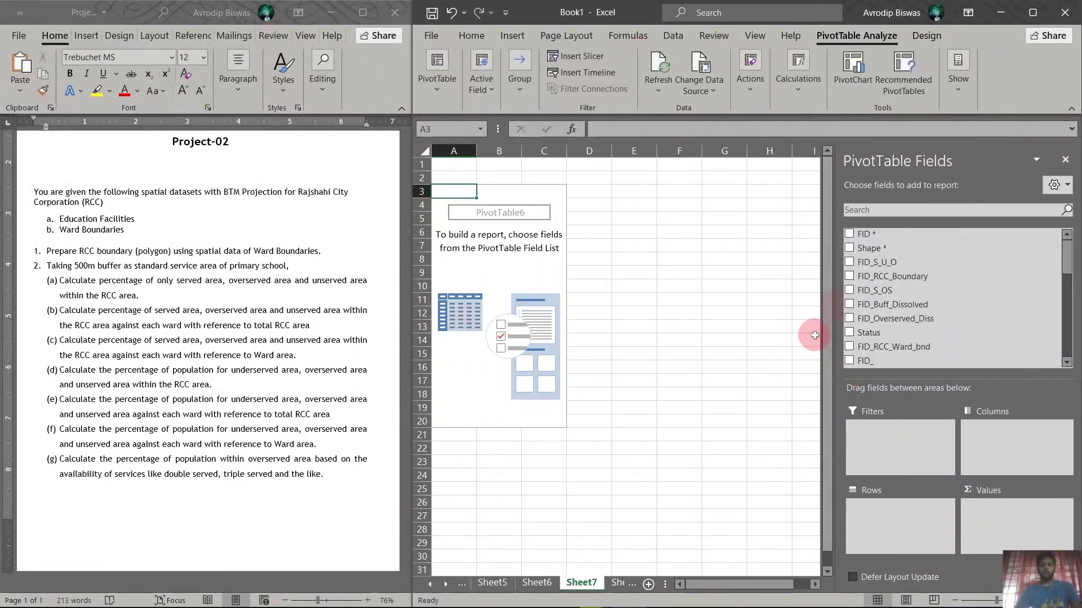
Put Pop_2022 in the fourth PivotTable's values as a sum and Status in its rows.
scroll(928, 314, "down", 10)
mouse_move(932, 349)
left_mouse_down()
mouse_move(595, 302)
mouse_move(730, 300)
mouse_move(924, 372)
mouse_move(1009, 541)
mouse_move(1007, 529)
left_mouse_up()
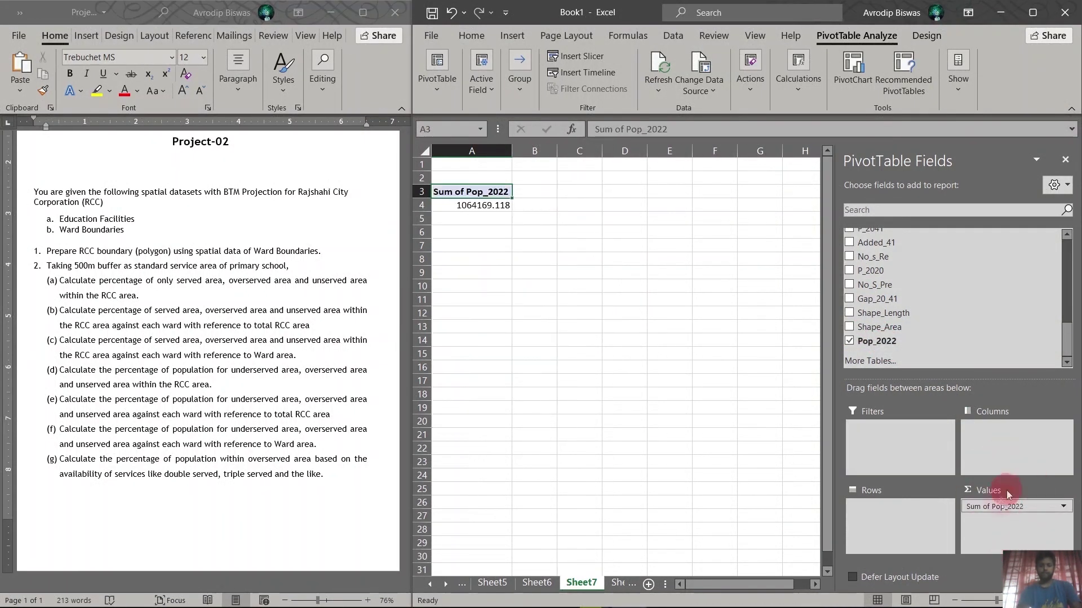
scroll(927, 326, "up", 4)
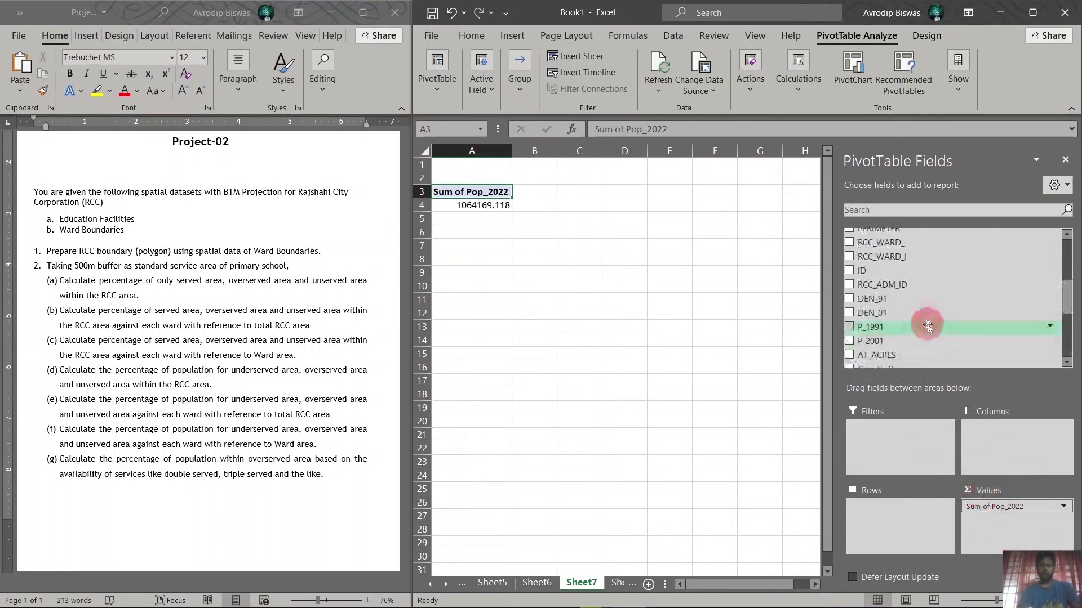
scroll(923, 324, "up", 1)
scroll(918, 320, "up", 3)
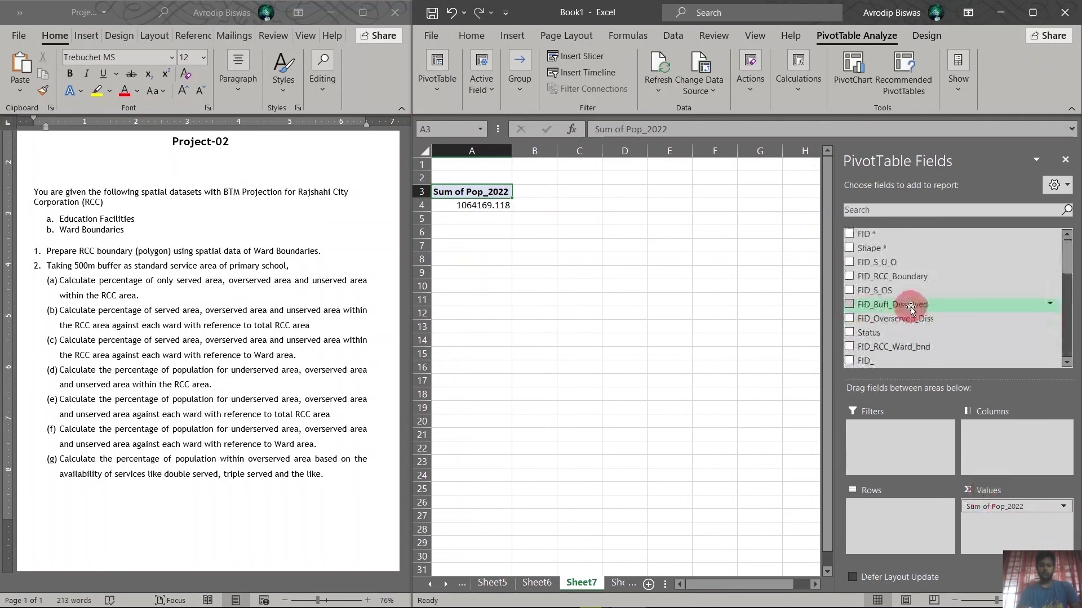
scroll(907, 319, "down", 1)
scroll(902, 307, "up", 1)
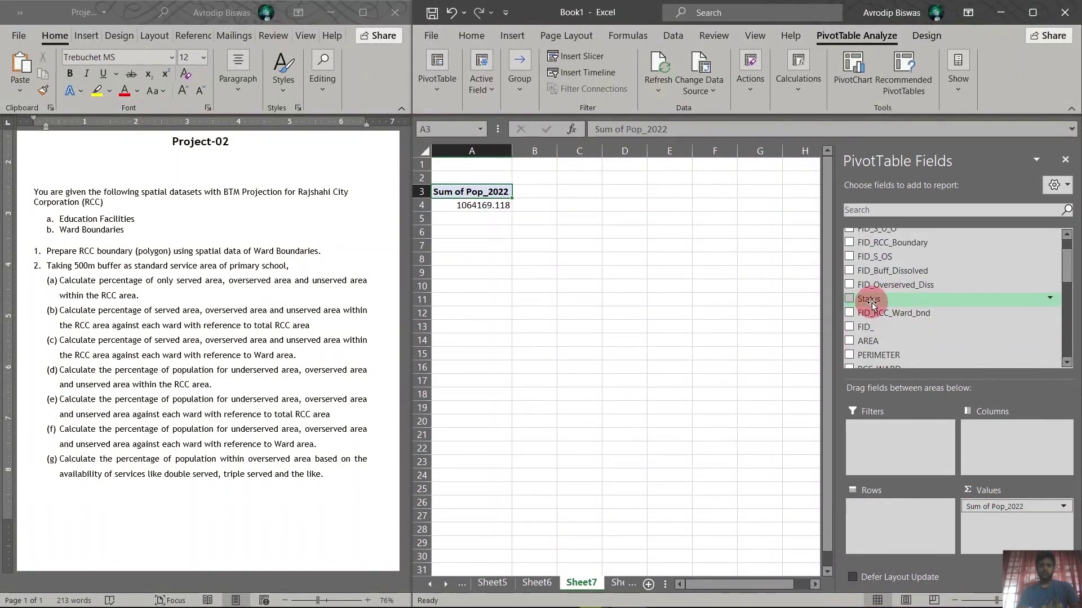
left_click_drag(869, 298, 887, 532)
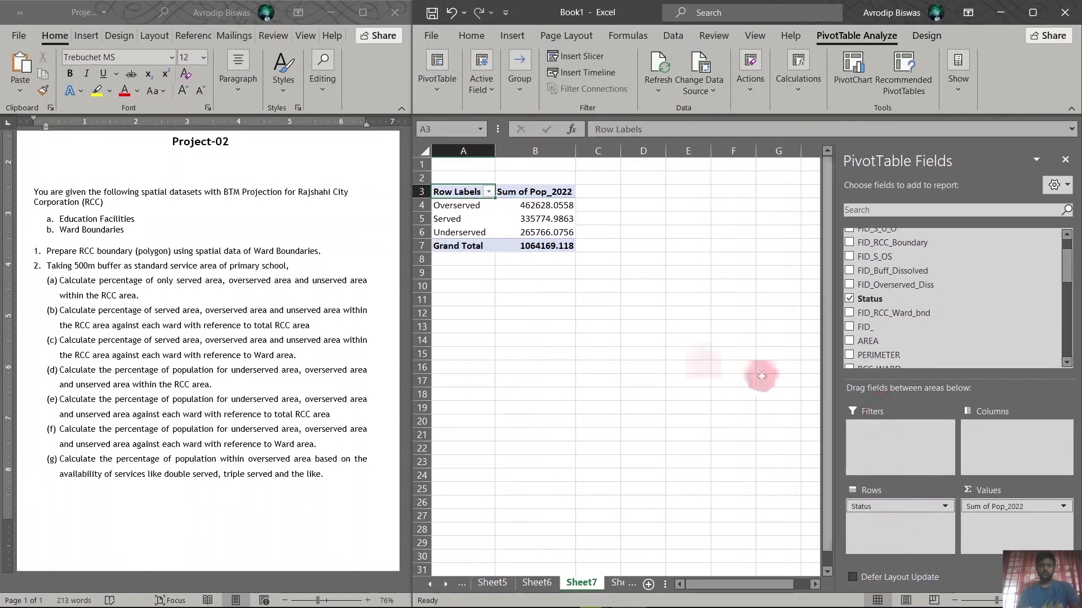
Show the fourth PivotTable's Sum of Pop_2022 values as % of Grand Total.
left_click(1063, 507)
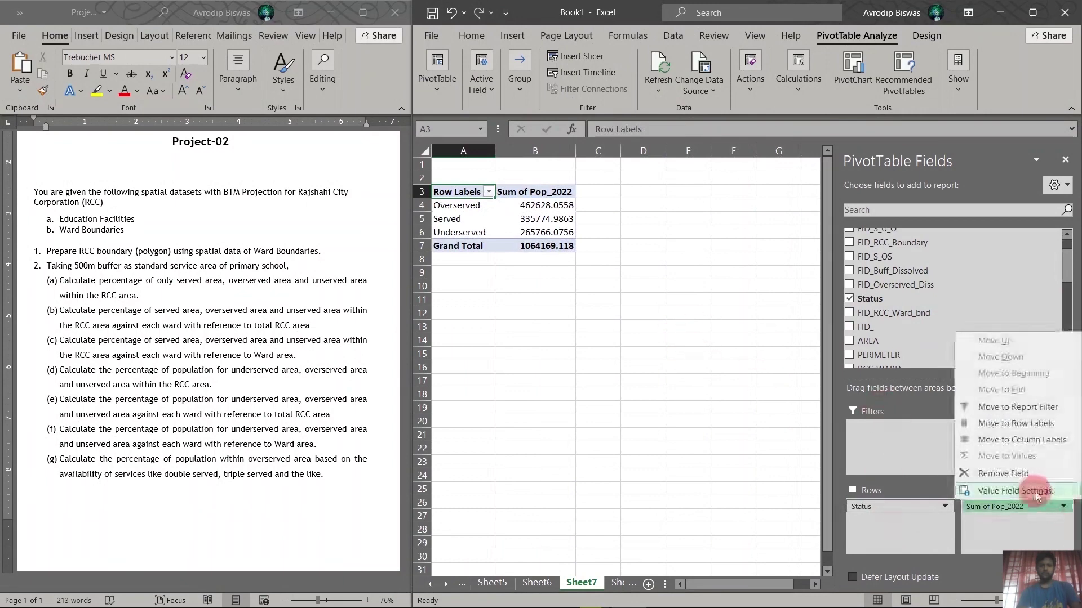
left_click(1031, 491)
left_click(792, 235)
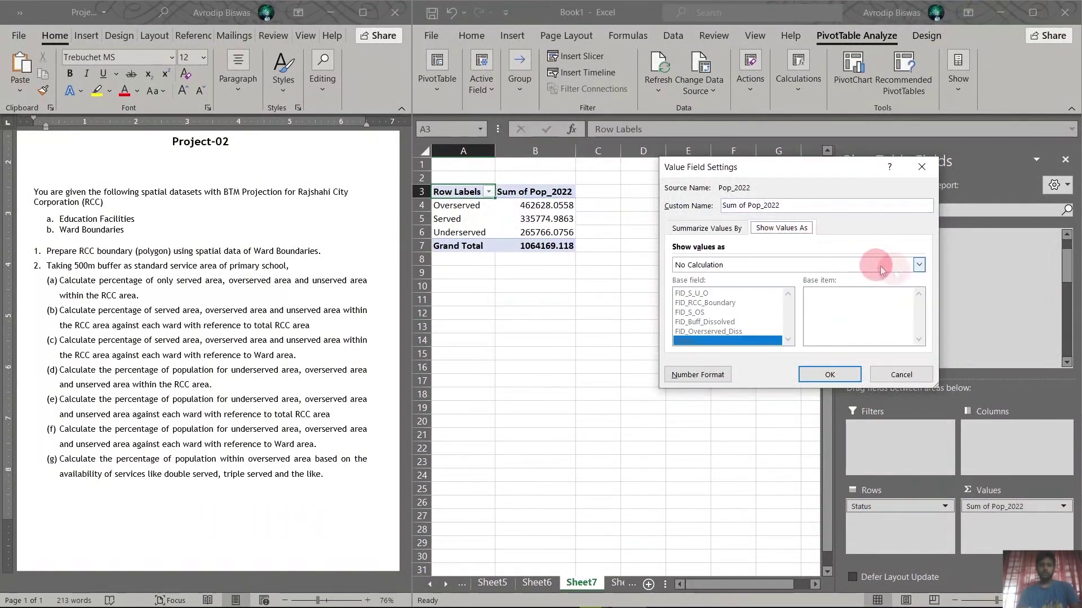
left_click(918, 265)
left_click(771, 297)
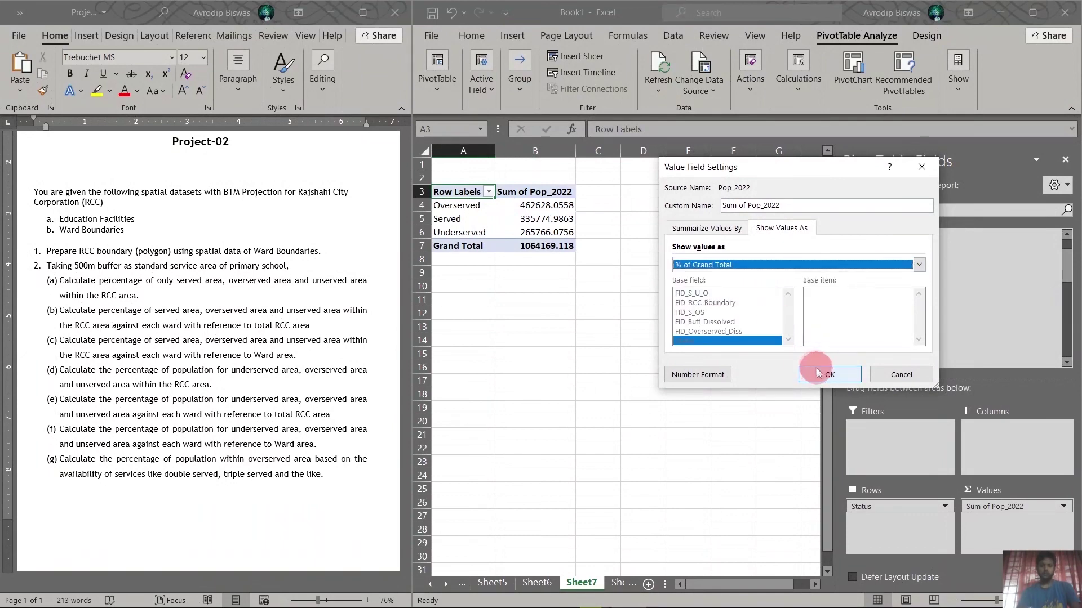
left_click(817, 375)
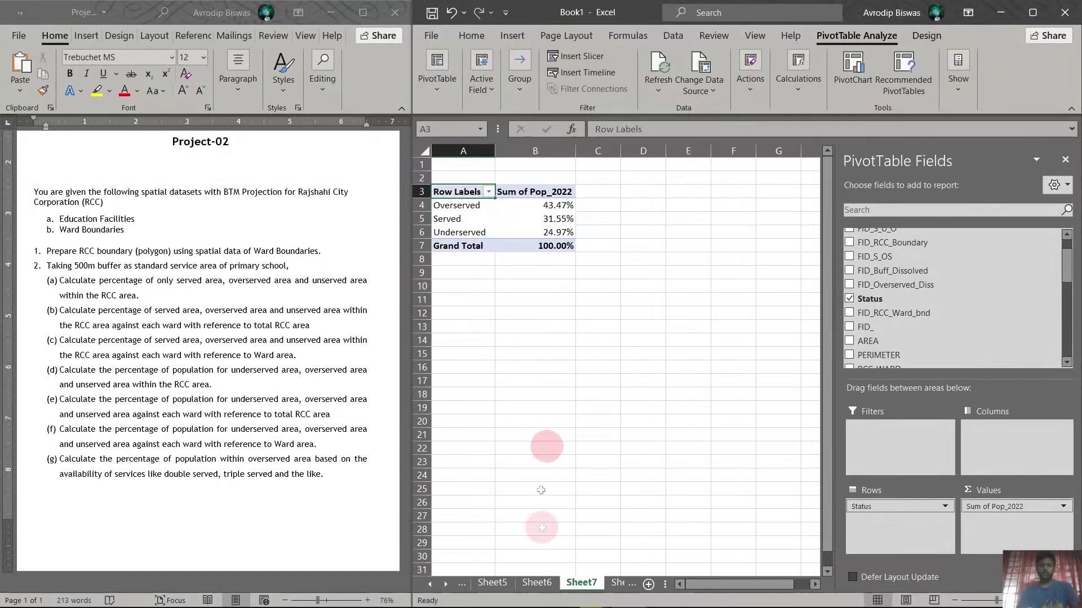
Create a fifth PivotTable on a new worksheet from the Sheet1 range $A$1:$AF$67.
left_click(623, 584)
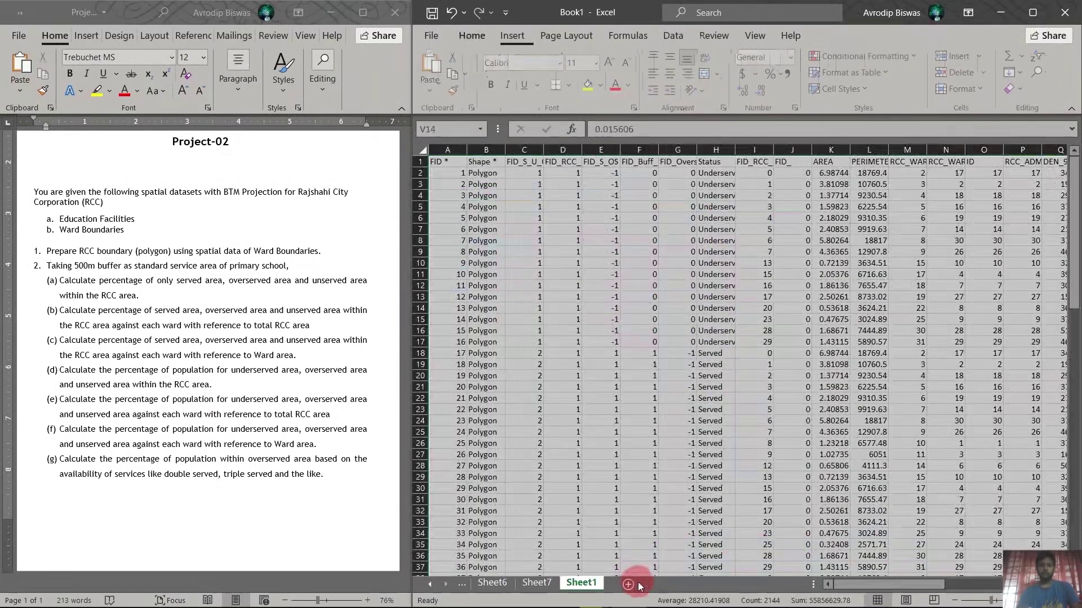
left_click(512, 35)
left_click(436, 92)
left_click(445, 134)
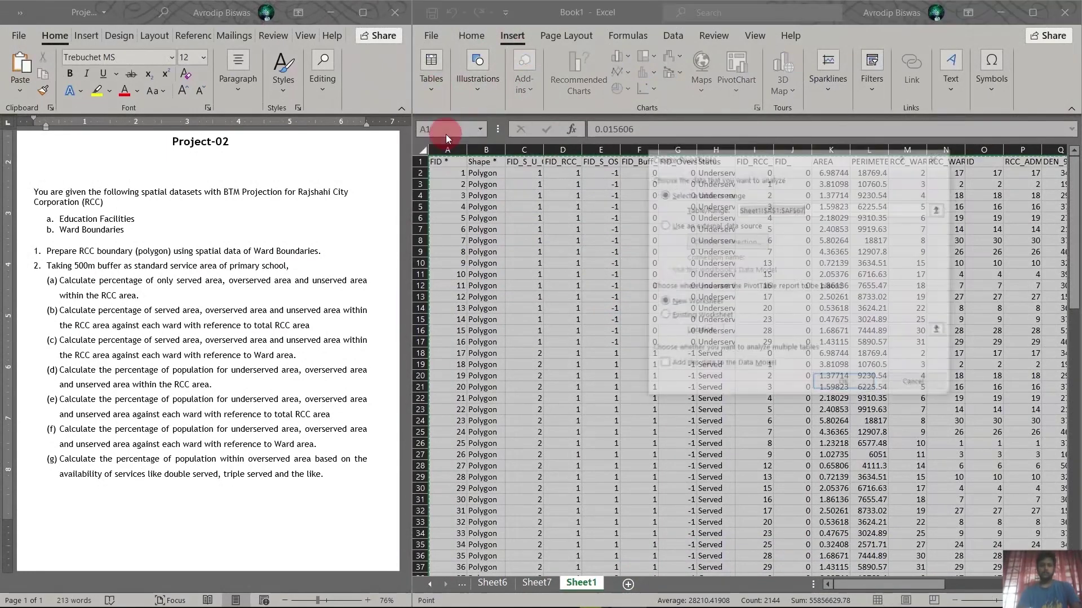
left_click(864, 392)
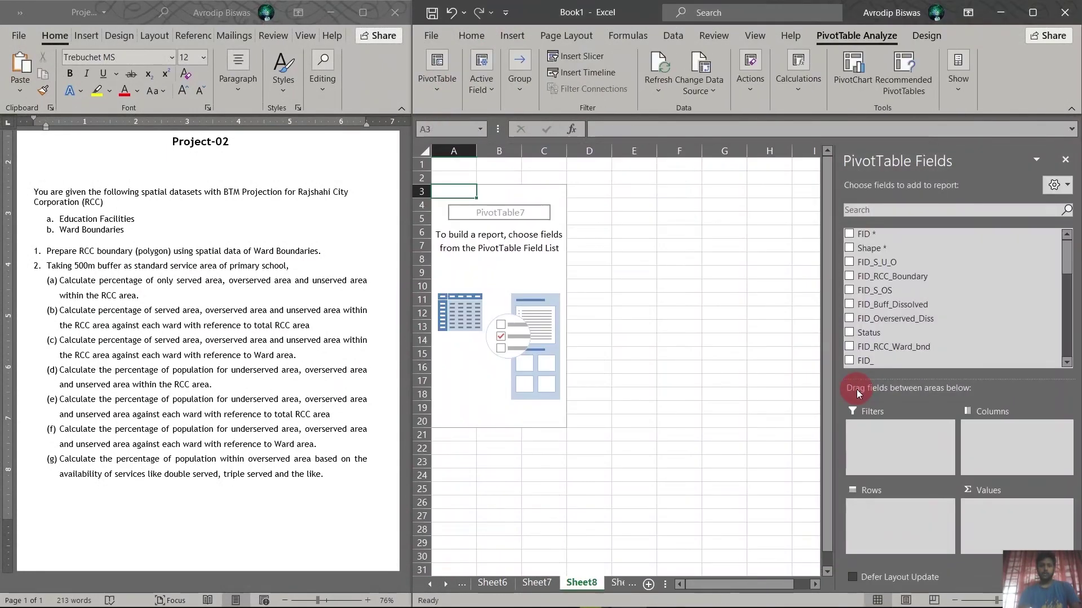
Put RCC_WARD_I in the fifth PivotTable's rows, Status in its columns and Pop_2022 in its values as a sum.
scroll(952, 315, "down", 8)
scroll(952, 349, "up", 5)
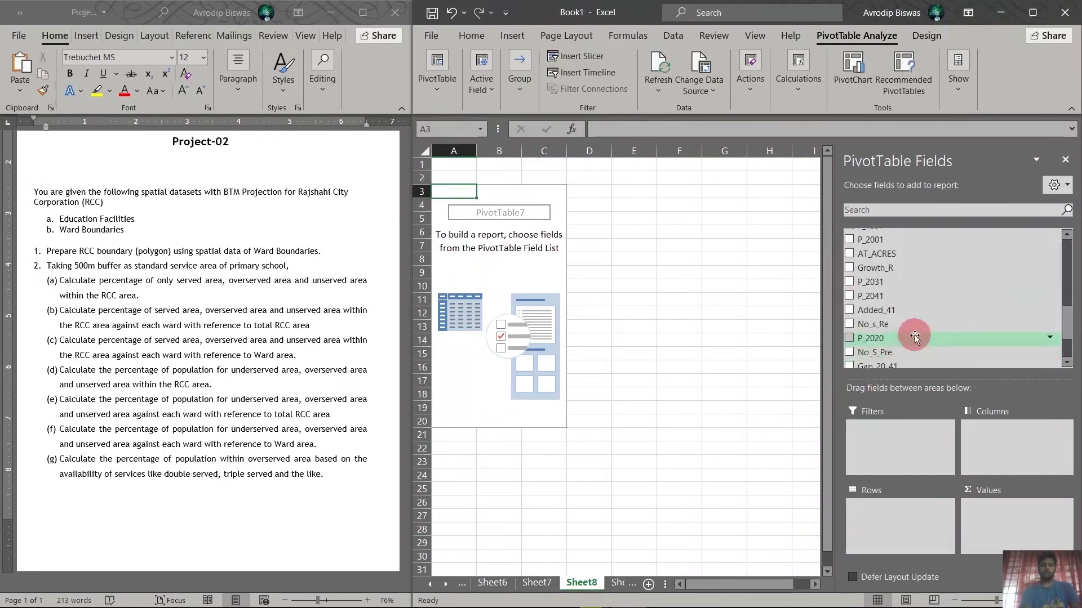
scroll(907, 315, "up", 2)
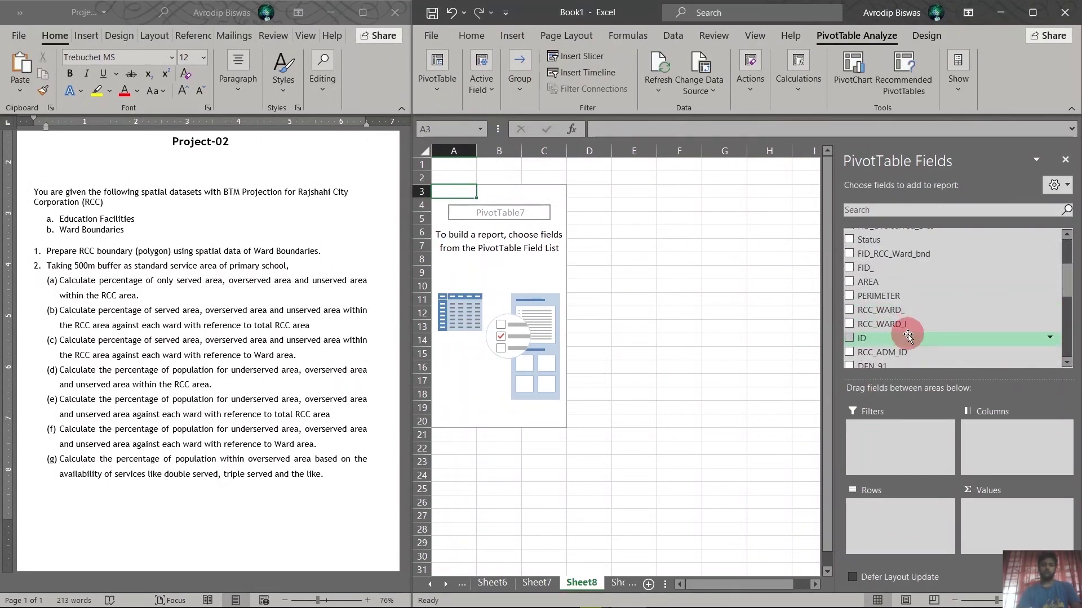
left_click_drag(898, 327, 881, 509)
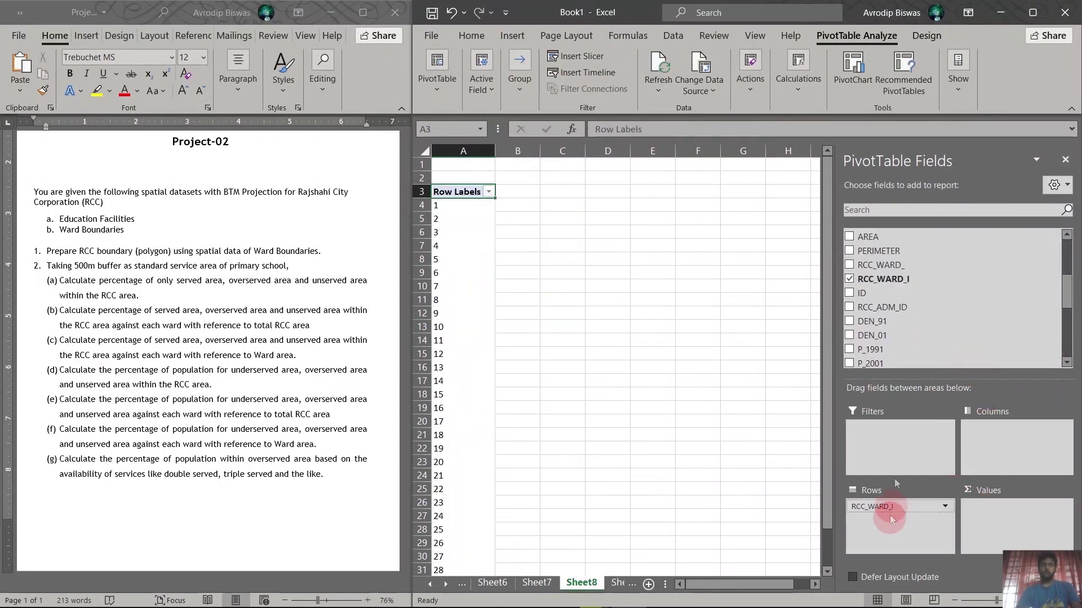
scroll(911, 306, "up", 4)
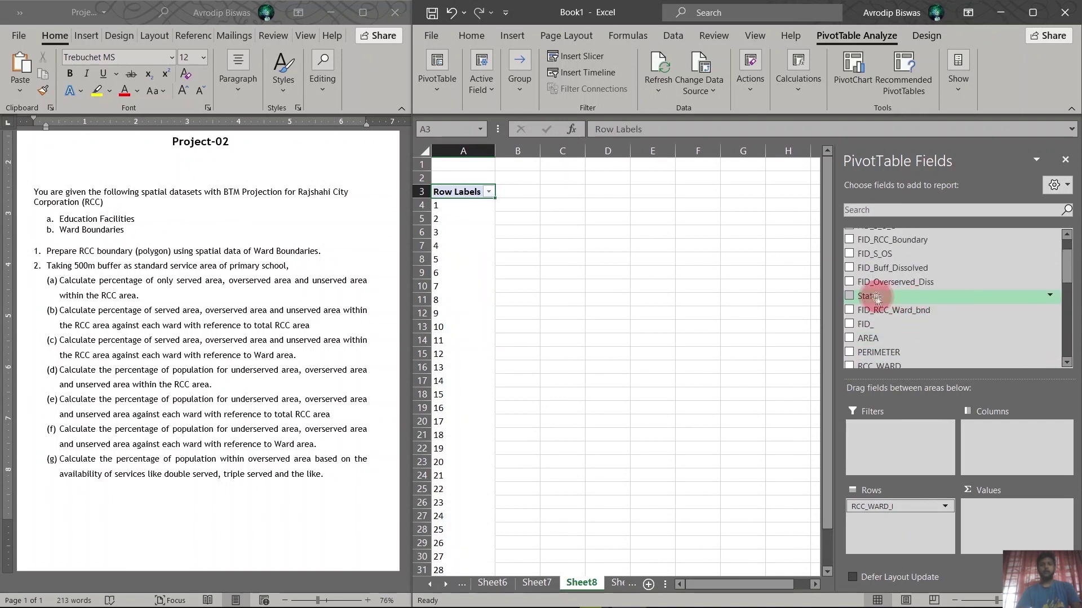
left_click_drag(871, 298, 991, 439)
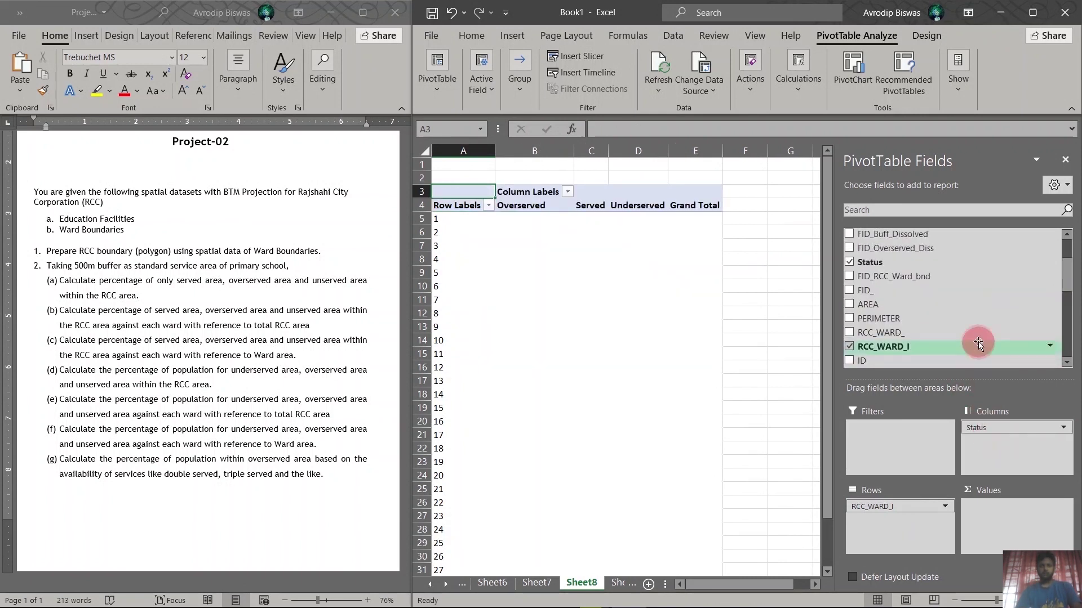
scroll(978, 343, "down", 5)
left_click_drag(970, 342, 1009, 527)
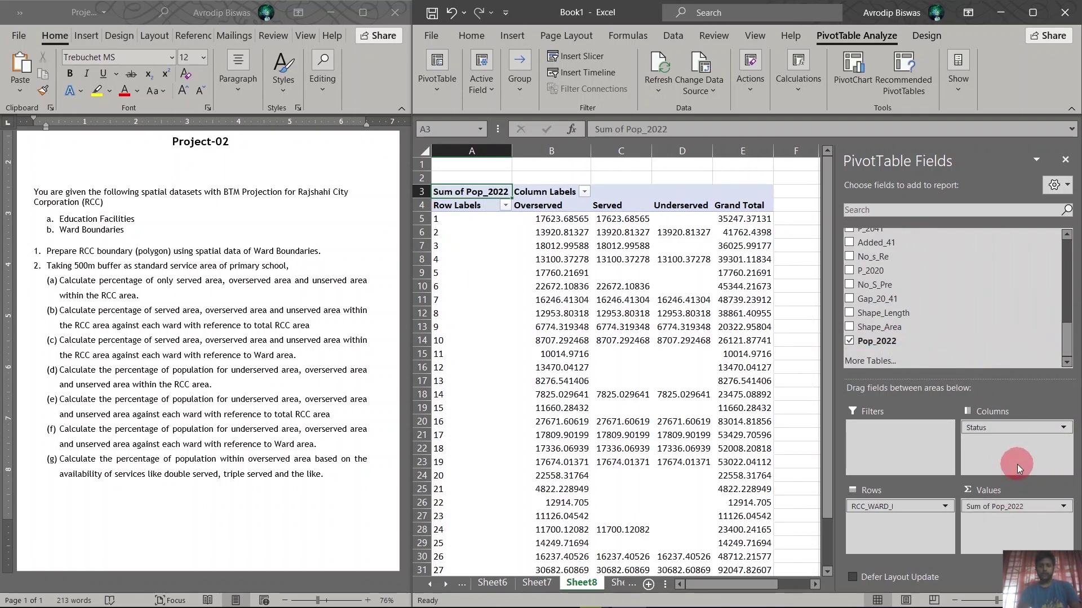
Show the fifth PivotTable's Sum of Pop_2022 values as % of Grand Total.
left_click(1041, 506)
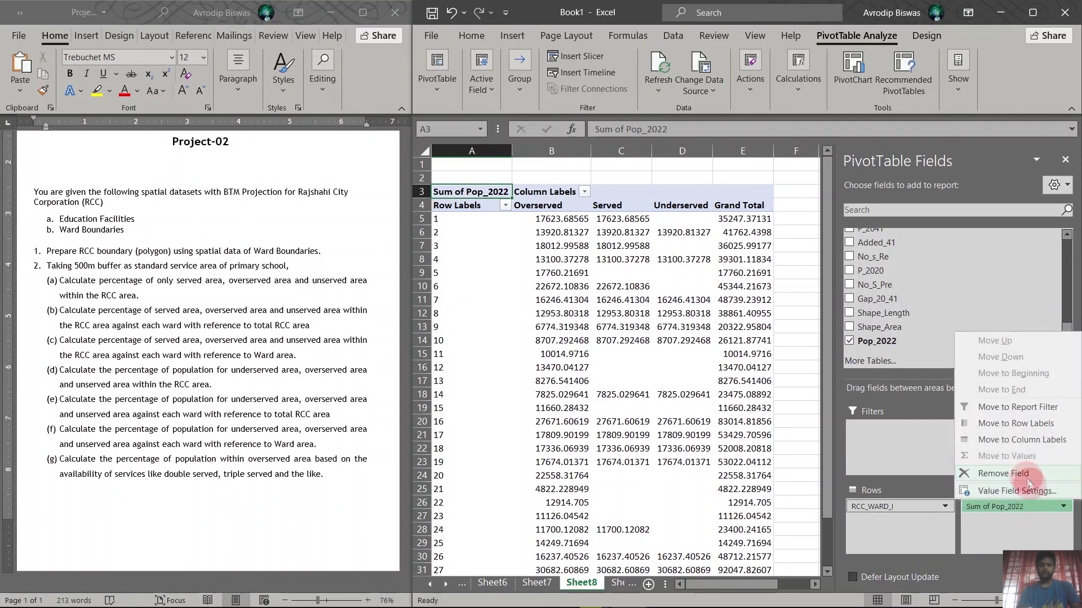
left_click(1012, 491)
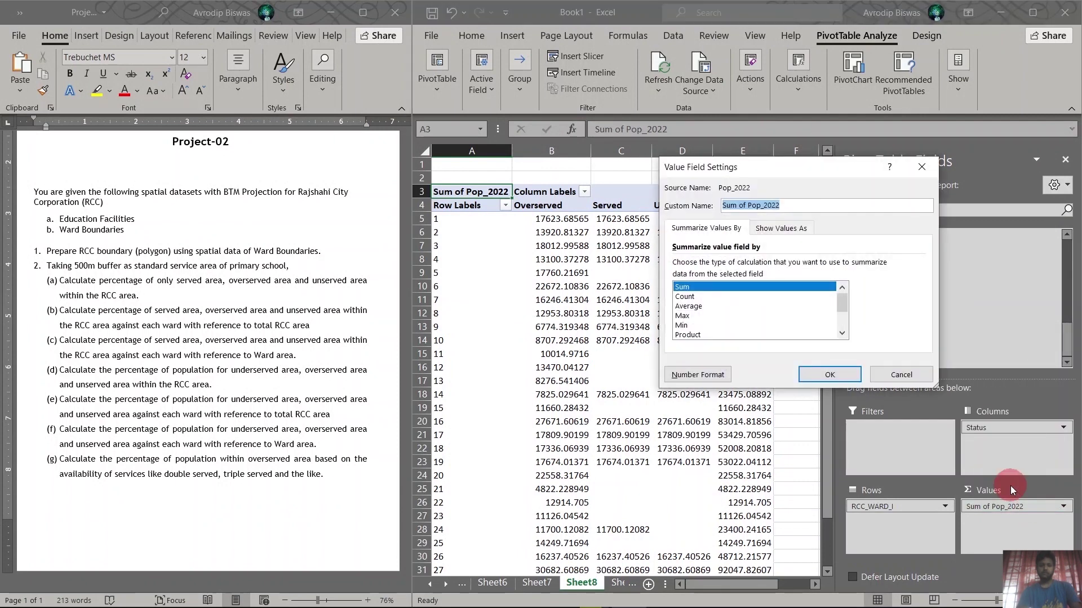
left_click(781, 228)
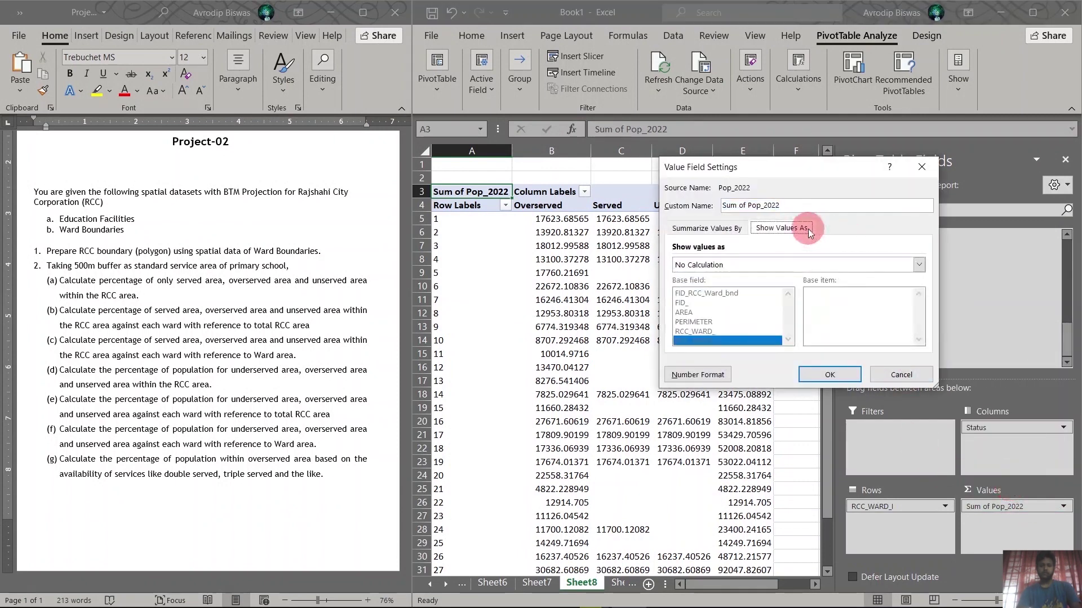
left_click(845, 268)
left_click(739, 289)
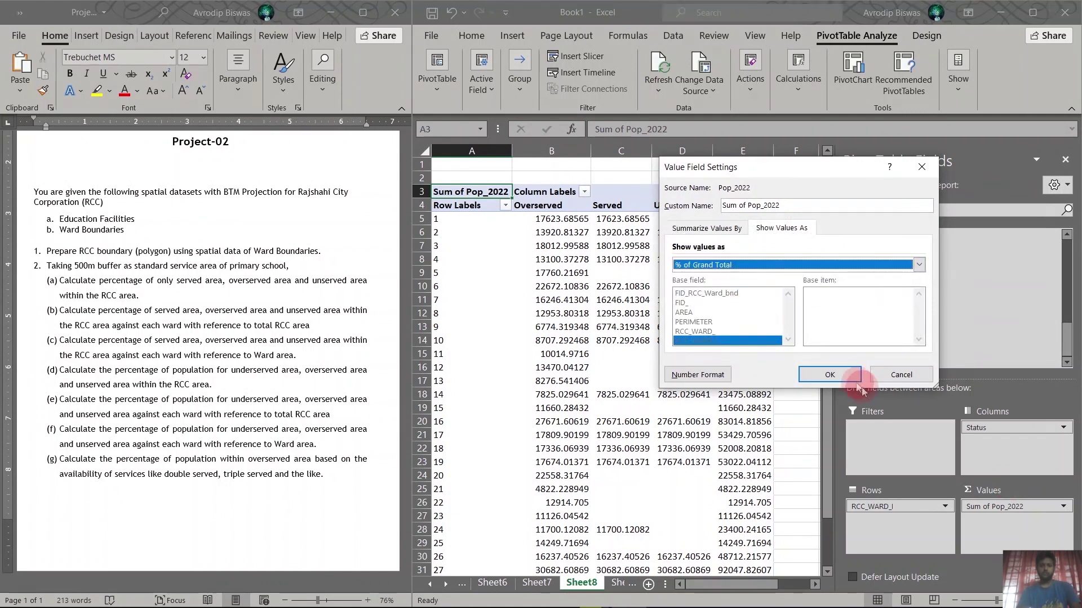
left_click(843, 373)
Examine the population percentages by ward and status from ward 1 down to the Grand Total row.
scroll(716, 338, "down", 9)
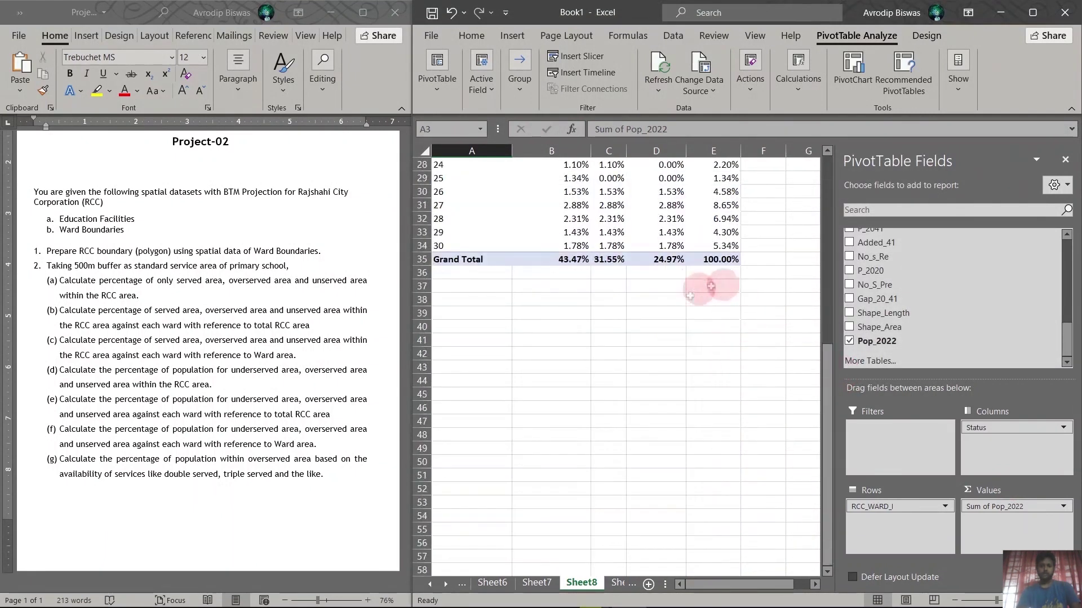
scroll(704, 315, "up", 3)
mouse_move(697, 371)
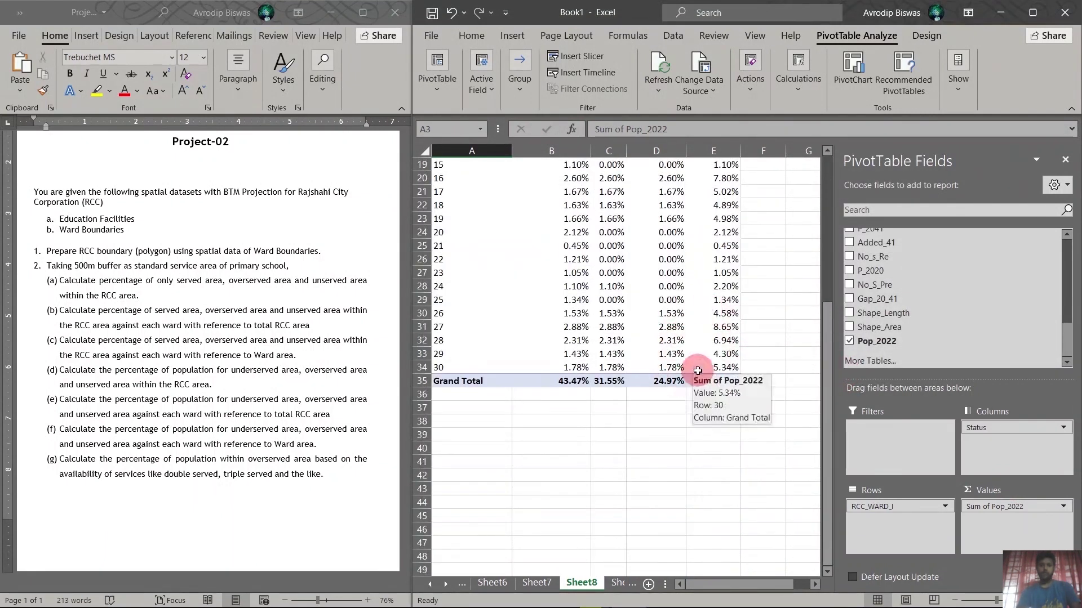
scroll(698, 370, "up", 6)
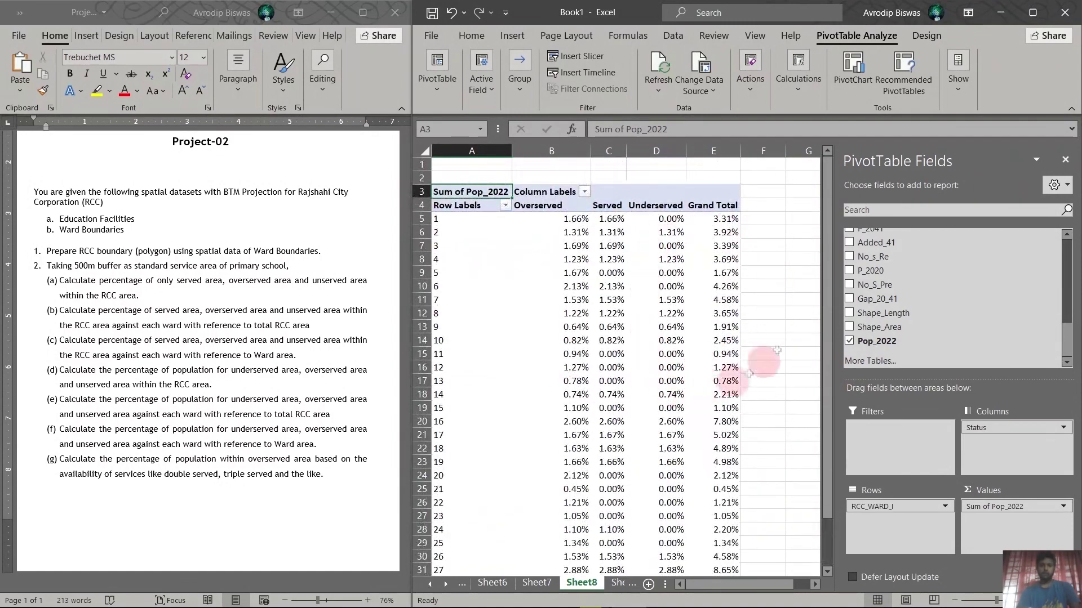
scroll(649, 367, "down", 7)
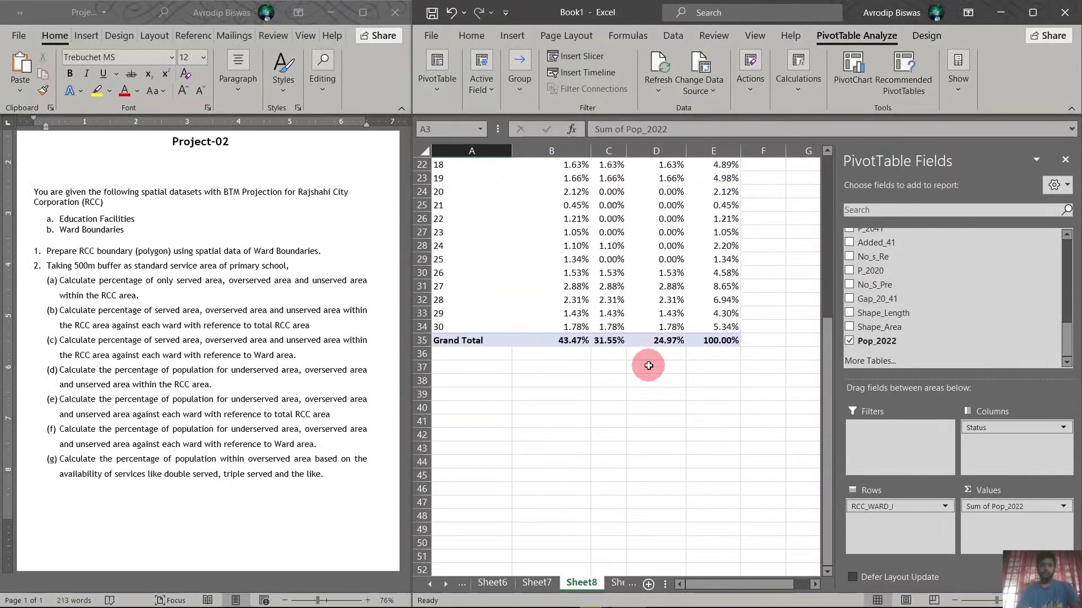
scroll(648, 366, "up", 7)
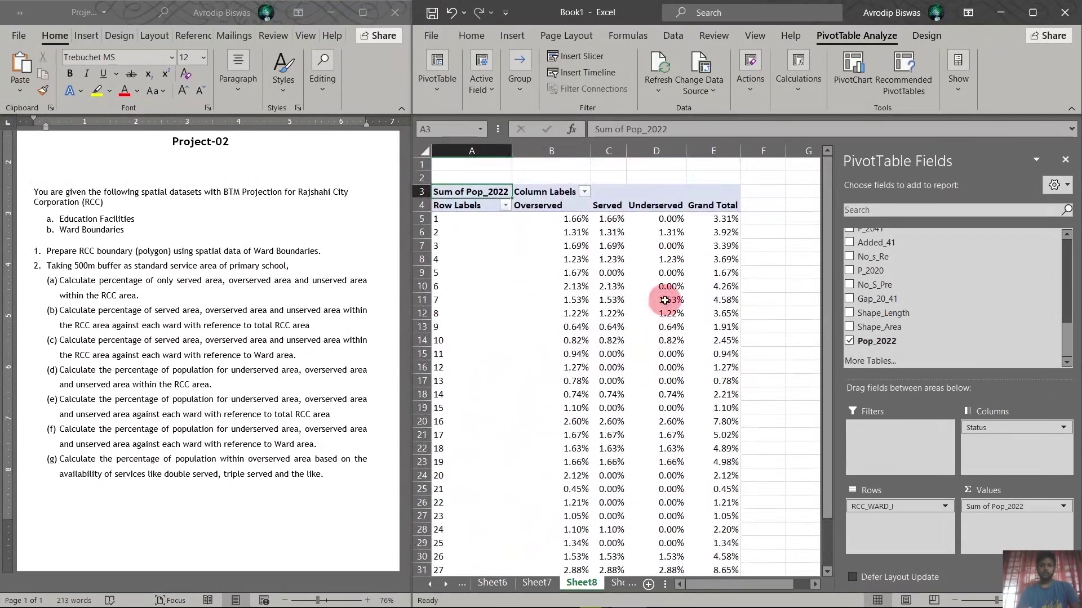
mouse_move(644, 263)
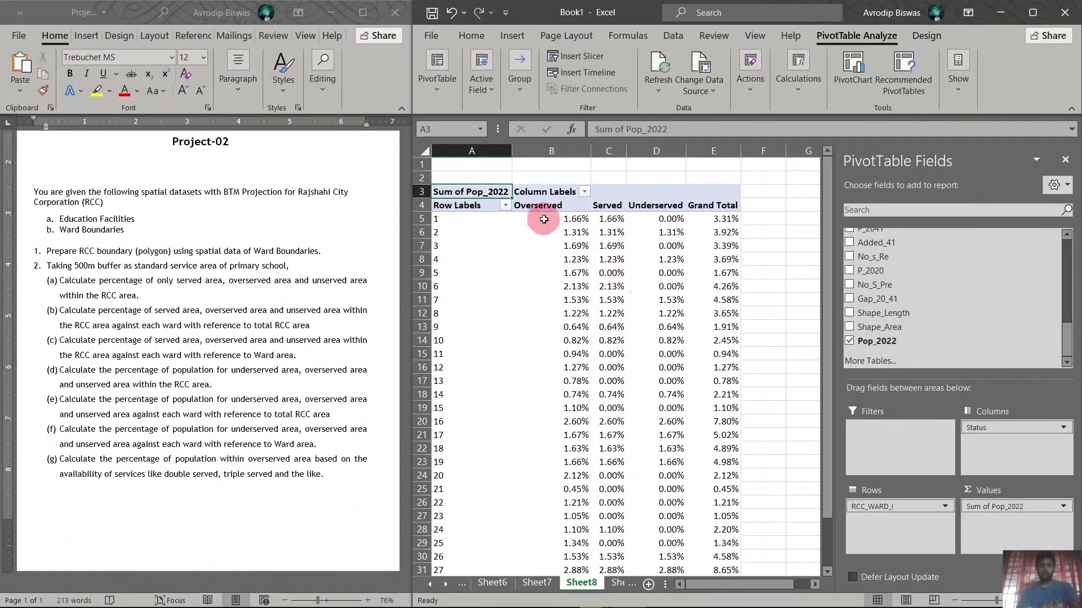
Create a sixth PivotTable on a new worksheet from the Sheet1 range $A$1:$AF$67.
left_click(624, 582)
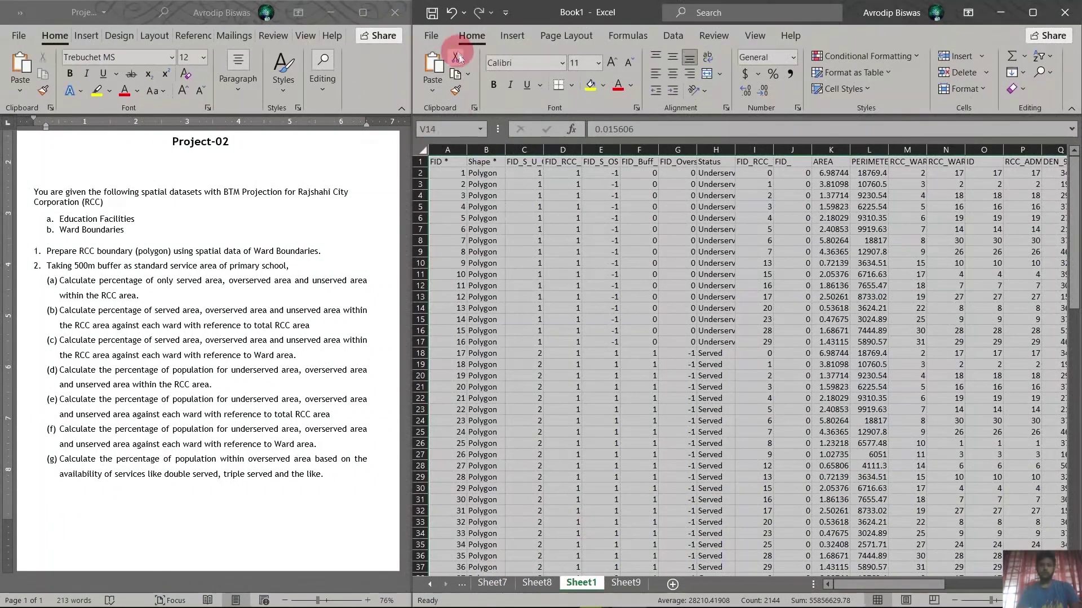
left_click(507, 37)
left_click(433, 85)
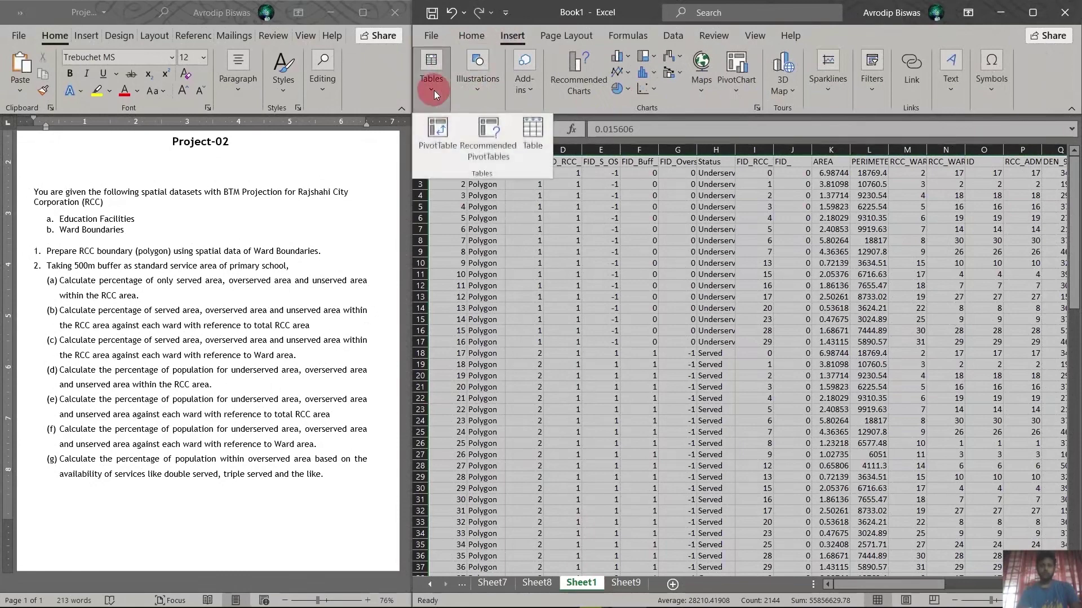
left_click(435, 134)
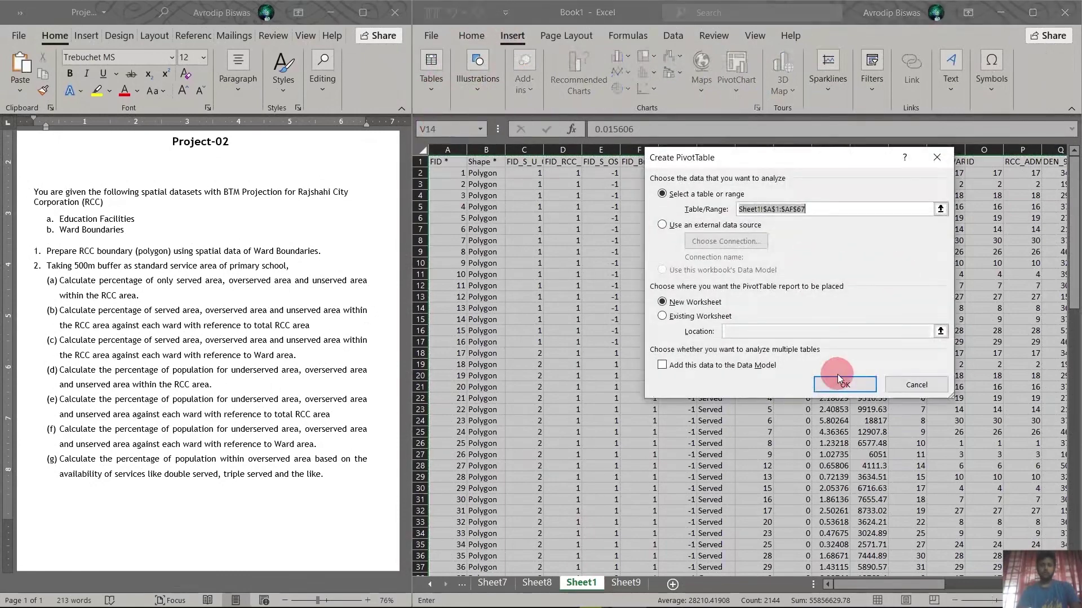
left_click(840, 382)
Put RCC_WARD_I in the sixth PivotTable's rows and Pop_2022 in its values as a sum.
scroll(944, 318, "down", 3)
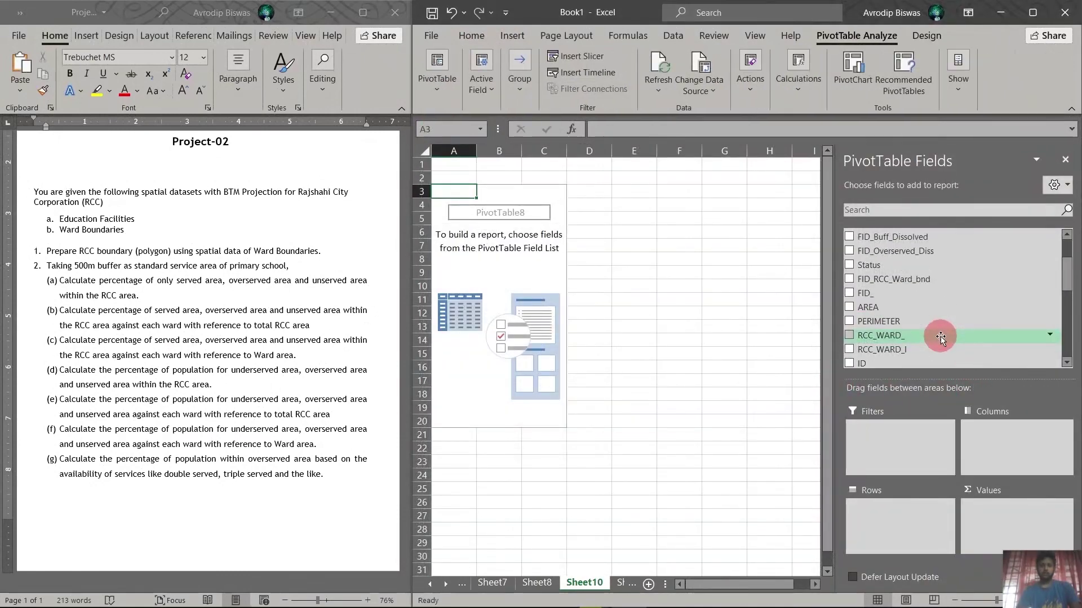
left_click_drag(937, 315, 895, 533)
scroll(924, 338, "down", 5)
scroll(924, 341, "down", 1)
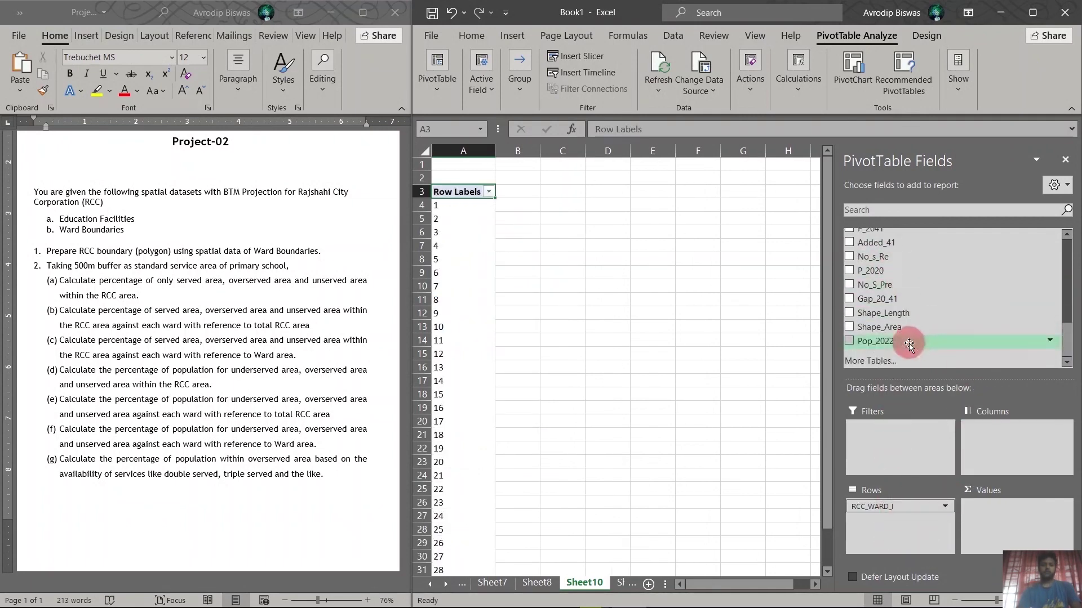
left_click_drag(924, 338, 1002, 513)
Find the Status field and put it in the sixth PivotTable's columns.
scroll(913, 280, "up", 1)
scroll(913, 280, "up", 5)
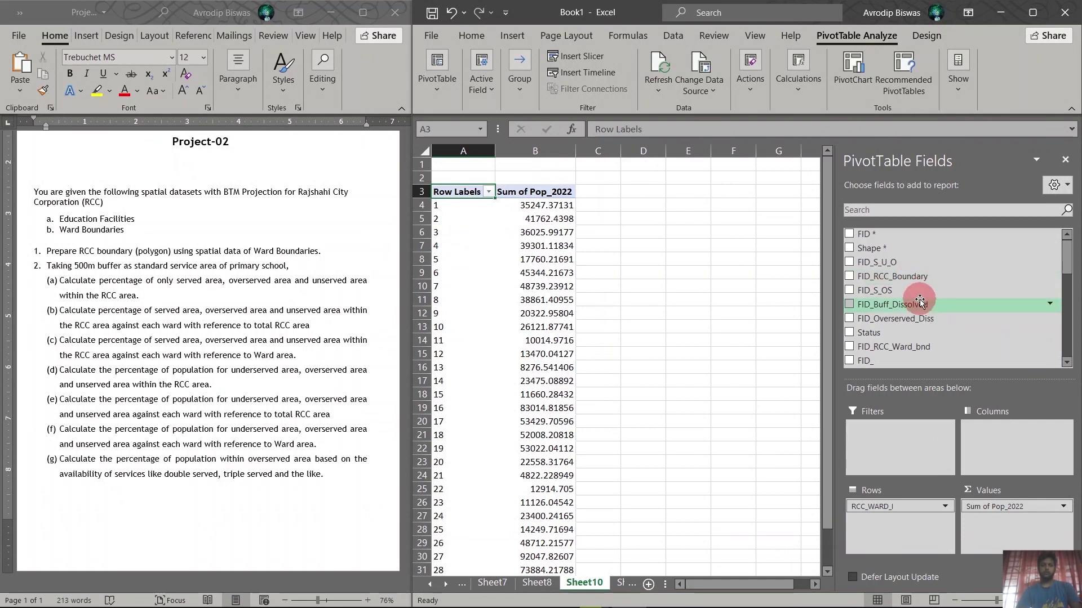
scroll(924, 316, "down", 1)
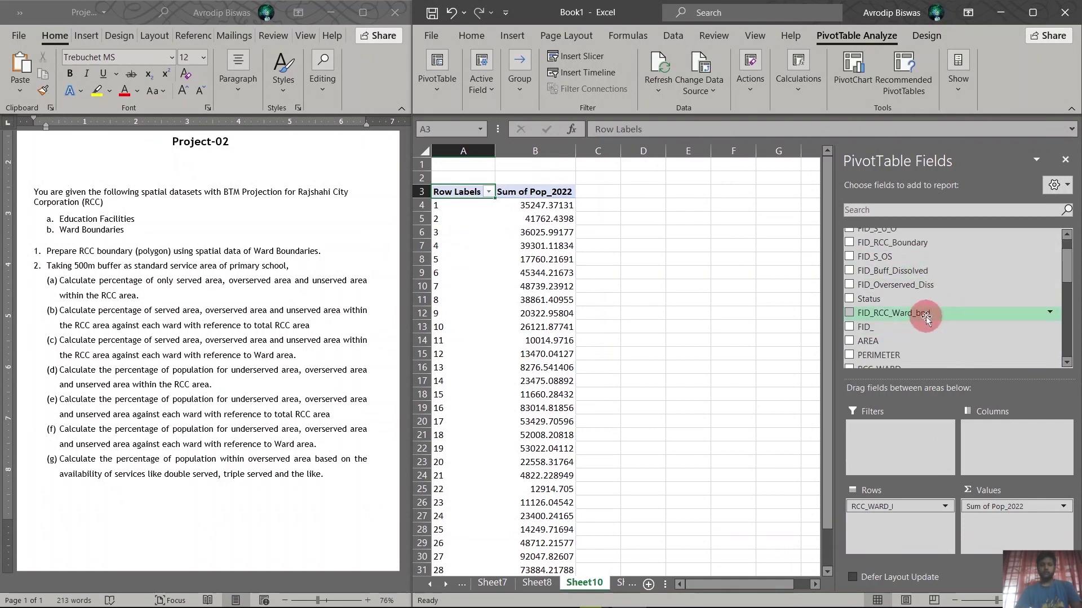
scroll(925, 318, "down", 4)
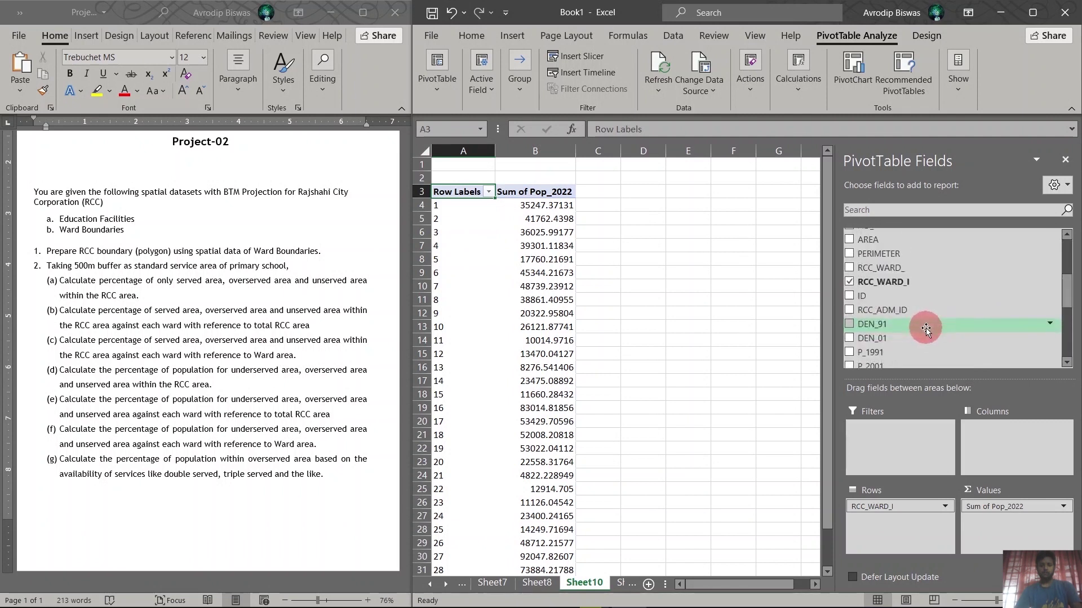
scroll(925, 328, "up", 4)
scroll(923, 325, "down", 5)
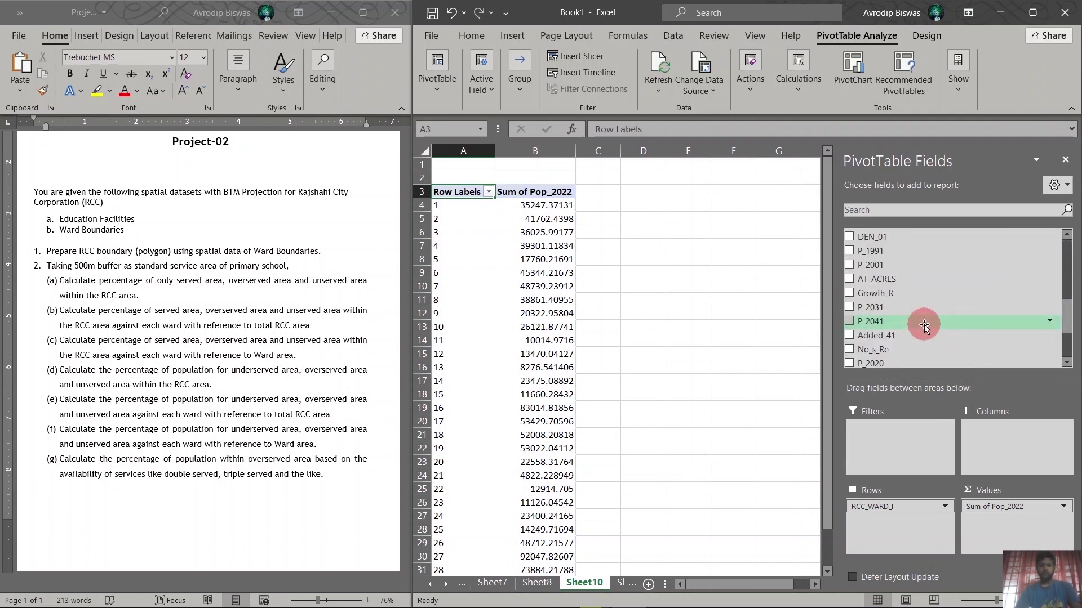
scroll(924, 326, "down", 1)
scroll(915, 332, "up", 4)
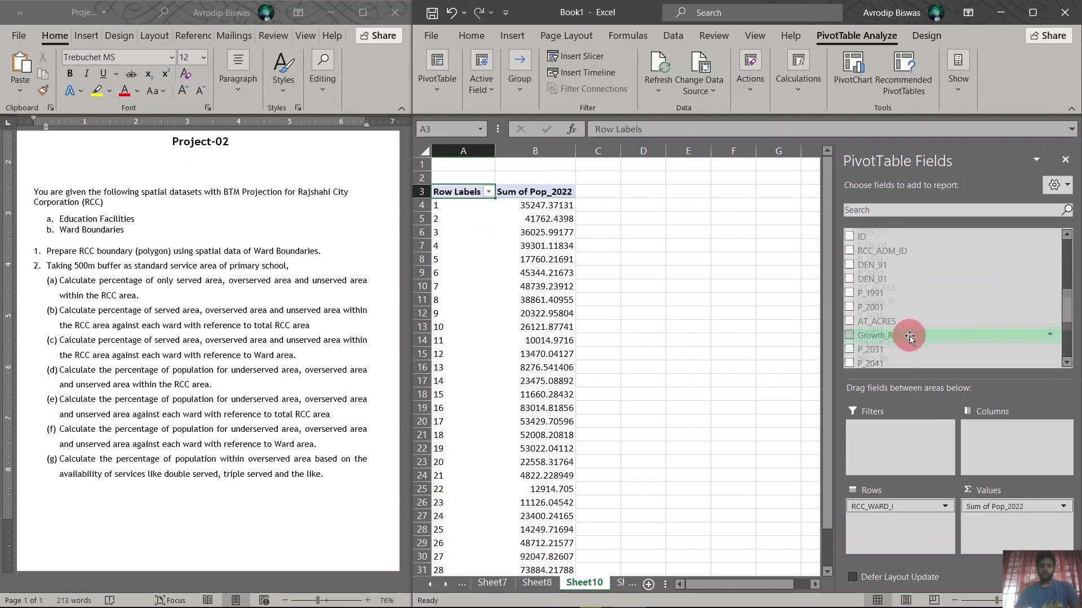
scroll(909, 336, "up", 4)
left_click_drag(902, 321, 1001, 451)
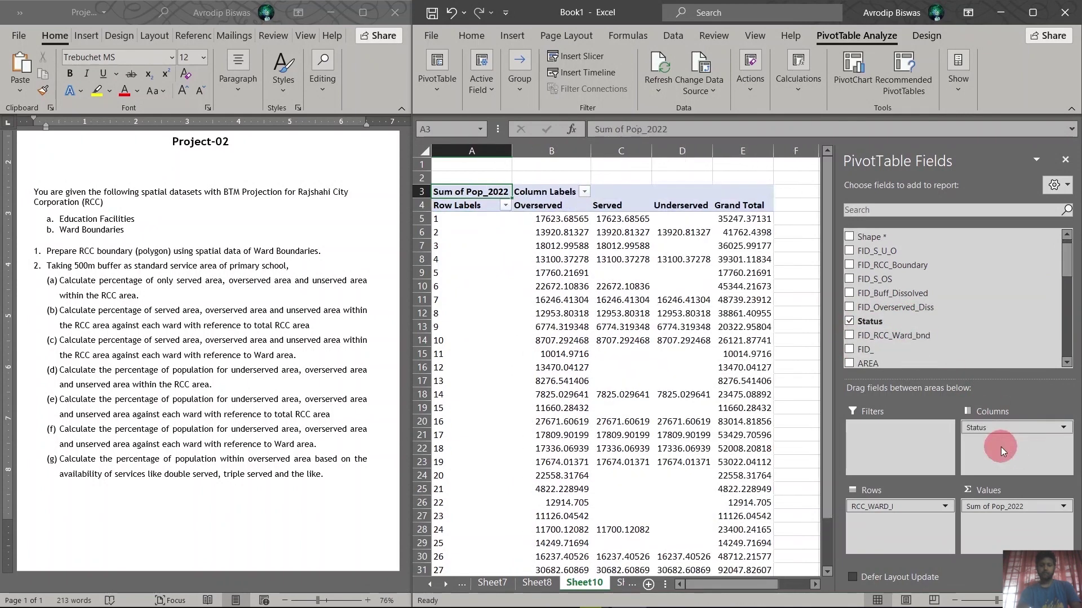
Show the sixth PivotTable's Pop_2022 sums as % of Row Total.
left_click(1006, 506)
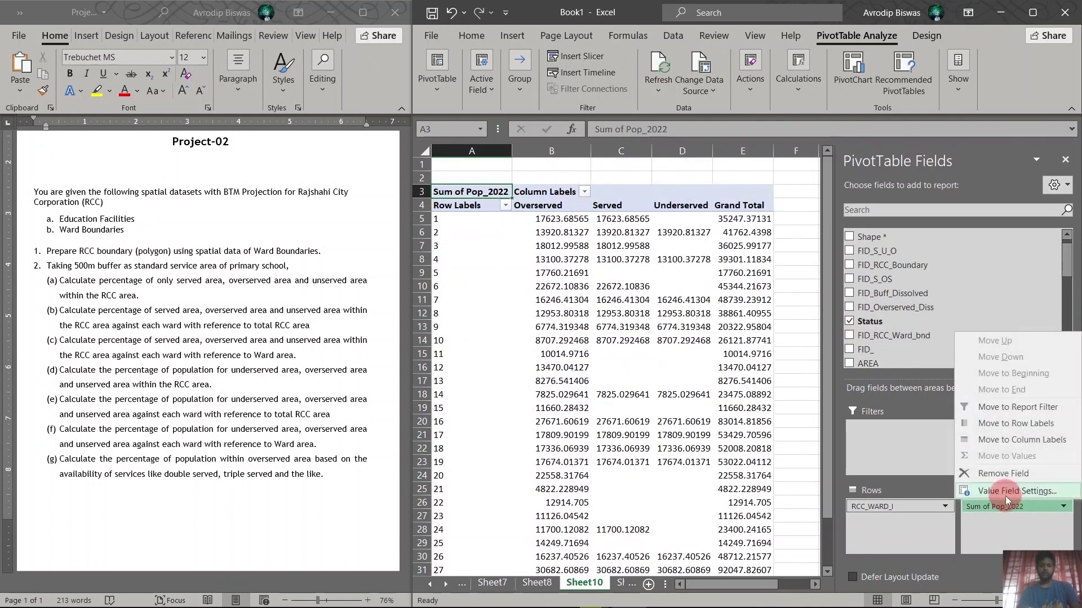
left_click(1006, 492)
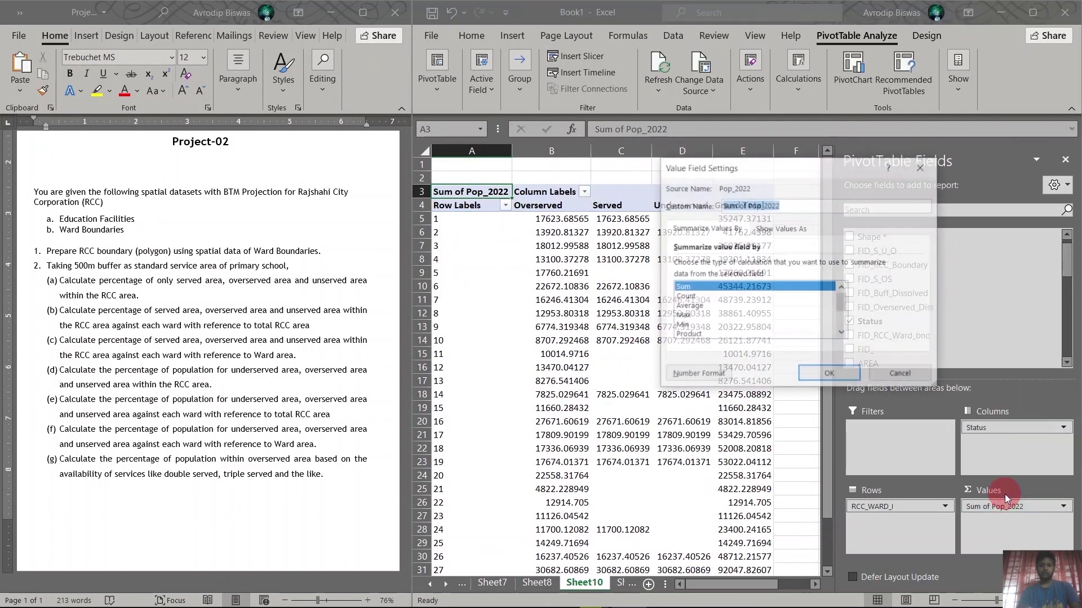
left_click(783, 229)
left_click(804, 264)
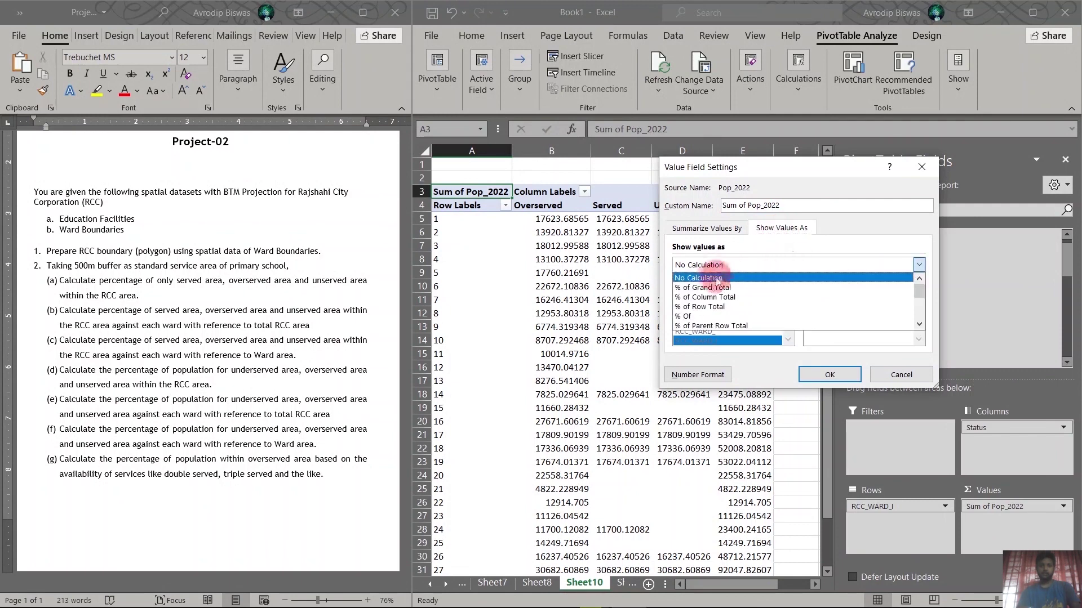
left_click(701, 307)
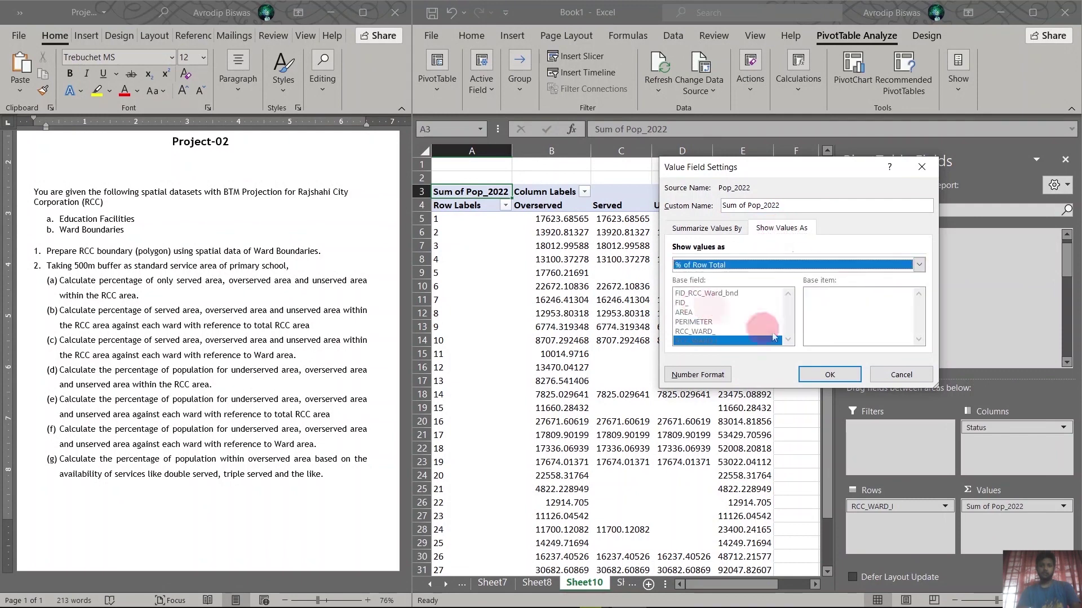
left_click(828, 374)
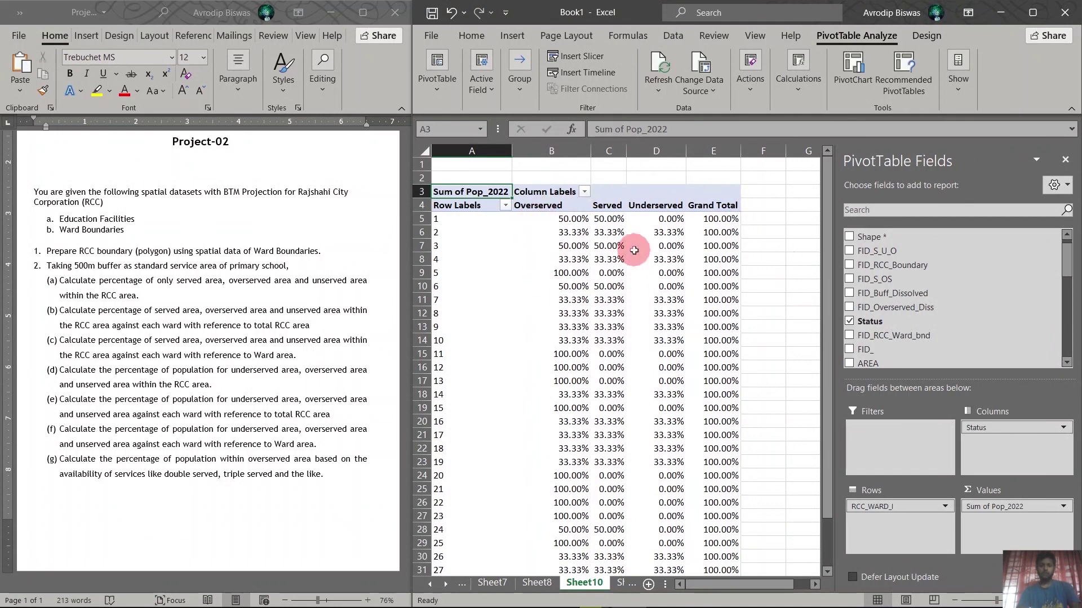
Examine each ward's overserved, served and underserved population percentages from ward 1 down to the Grand Total row.
scroll(617, 338, "down", 3)
scroll(616, 338, "up", 3)
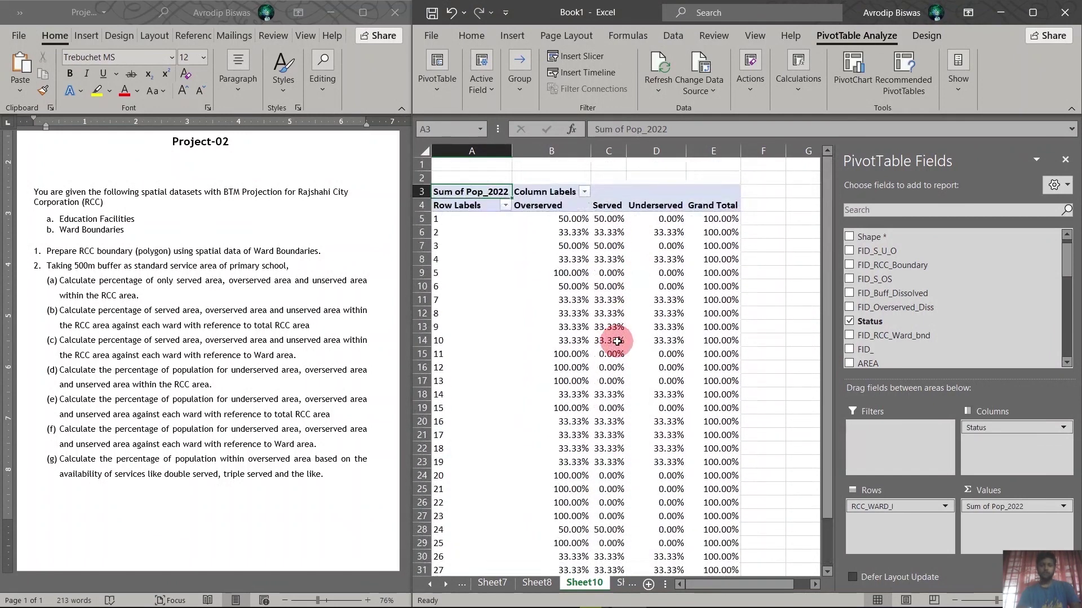
scroll(615, 329, "down", 2)
scroll(580, 242, "up", 2)
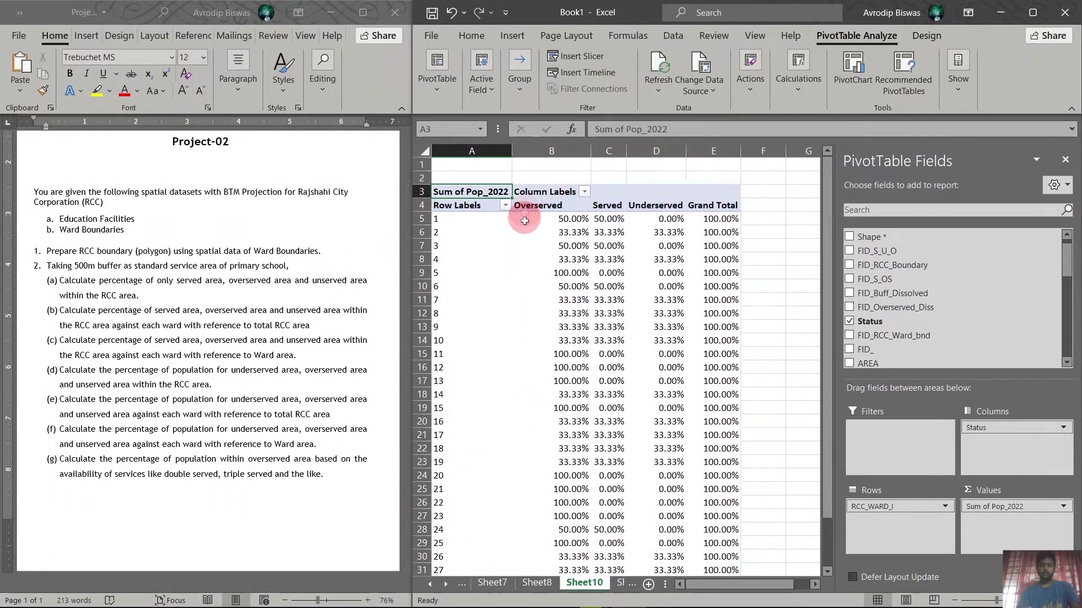
scroll(642, 291, "down", 4)
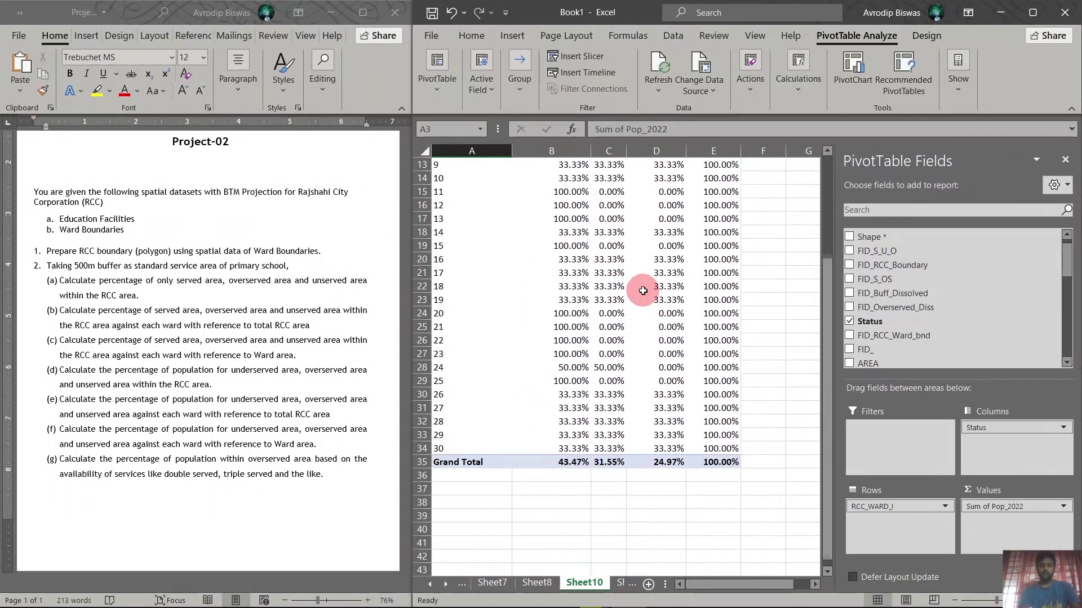
scroll(685, 309, "up", 4)
scroll(680, 393, "down", 2)
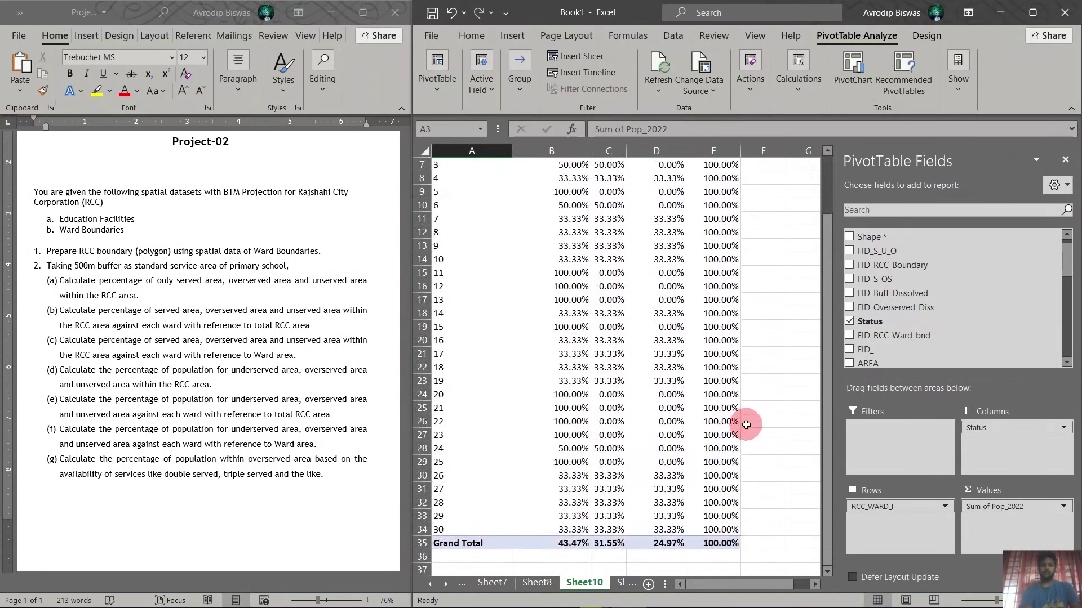
scroll(741, 423, "up", 2)
scroll(742, 424, "down", 4)
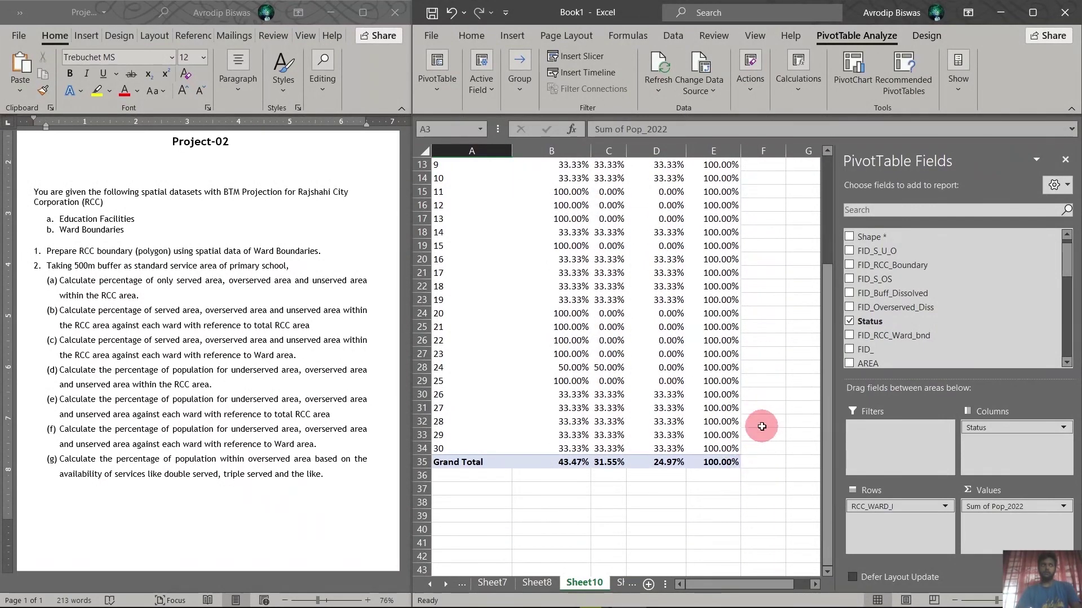
scroll(760, 425, "up", 4)
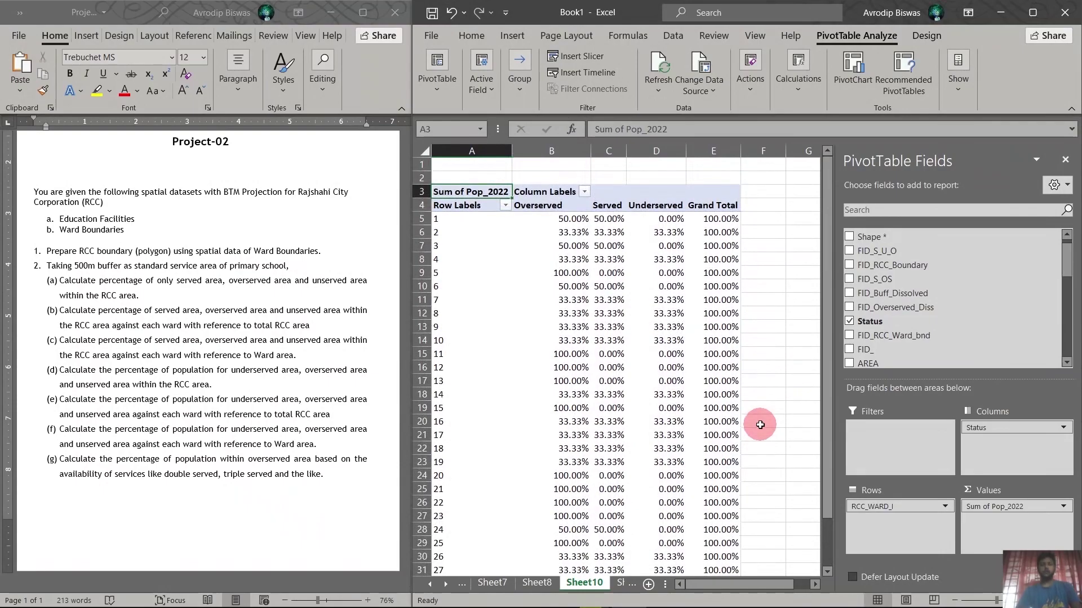
key("alt")
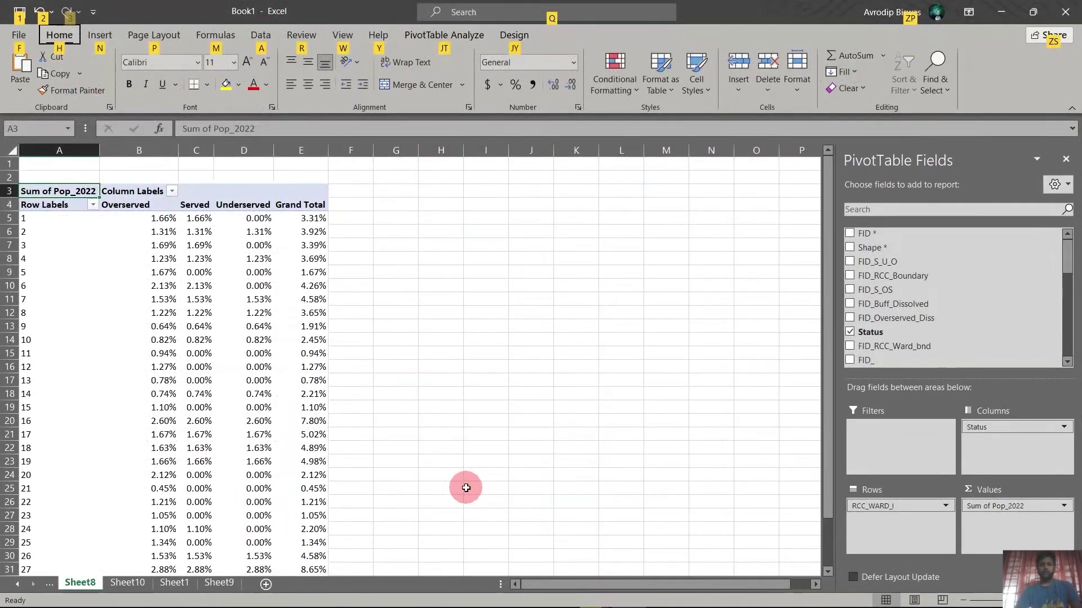